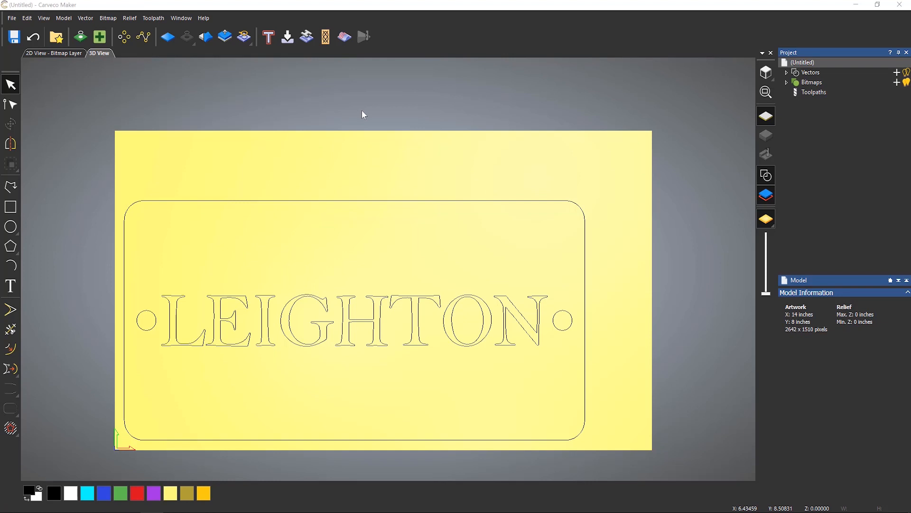
Start a V-Bit Carving toolpath for the name lettering in the middle of the plaque.
{"action": "left_click", "coordinate": [812, 94]}
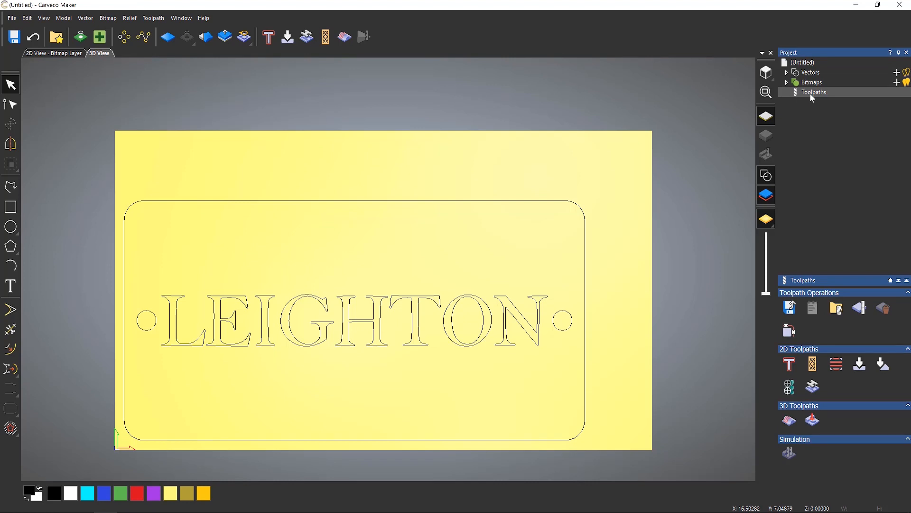
{"action": "left_click", "coordinate": [414, 309]}
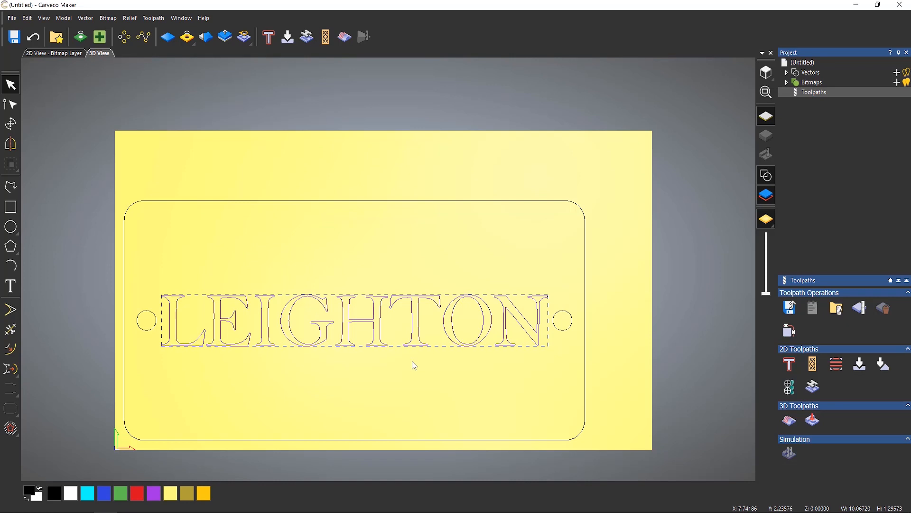
{"action": "left_click", "coordinate": [867, 369]}
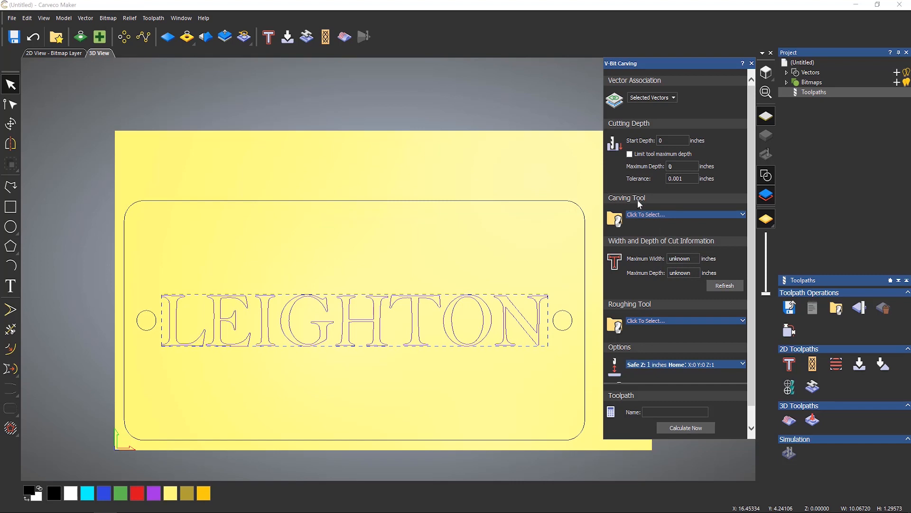
Choose the V-Bit 1.25 Inch 90 degree from the inch wood or plastic V-Carving tools as the carving tool.
{"action": "left_click", "coordinate": [664, 217]}
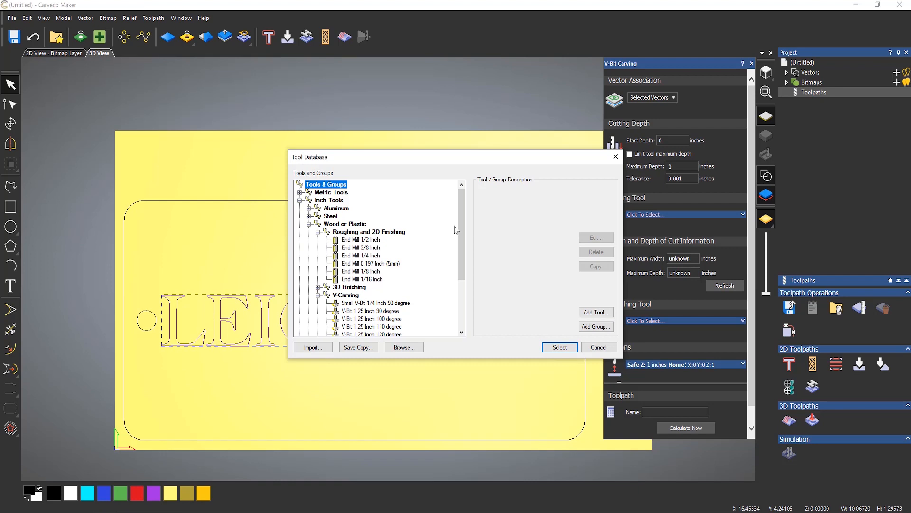
{"action": "left_click", "coordinate": [299, 200]}
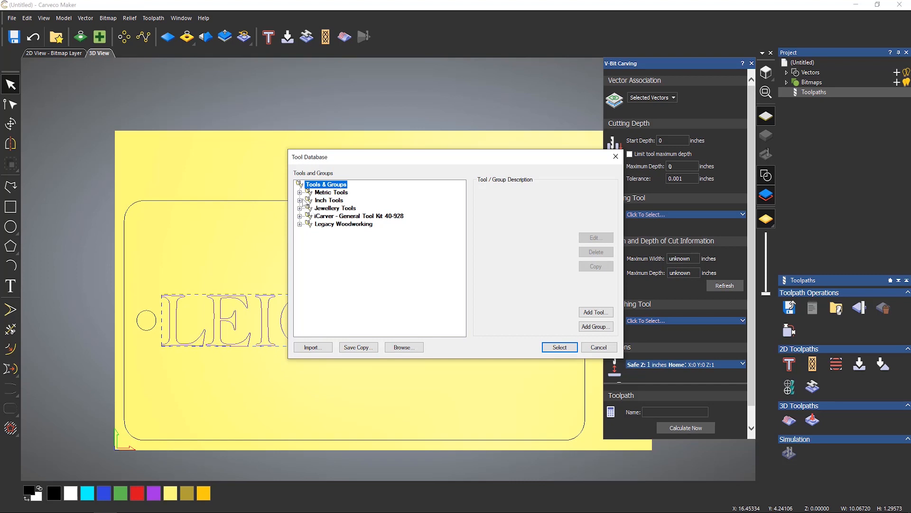
{"action": "left_click", "coordinate": [300, 200]}
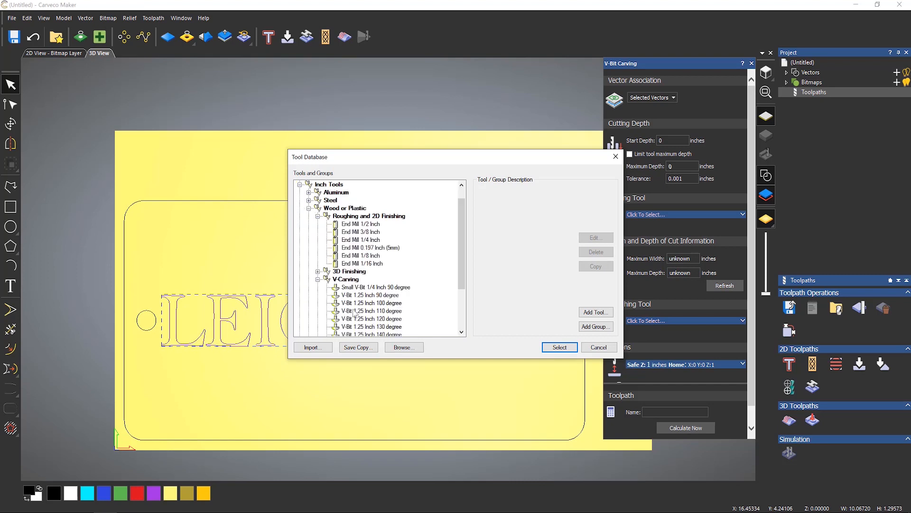
{"action": "scroll", "coordinate": [413, 267], "scroll_direction": "down", "scroll_amount": 2}
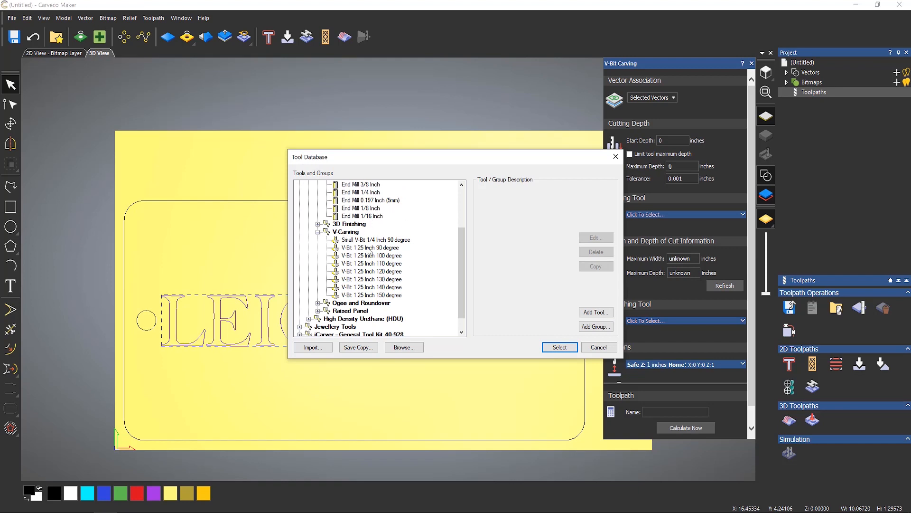
{"action": "left_click", "coordinate": [370, 247]}
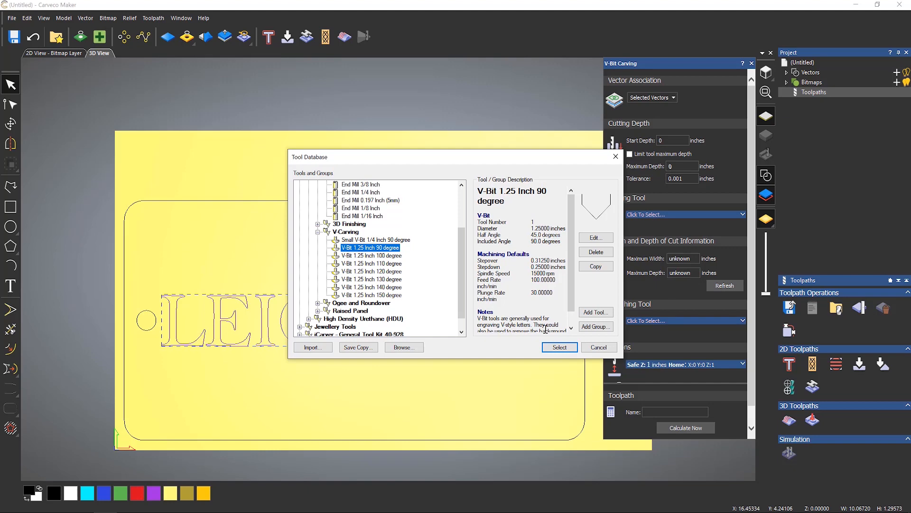
{"action": "left_click", "coordinate": [560, 348]}
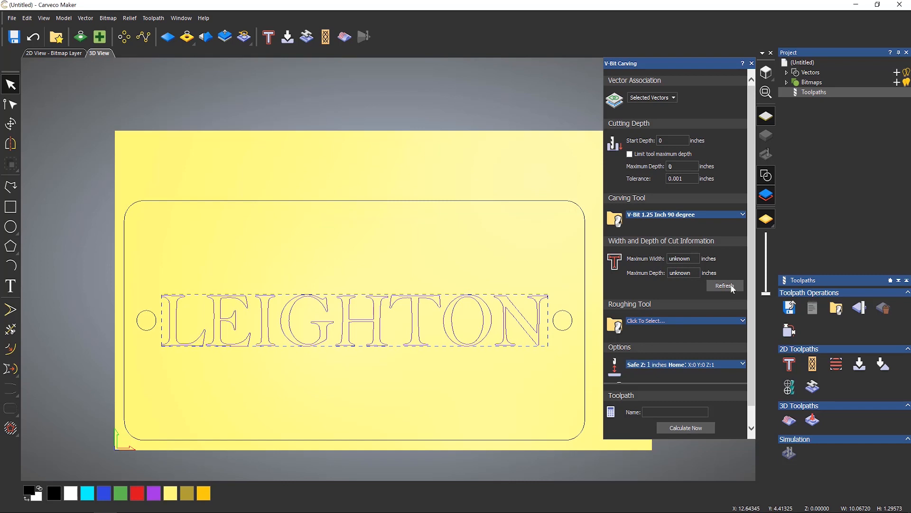
Select the rounded rectangular border and refresh its maximum width and depth of cut information.
{"action": "left_click", "coordinate": [465, 202]}
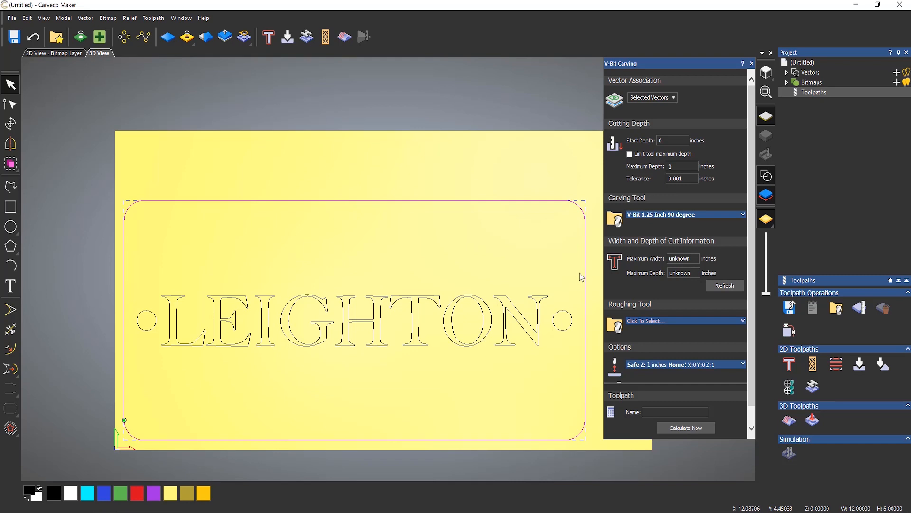
{"action": "left_click", "coordinate": [732, 288]}
Define the material with a thickness of 0.75 inches and its Z zero at the top surface.
{"action": "scroll", "coordinate": [752, 244], "scroll_direction": "down", "scroll_amount": 1}
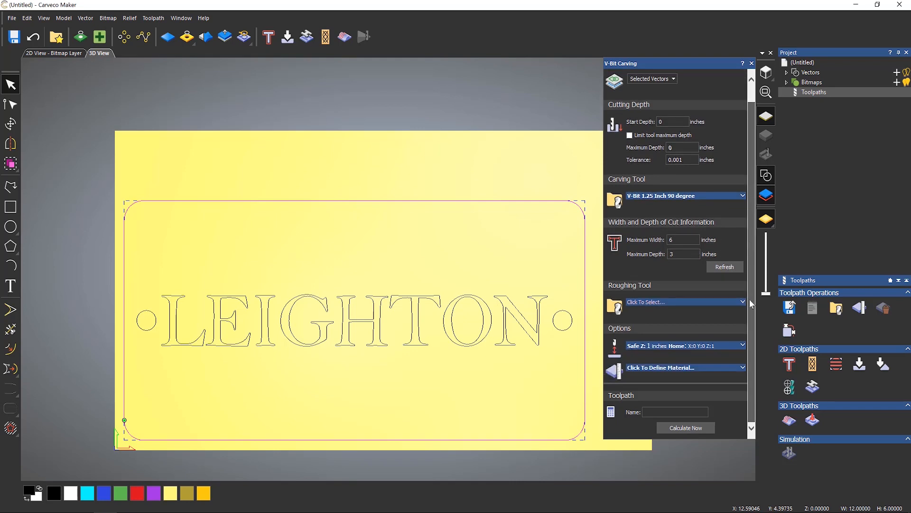
{"action": "left_click", "coordinate": [655, 369]}
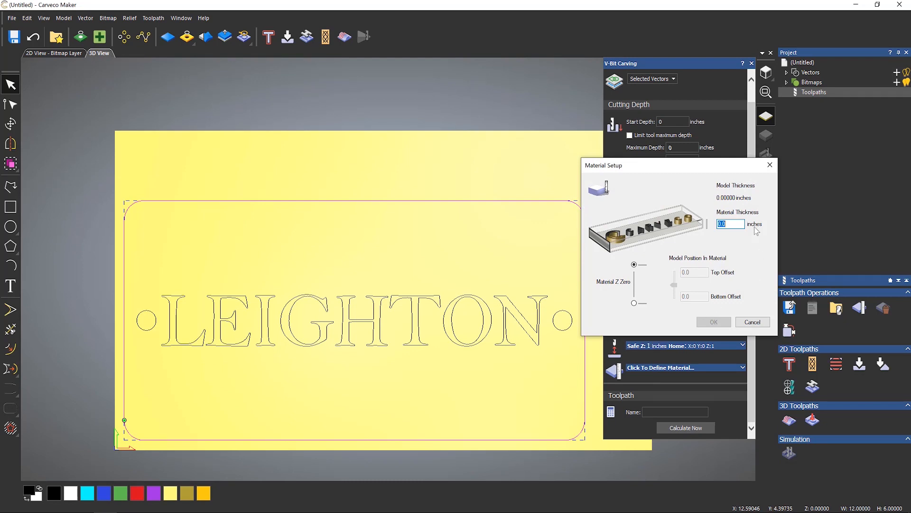
{"action": "left_click", "coordinate": [722, 225]}
{"action": "double_click", "coordinate": [722, 225]}
{"action": "type", "text": "0.75"}
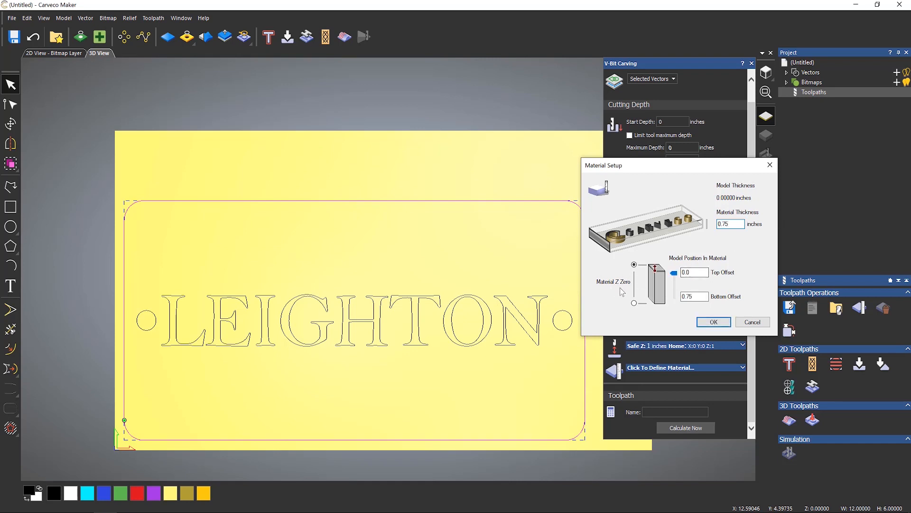
{"action": "left_click", "coordinate": [635, 303]}
{"action": "left_click", "coordinate": [635, 264]}
{"action": "left_click", "coordinate": [713, 322]}
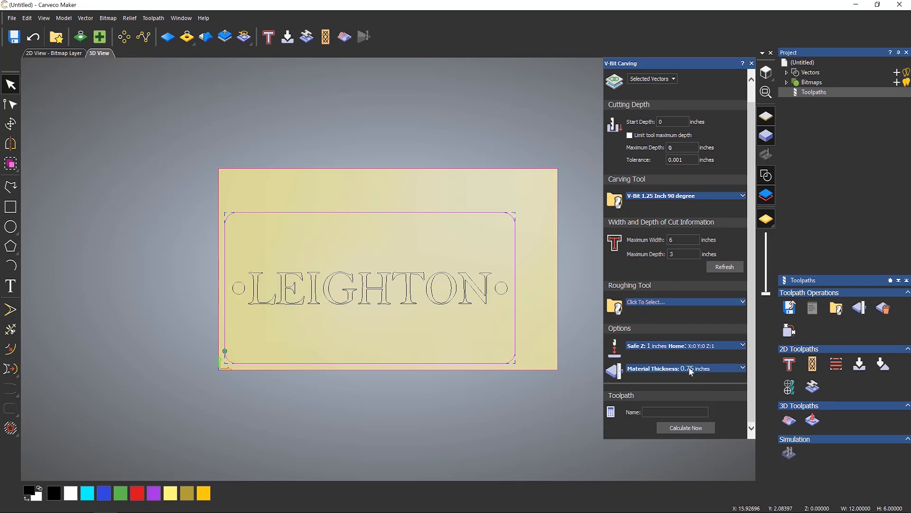
Try to calculate the V-bit carving toolpath for the rounded border, declining to cut through the material base.
{"action": "left_click_drag", "start_coordinate": [432, 324], "coordinate": [509, 176]}
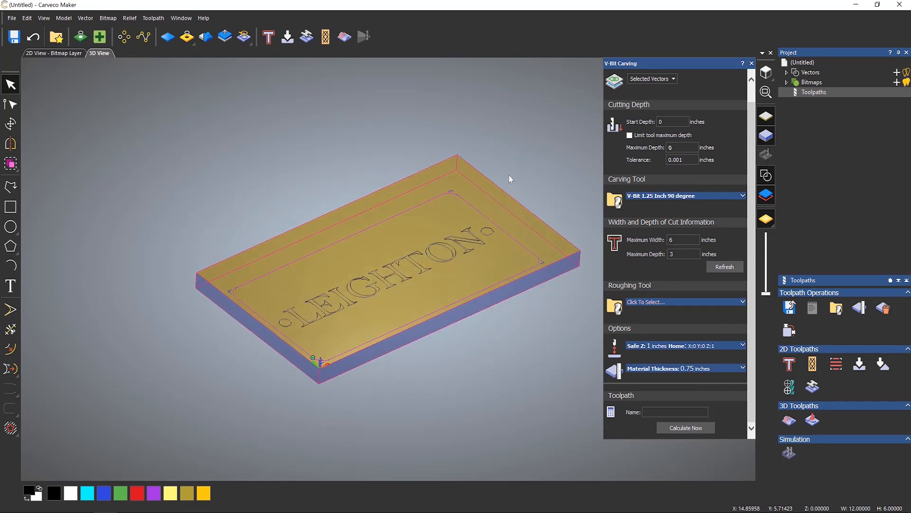
{"action": "scroll", "coordinate": [547, 236], "scroll_direction": "up", "scroll_amount": 3}
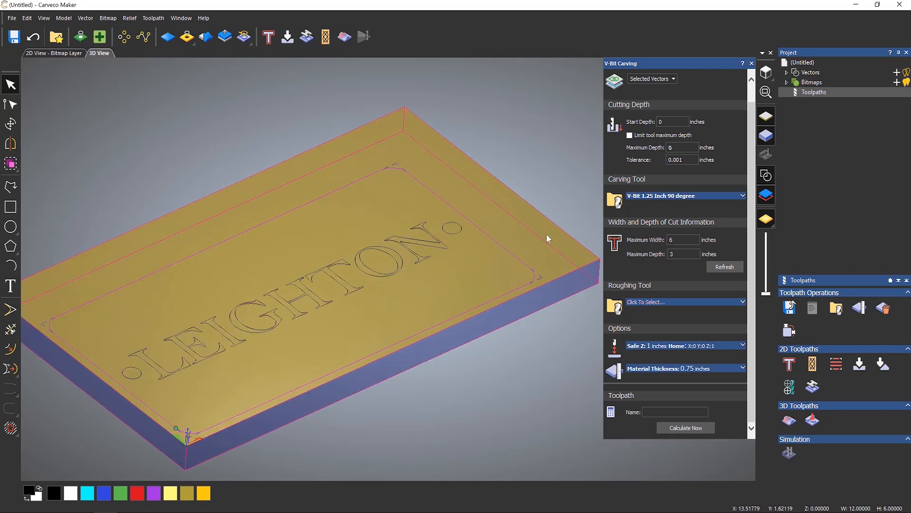
{"action": "scroll", "coordinate": [545, 234], "scroll_direction": "down", "scroll_amount": 2}
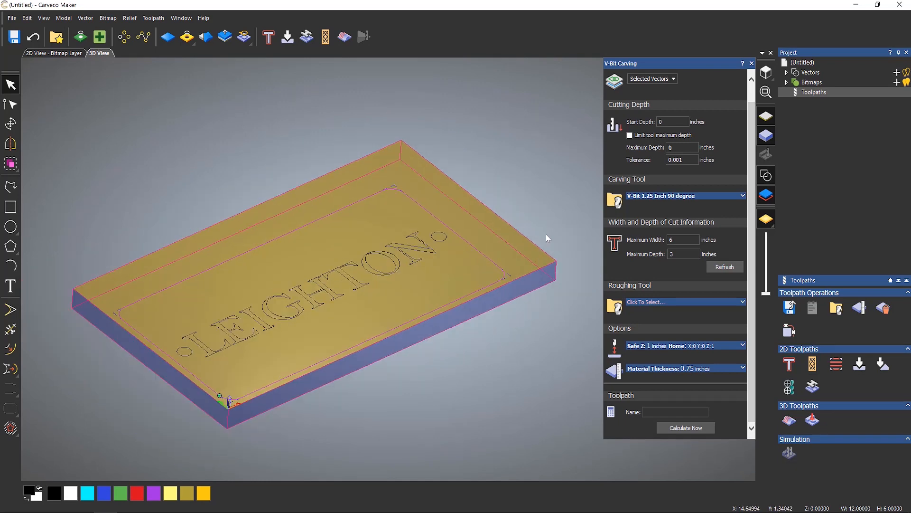
{"action": "left_click", "coordinate": [687, 428]}
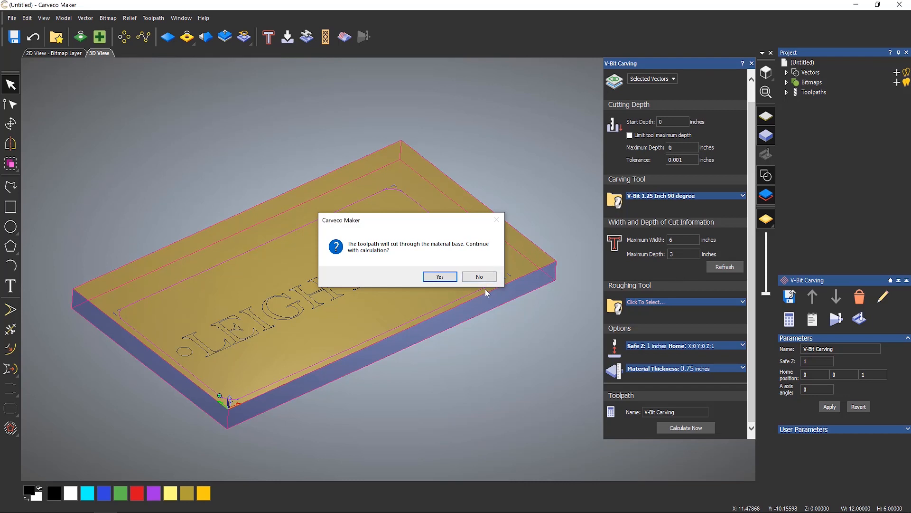
{"action": "left_click", "coordinate": [479, 277]}
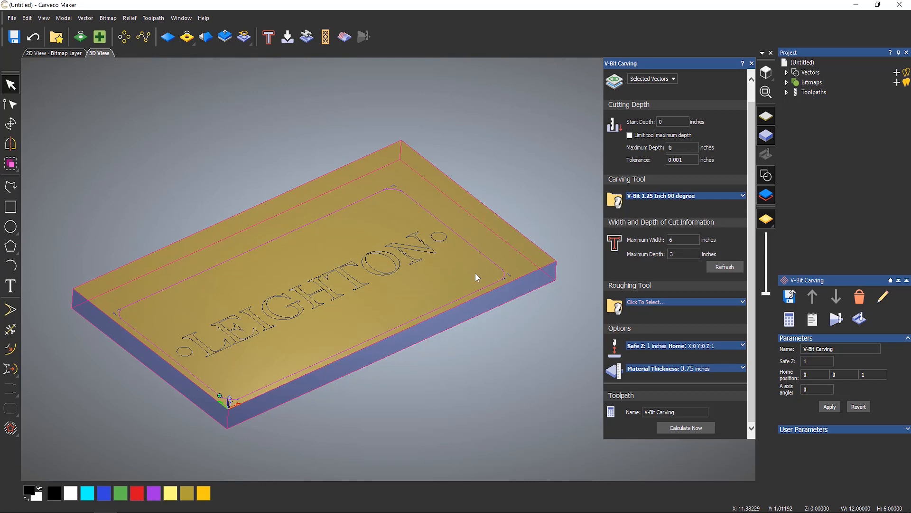
Select the name lettering, try to refresh its maximum cut width and depth, and close the V-Bit Carving settings.
{"action": "left_click", "coordinate": [427, 256]}
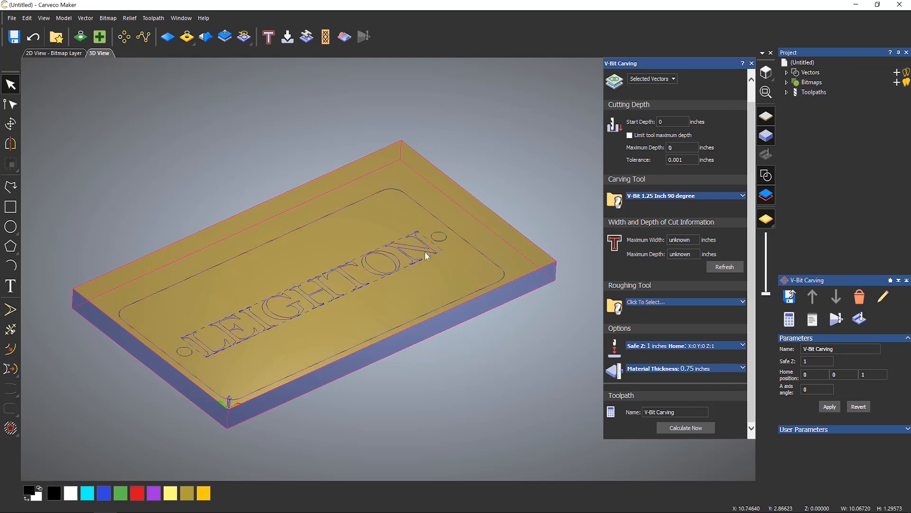
{"action": "left_click", "coordinate": [721, 268]}
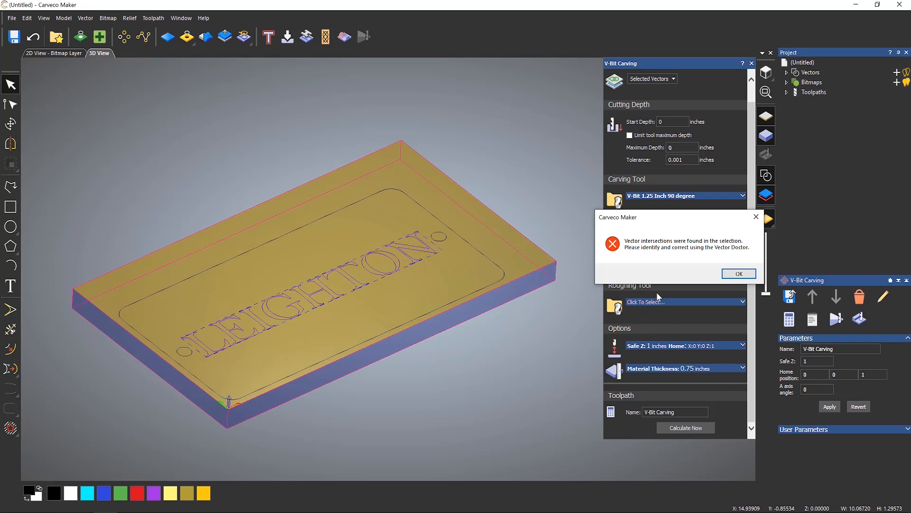
{"action": "left_click", "coordinate": [740, 274]}
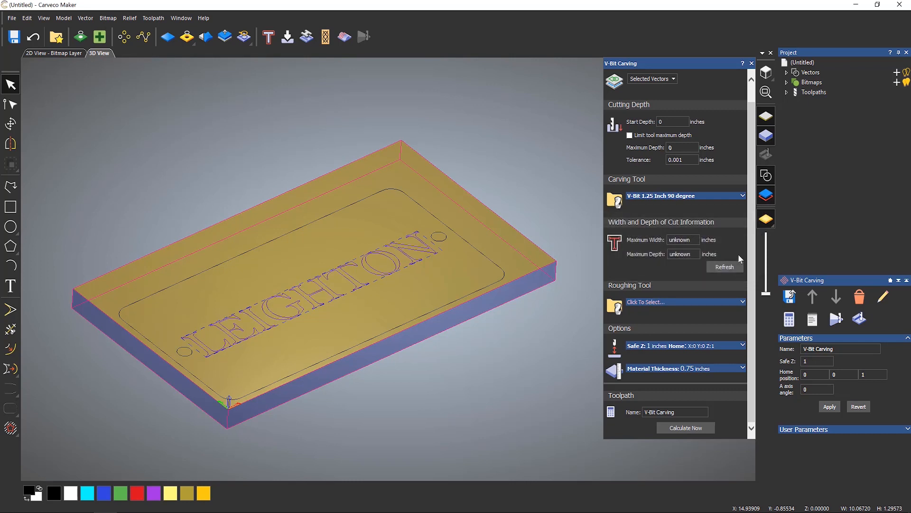
{"action": "left_click", "coordinate": [766, 74]}
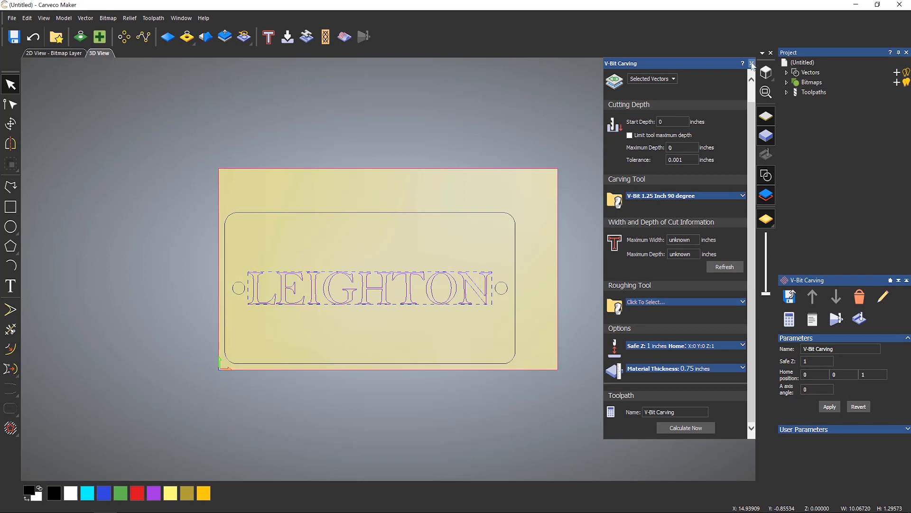
{"action": "left_click", "coordinate": [752, 62]}
Examine the outlines of the first letters up close along their lower edges for intersecting vectors.
{"action": "scroll", "coordinate": [388, 304], "scroll_direction": "up", "scroll_amount": 4}
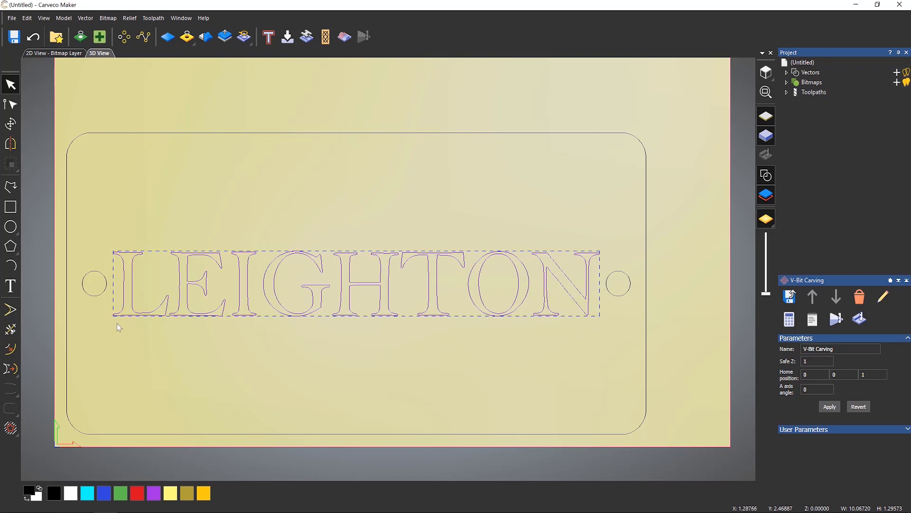
{"action": "scroll", "coordinate": [114, 317], "scroll_direction": "up", "scroll_amount": 5}
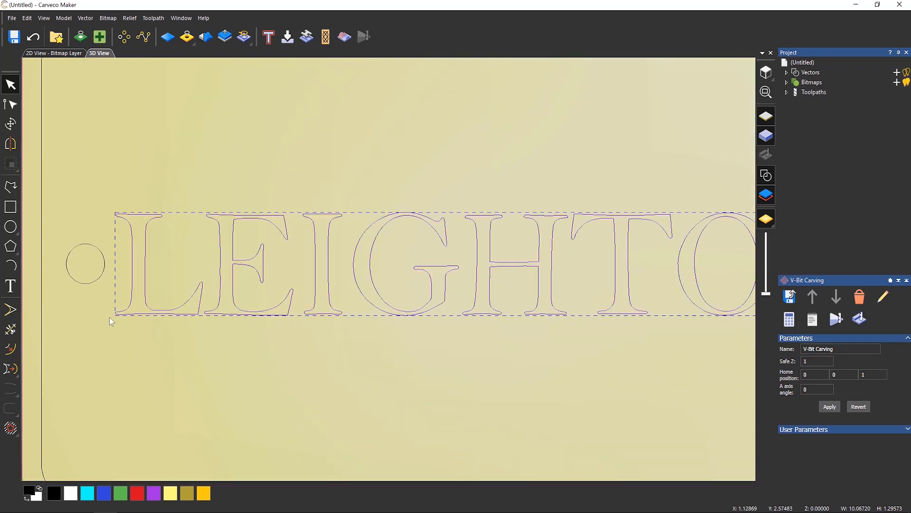
{"action": "scroll", "coordinate": [127, 307], "scroll_direction": "up", "scroll_amount": 5}
{"action": "scroll", "coordinate": [127, 307], "scroll_direction": "down", "scroll_amount": 5}
{"action": "scroll", "coordinate": [388, 328], "scroll_direction": "up", "scroll_amount": 3}
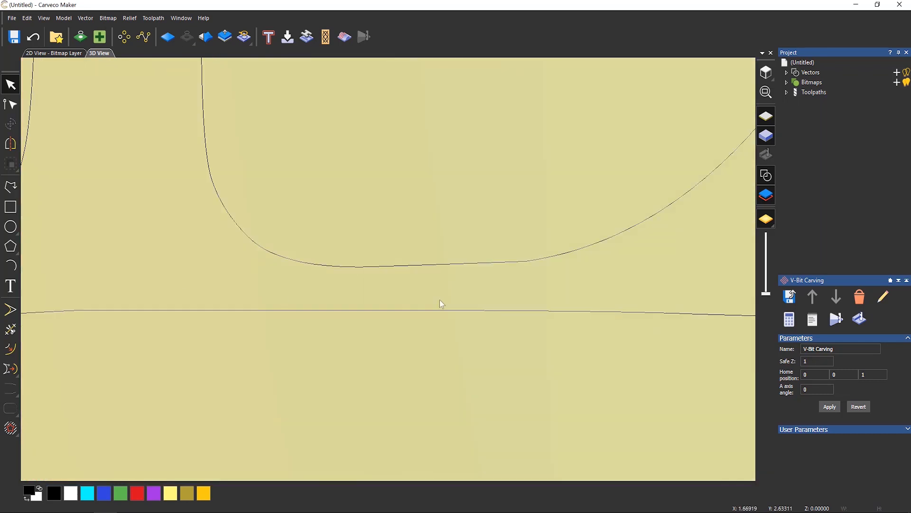
{"action": "left_click_drag", "start_coordinate": [599, 304], "coordinate": [166, 330]}
{"action": "left_click", "coordinate": [606, 293]}
{"action": "middle_click_drag", "start_coordinate": [603, 294], "coordinate": [90, 320]}
{"action": "middle_click_drag", "start_coordinate": [464, 324], "coordinate": [17, 315]}
{"action": "middle_click_drag", "start_coordinate": [580, 321], "coordinate": [265, 352]}
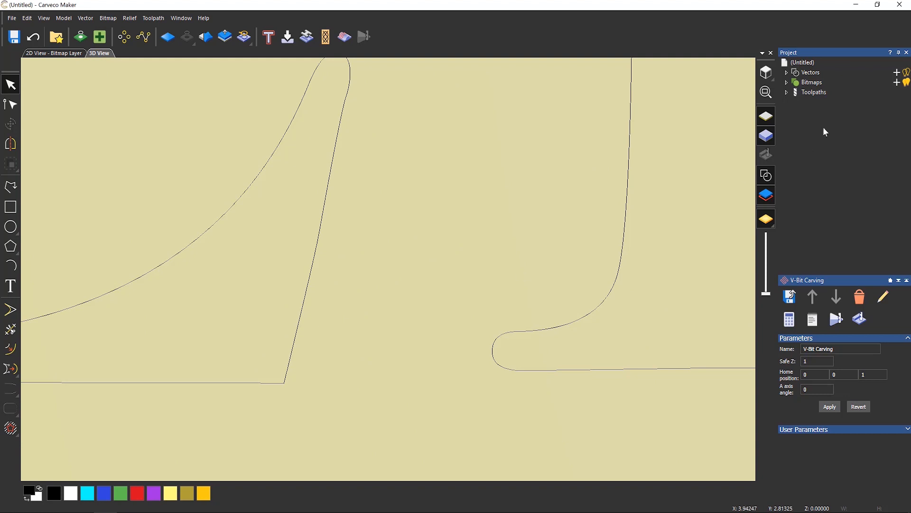
Identify coincident points and vector intersections in the name lettering with Vector Doctor at a 0.01 tolerance.
{"action": "left_click", "coordinate": [768, 75]}
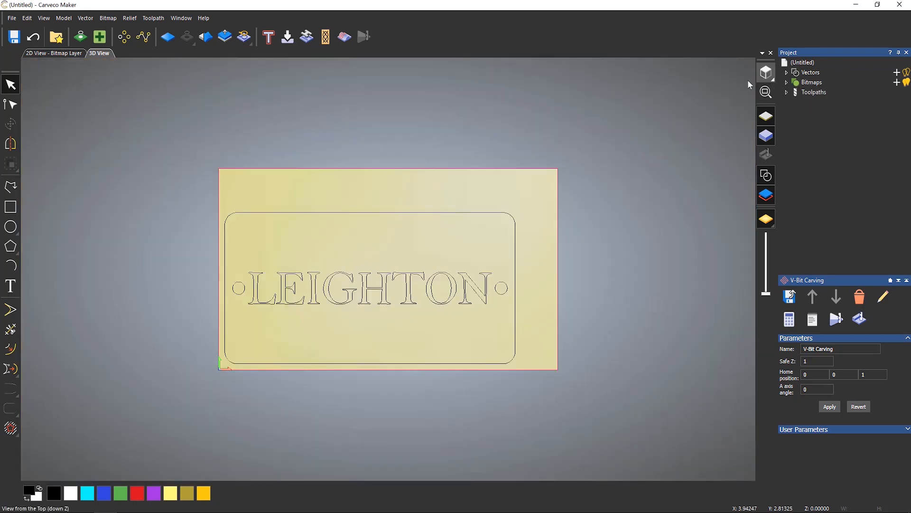
{"action": "scroll", "coordinate": [211, 294], "scroll_direction": "up", "scroll_amount": 1}
{"action": "scroll", "coordinate": [437, 295], "scroll_direction": "up", "scroll_amount": 2}
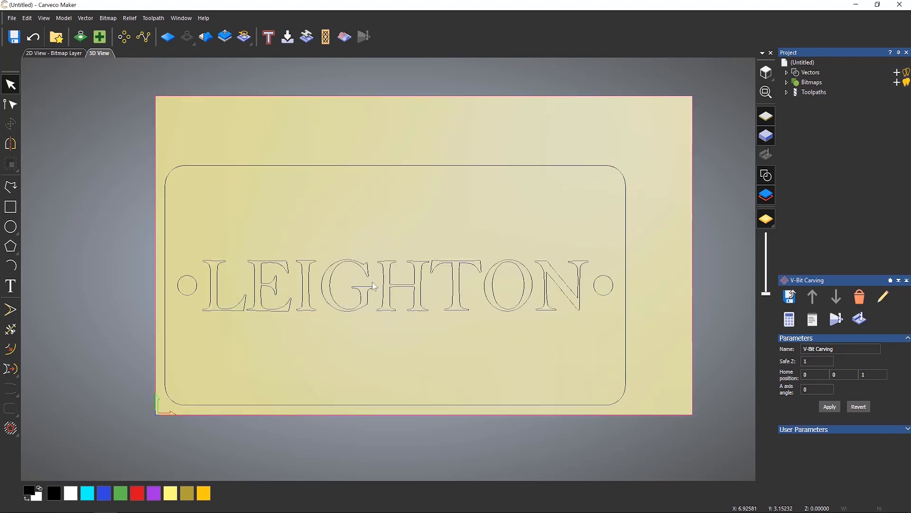
{"action": "left_click", "coordinate": [367, 296]}
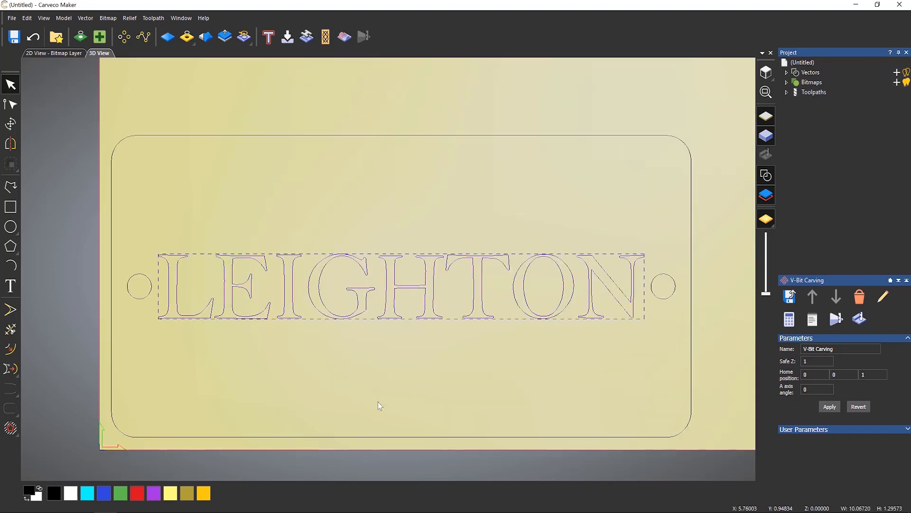
{"action": "left_click", "coordinate": [97, 44]}
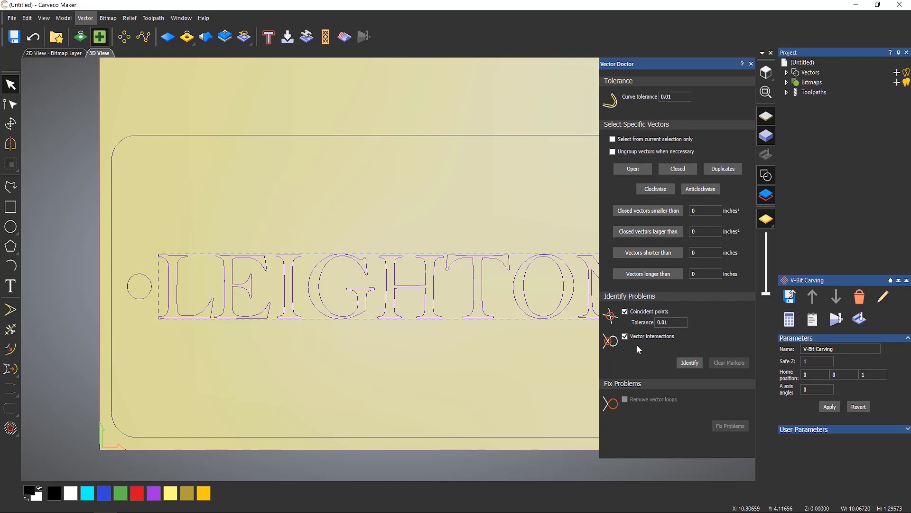
{"action": "left_click", "coordinate": [689, 363]}
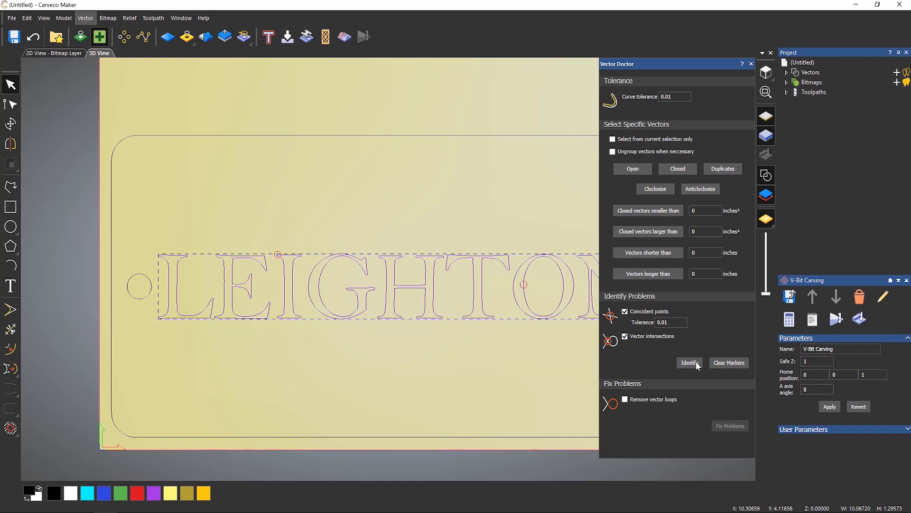
Examine the problem marker on the letter O's inner outline up close for overlapping points or crossing lines.
{"action": "left_click", "coordinate": [440, 348]}
{"action": "middle_click_drag", "start_coordinate": [441, 349], "coordinate": [342, 346]}
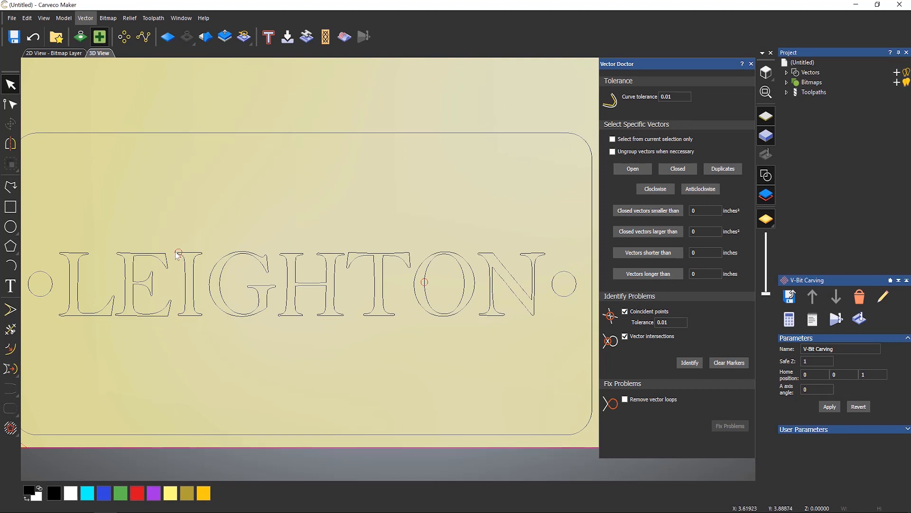
{"action": "left_click", "coordinate": [420, 298]}
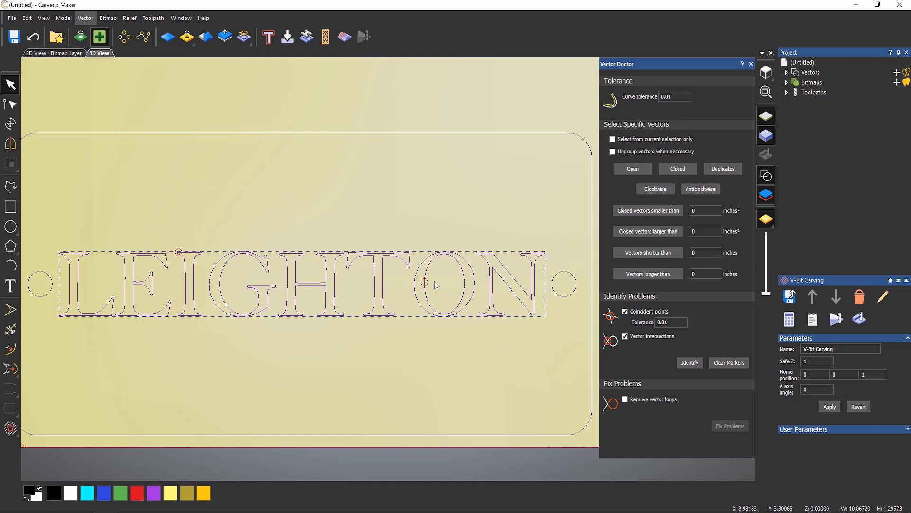
{"action": "scroll", "coordinate": [433, 283], "scroll_direction": "up", "scroll_amount": 5}
{"action": "scroll", "coordinate": [441, 294], "scroll_direction": "up", "scroll_amount": 6}
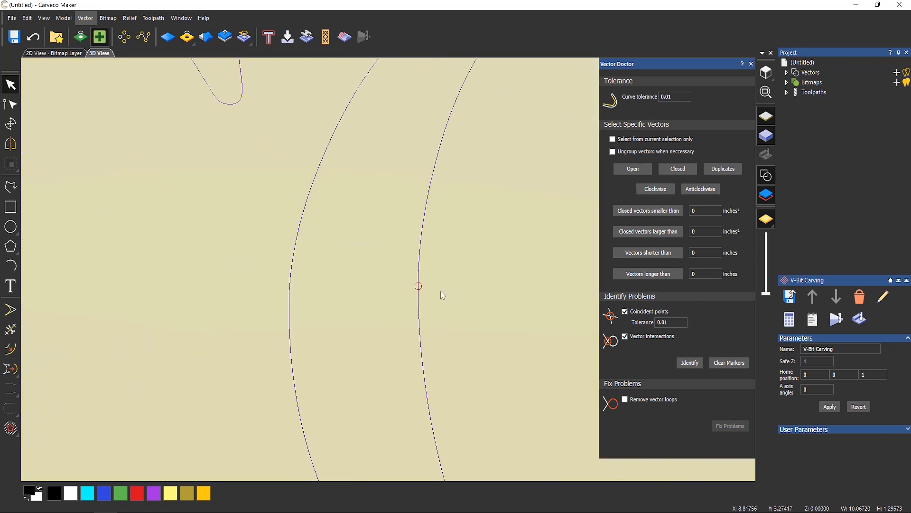
{"action": "scroll", "coordinate": [340, 284], "scroll_direction": "up", "scroll_amount": 8}
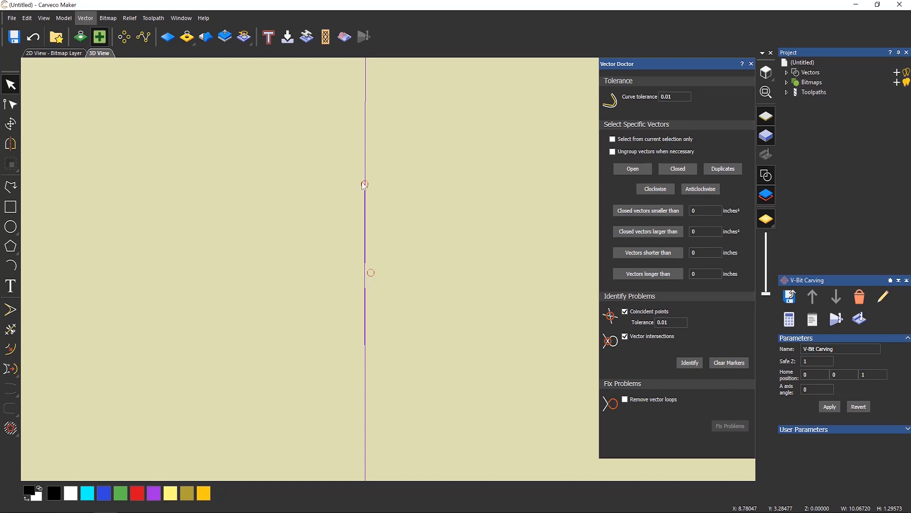
{"action": "scroll", "coordinate": [364, 215], "scroll_direction": "up", "scroll_amount": 2}
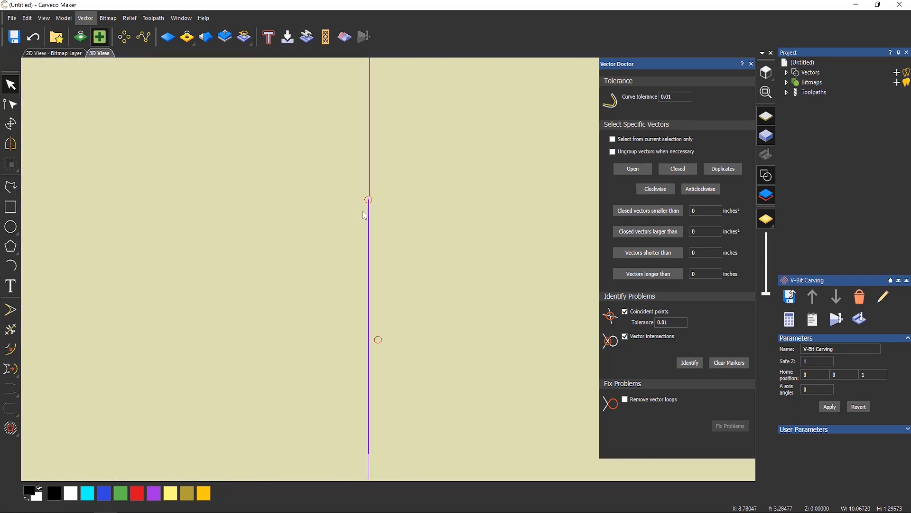
{"action": "scroll", "coordinate": [367, 212], "scroll_direction": "up", "scroll_amount": 1}
{"action": "scroll", "coordinate": [373, 252], "scroll_direction": "down", "scroll_amount": 2}
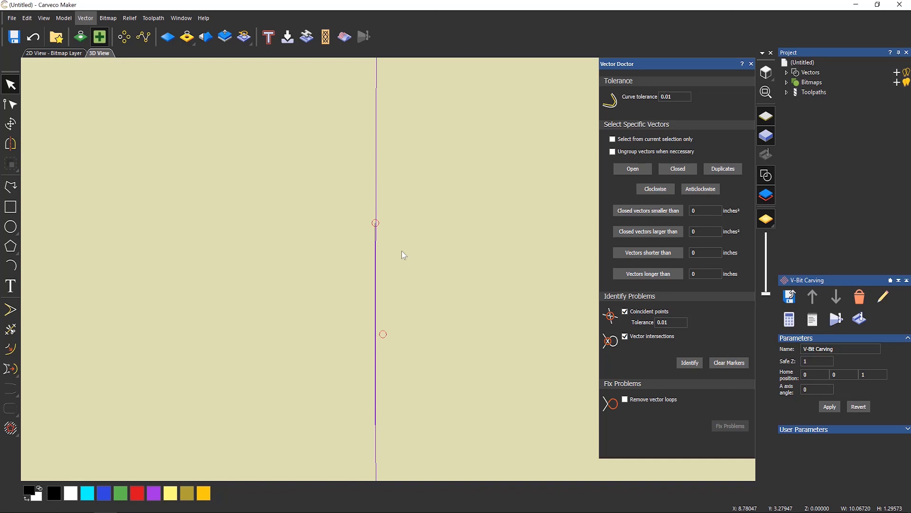
{"action": "scroll", "coordinate": [405, 250], "scroll_direction": "down", "scroll_amount": 10}
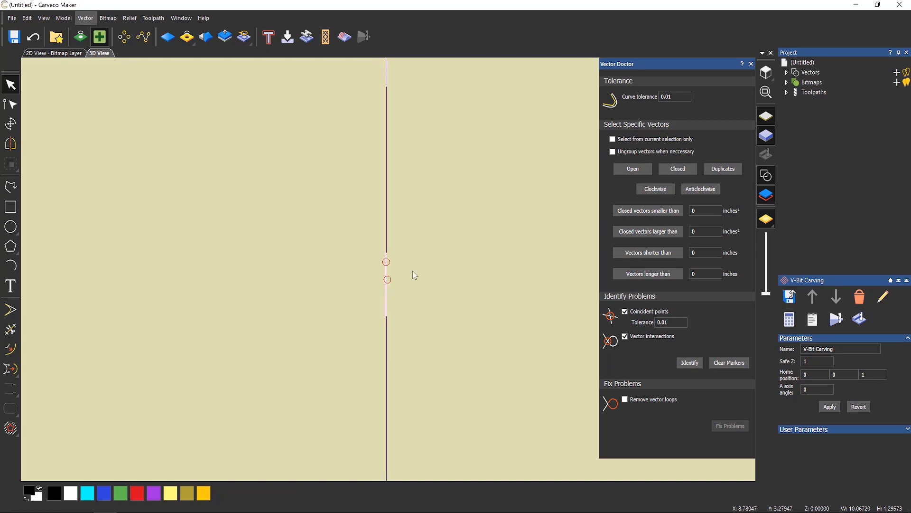
{"action": "scroll", "coordinate": [432, 276], "scroll_direction": "down", "scroll_amount": 6}
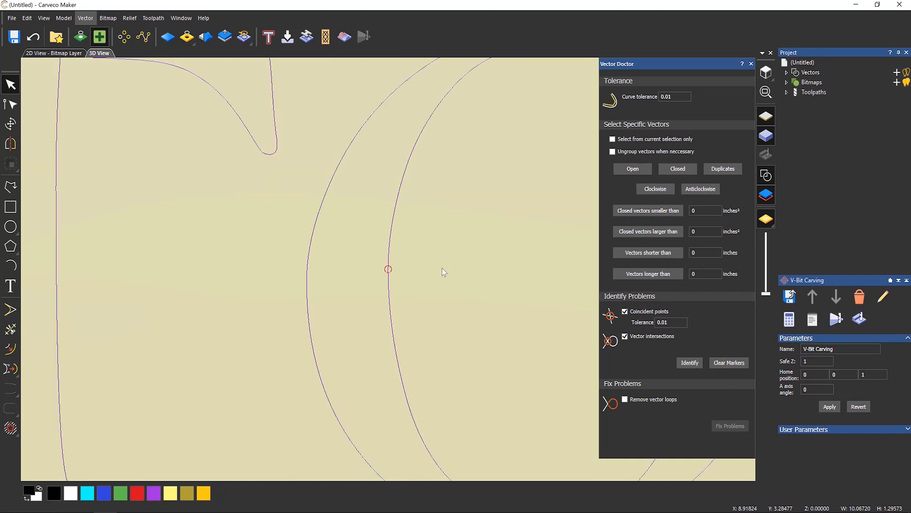
{"action": "middle_click_drag", "start_coordinate": [450, 268], "coordinate": [317, 272]}
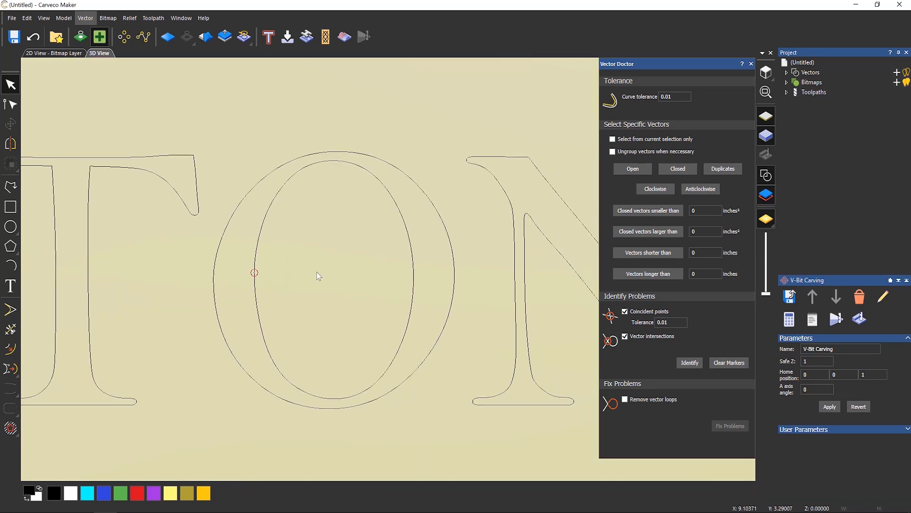
Ungroup all the name lettering into individual vectors and select only the letter O's inner outline.
{"action": "left_click", "coordinate": [271, 212]}
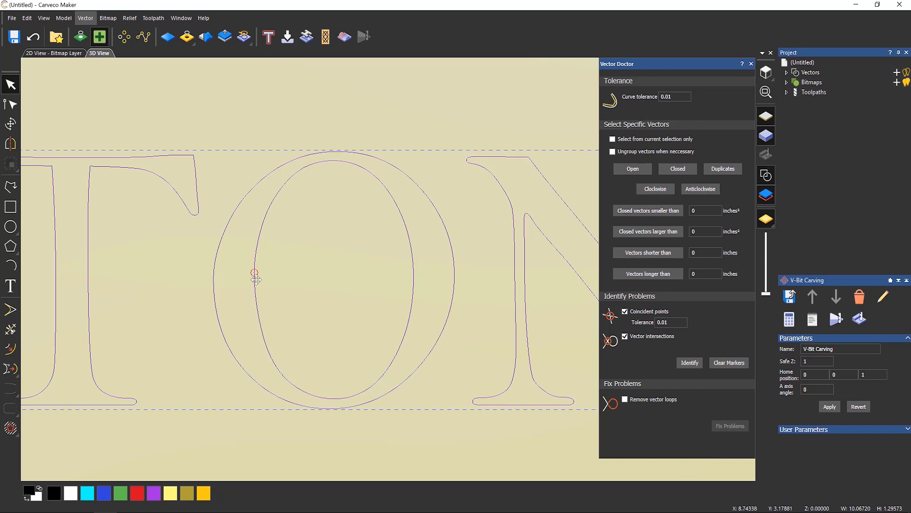
{"action": "right_click", "coordinate": [262, 229]}
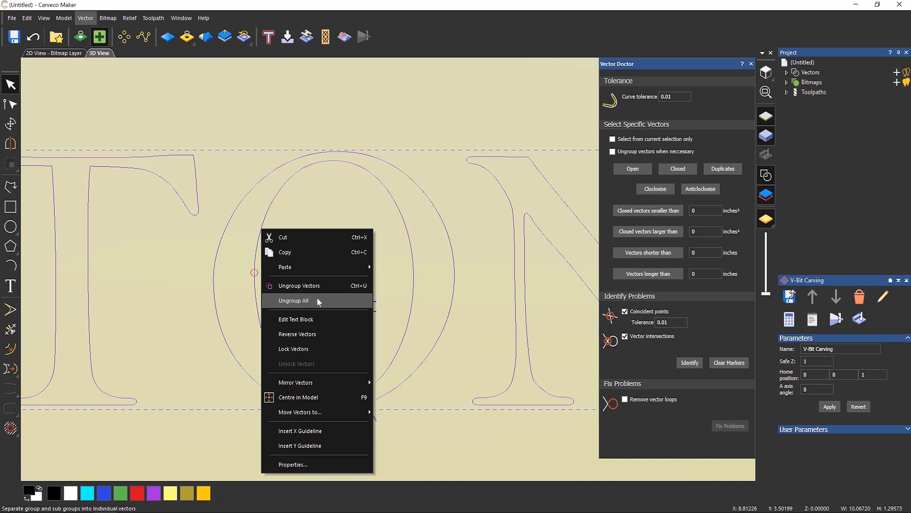
{"action": "left_click", "coordinate": [291, 300]}
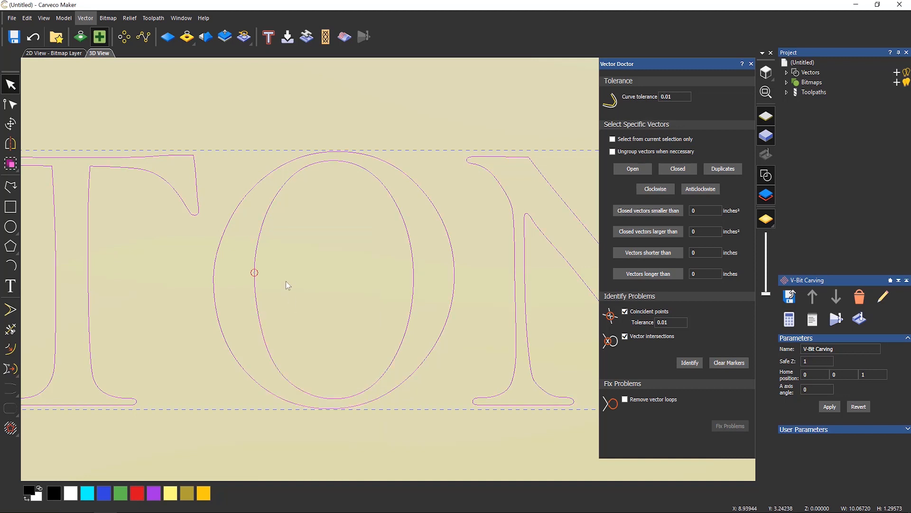
{"action": "left_click", "coordinate": [285, 281]}
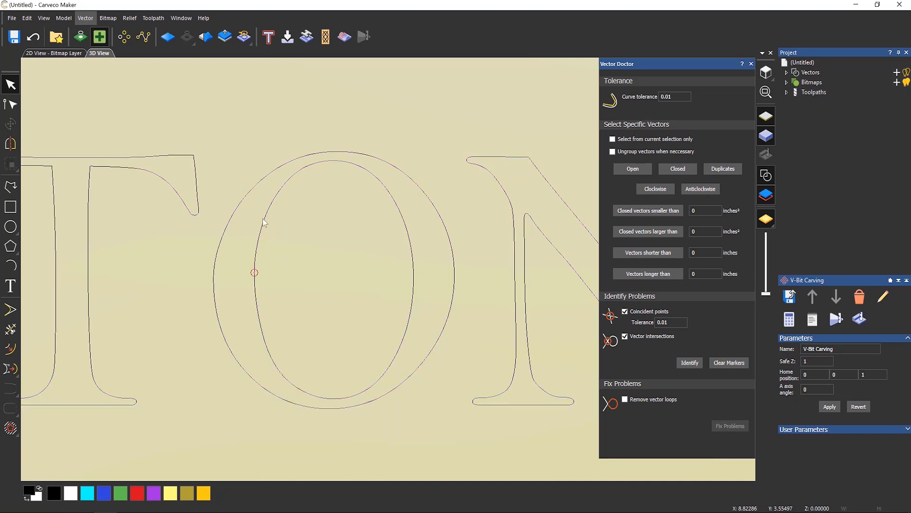
{"action": "left_click", "coordinate": [263, 227]}
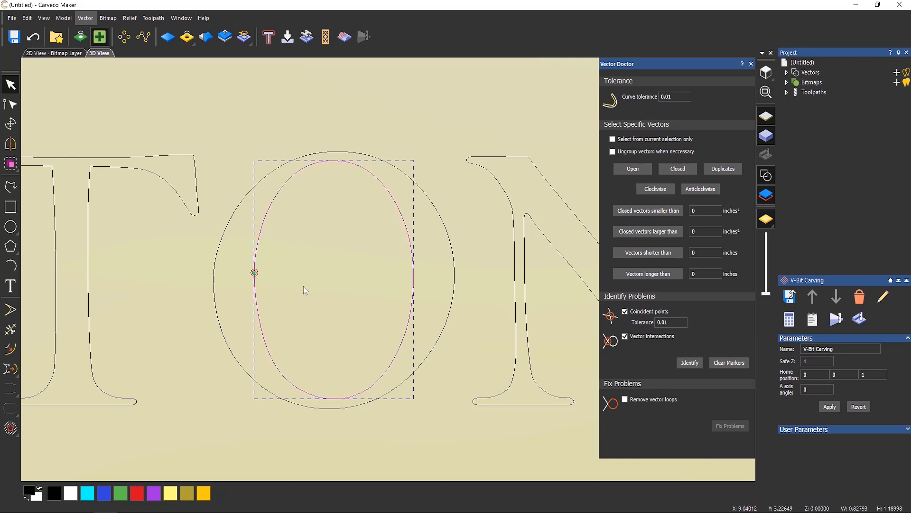
Cut the O's inner outline in node editing at the nodes just above and just below the marked problem point.
{"action": "scroll", "coordinate": [269, 277], "scroll_direction": "up", "scroll_amount": 1}
{"action": "scroll", "coordinate": [269, 276], "scroll_direction": "up", "scroll_amount": 1}
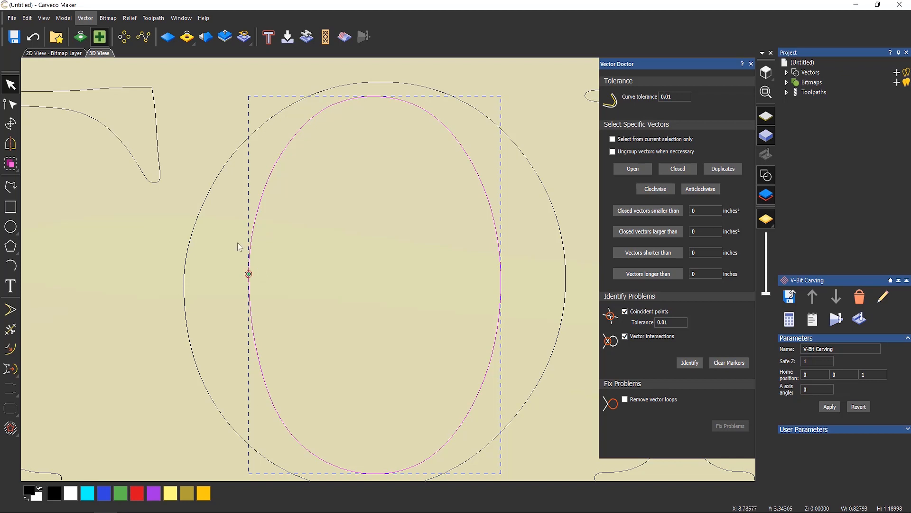
{"action": "left_click", "coordinate": [16, 110]}
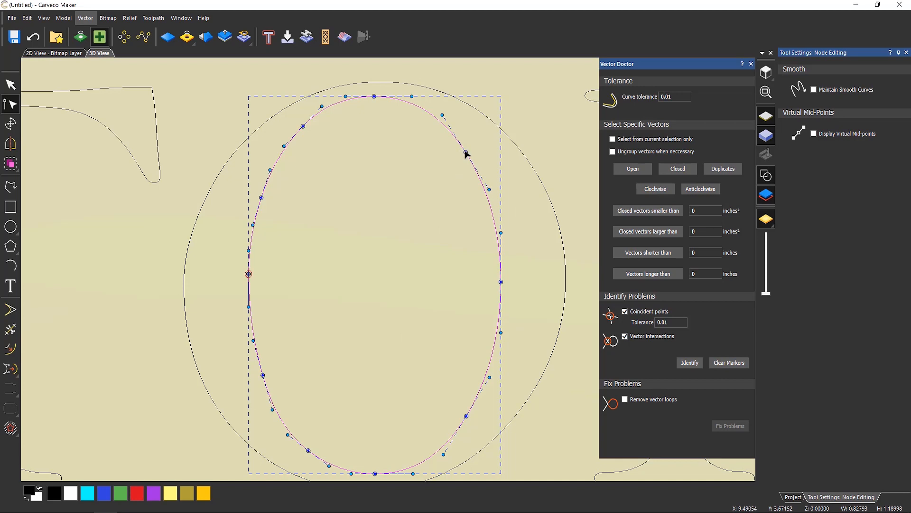
{"action": "left_click_drag", "start_coordinate": [467, 153], "coordinate": [321, 313]}
{"action": "left_click_drag", "start_coordinate": [384, 254], "coordinate": [468, 155]}
{"action": "right_click", "coordinate": [262, 197]}
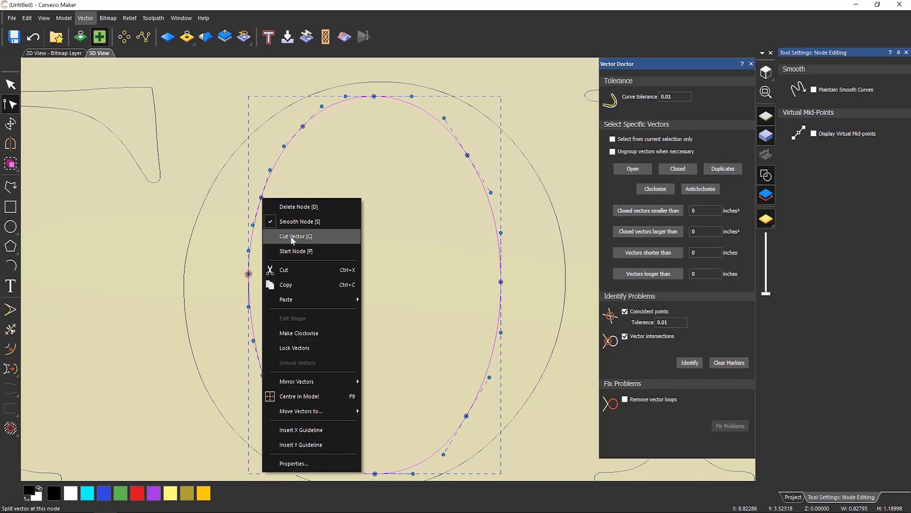
{"action": "left_click", "coordinate": [293, 240]}
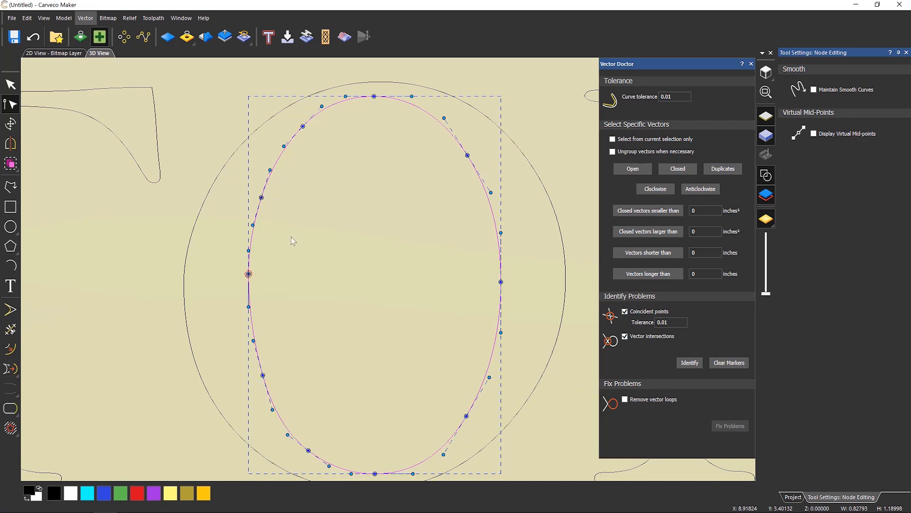
{"action": "right_click", "coordinate": [263, 375]}
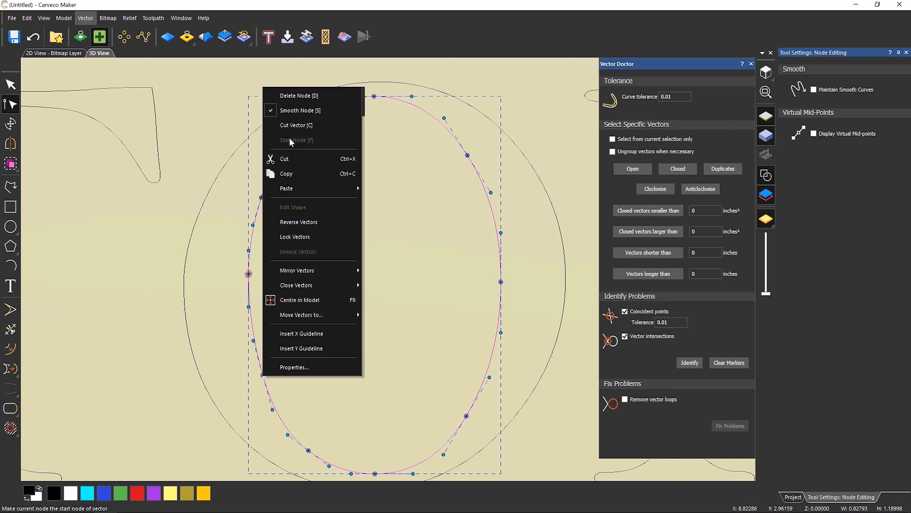
{"action": "left_click", "coordinate": [293, 127]}
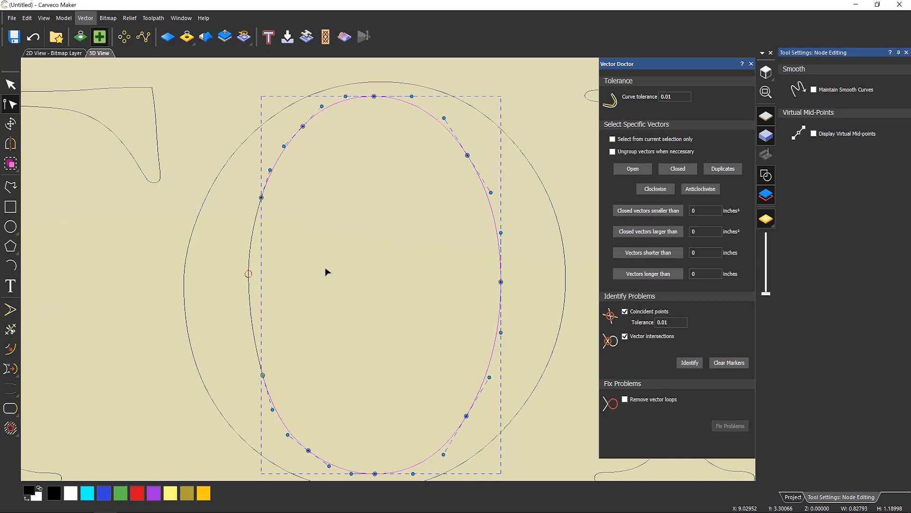
{"action": "key", "text": "Escape"}
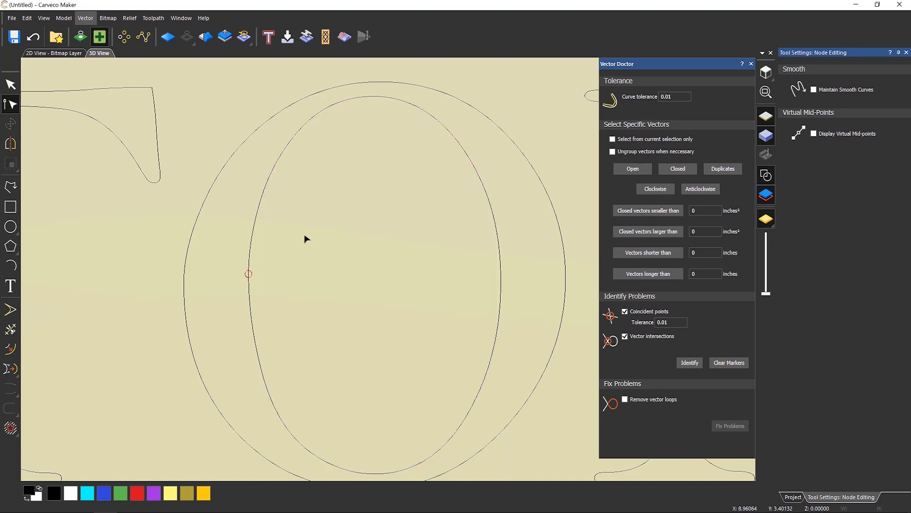
Delete the cut segment at the marked point and close the O's inner outline with a smooth curve.
{"action": "left_click", "coordinate": [251, 252]}
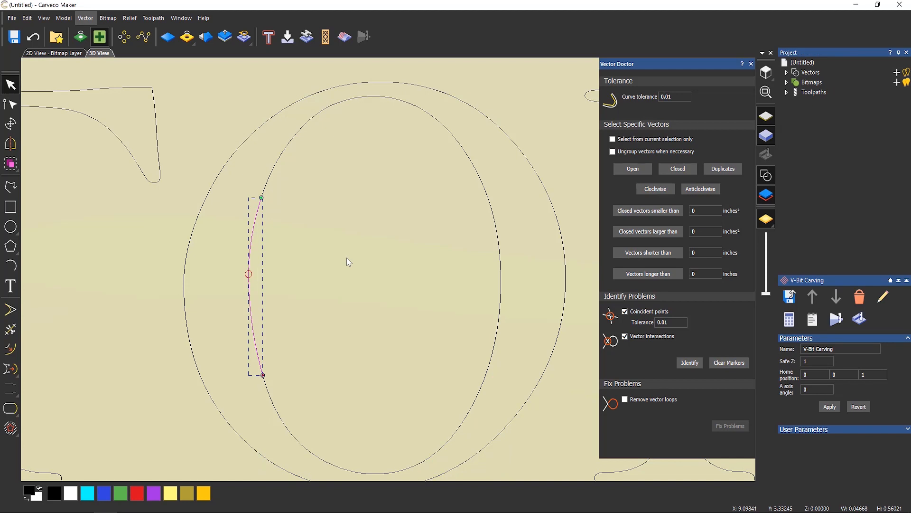
{"action": "key", "text": "Delete"}
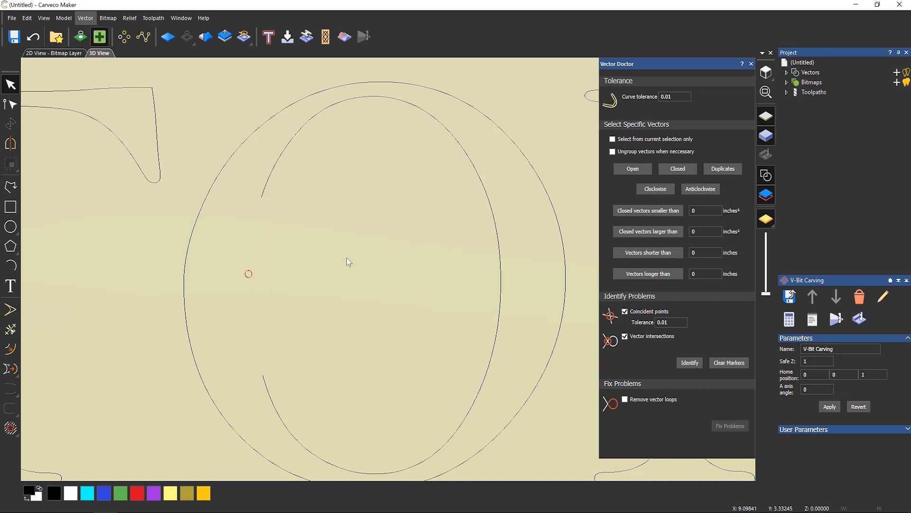
{"action": "left_click", "coordinate": [289, 144]}
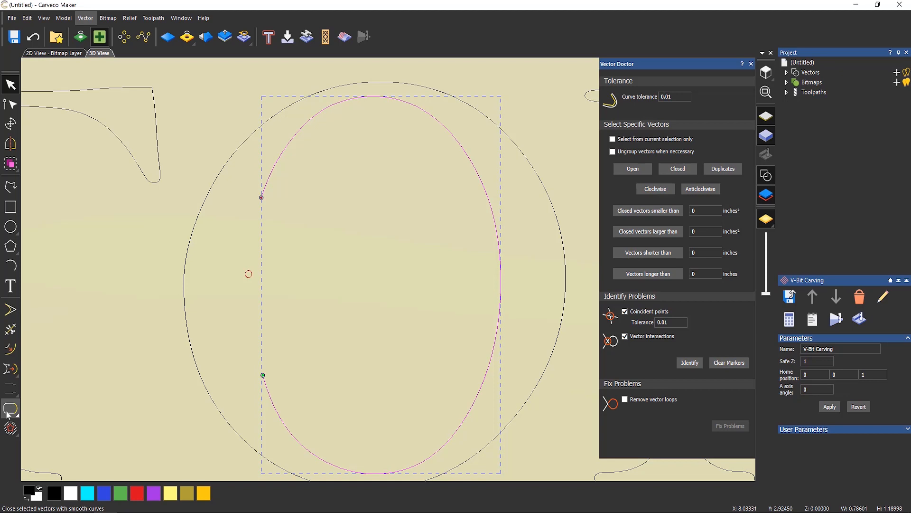
{"action": "left_click", "coordinate": [8, 414]}
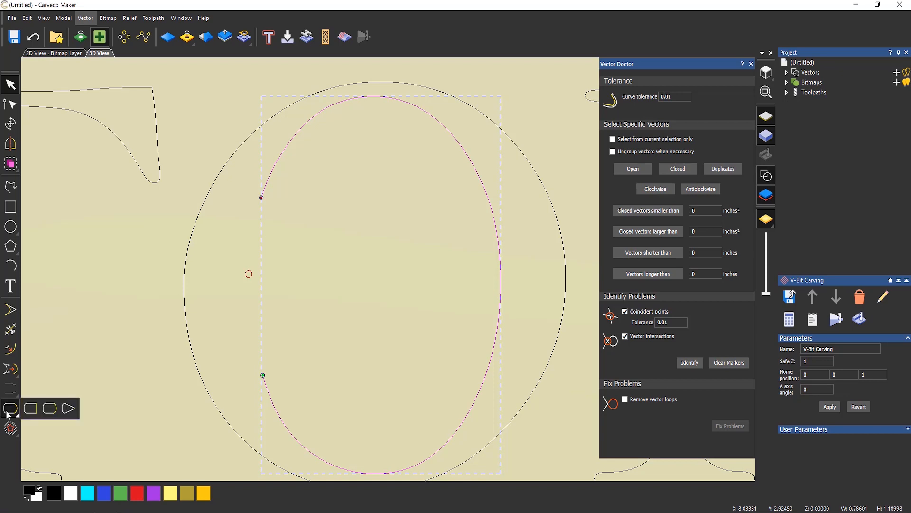
{"action": "left_click", "coordinate": [50, 408]}
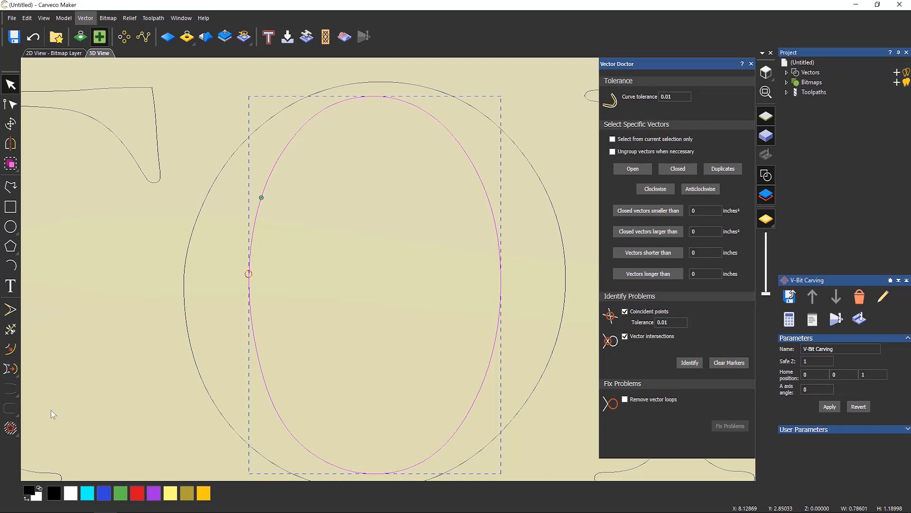
{"action": "left_click", "coordinate": [113, 371]}
Select all the name lettering vectors and identify coincident points and vector intersections again at a 0.01 tolerance.
{"action": "scroll", "coordinate": [195, 301], "scroll_direction": "down", "scroll_amount": 3}
{"action": "scroll", "coordinate": [195, 301], "scroll_direction": "down", "scroll_amount": 4}
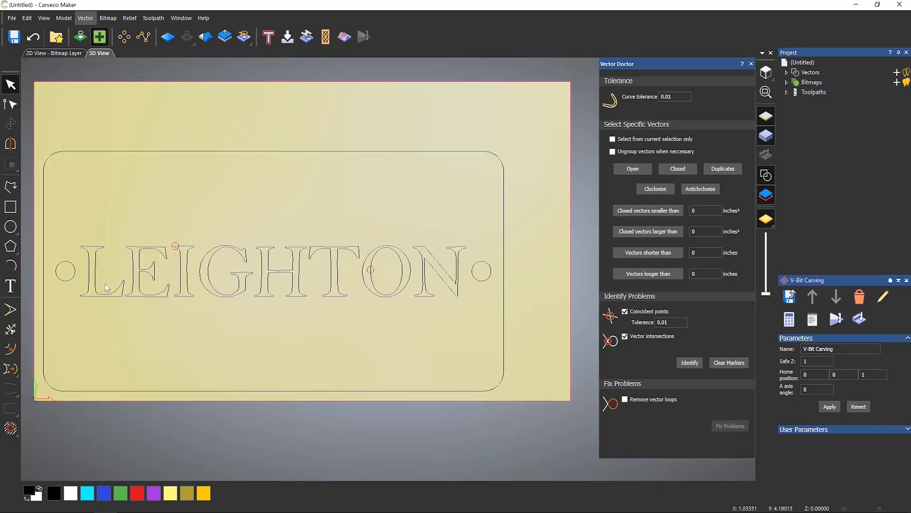
{"action": "left_click_drag", "start_coordinate": [71, 231], "coordinate": [479, 314]}
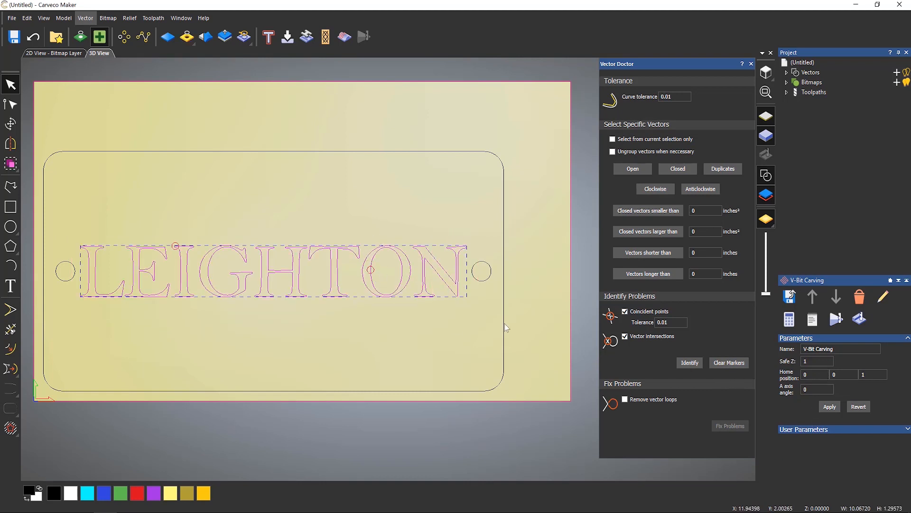
{"action": "left_click", "coordinate": [688, 362]}
Select the letter I's outline and examine the marked problem point on its upper serif up close.
{"action": "scroll", "coordinate": [172, 244], "scroll_direction": "up", "scroll_amount": 2}
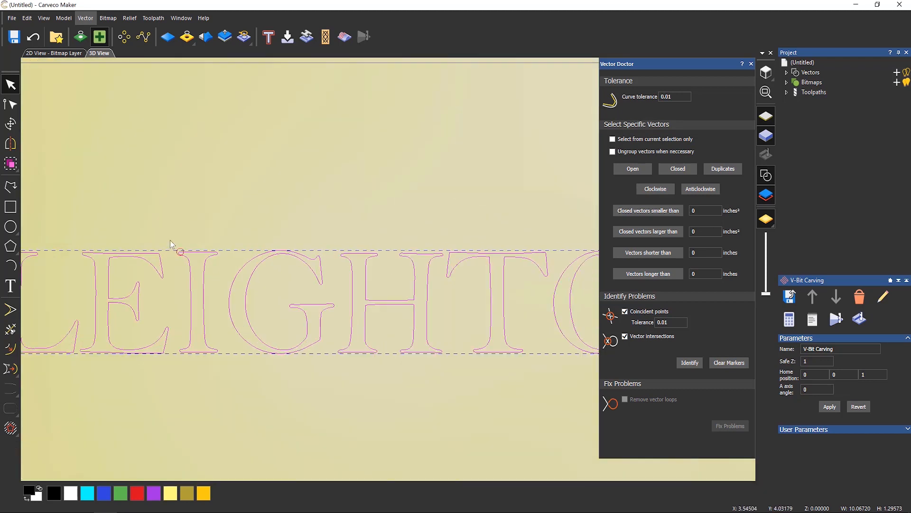
{"action": "scroll", "coordinate": [187, 250], "scroll_direction": "up", "scroll_amount": 5}
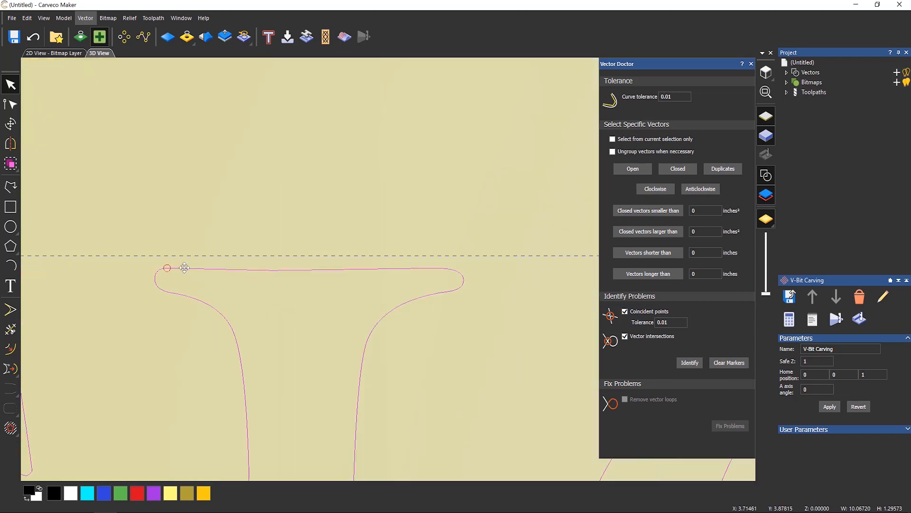
{"action": "scroll", "coordinate": [184, 268], "scroll_direction": "up", "scroll_amount": 3}
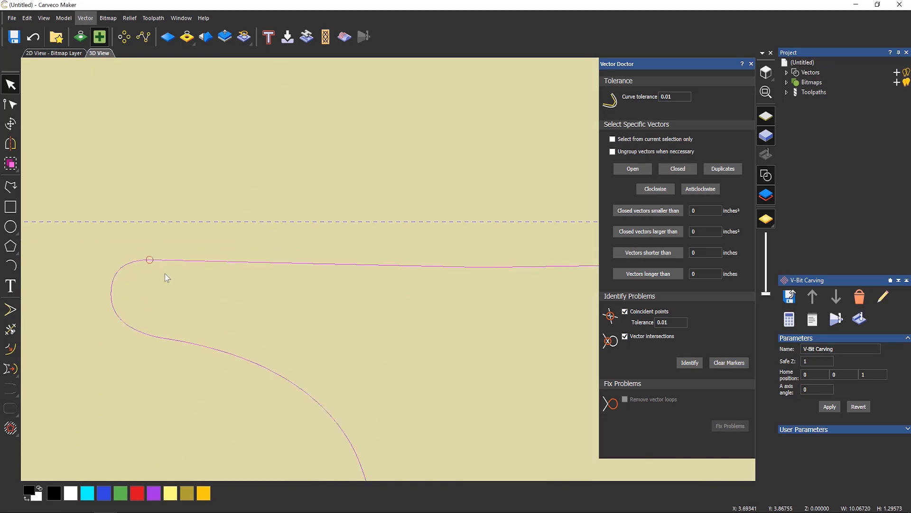
{"action": "left_click", "coordinate": [157, 260]}
{"action": "scroll", "coordinate": [158, 259], "scroll_direction": "up", "scroll_amount": 2}
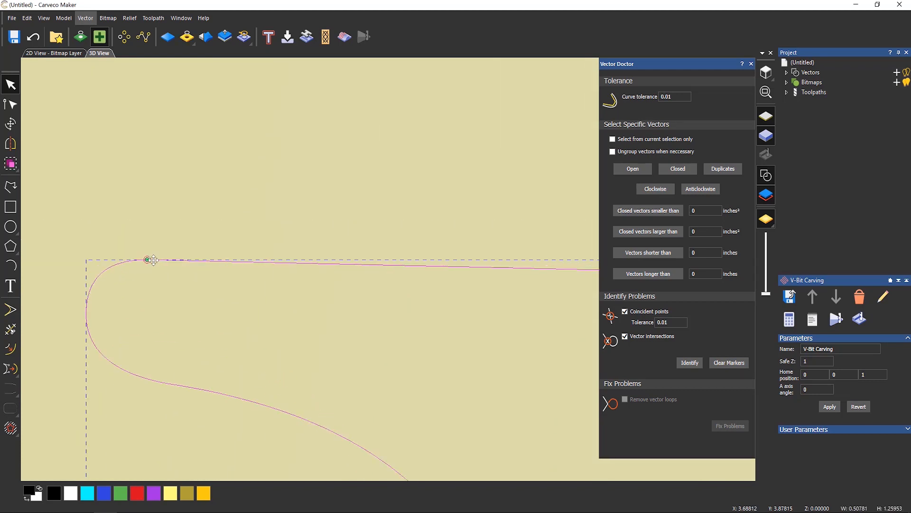
{"action": "scroll", "coordinate": [153, 260], "scroll_direction": "up", "scroll_amount": 4}
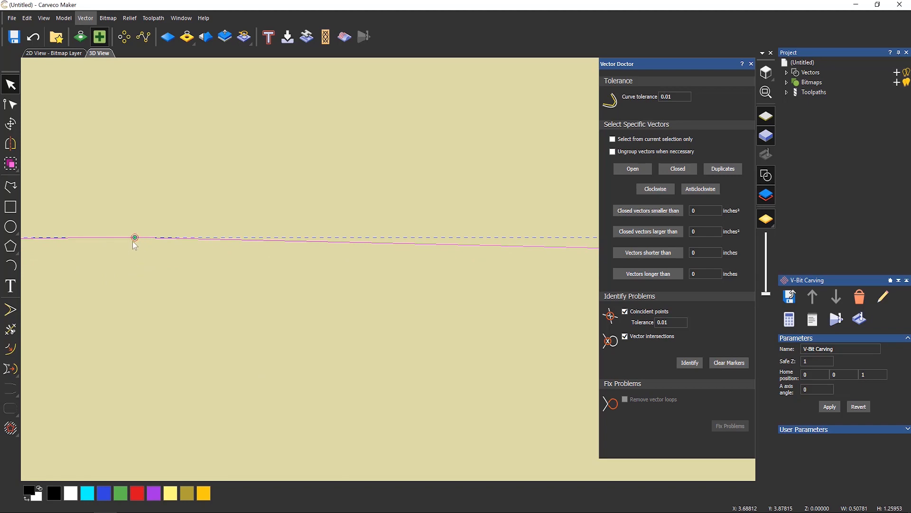
{"action": "scroll", "coordinate": [136, 244], "scroll_direction": "up", "scroll_amount": 2}
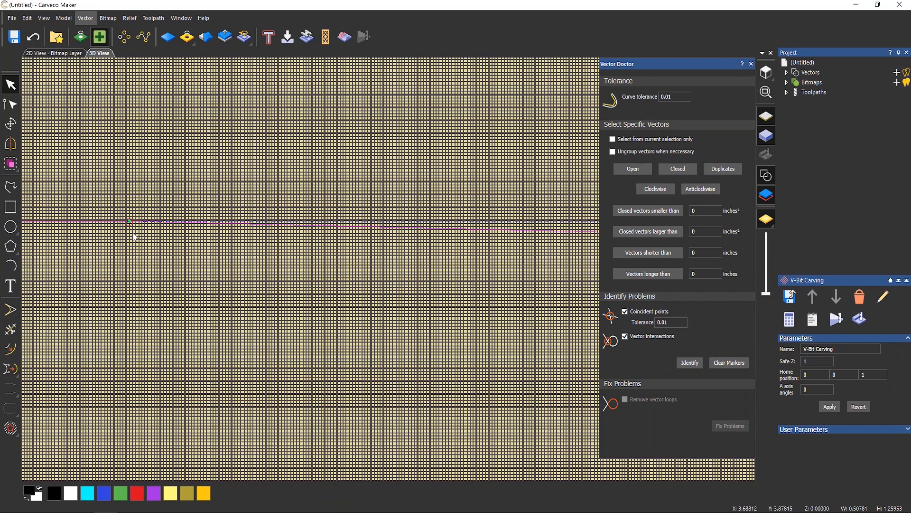
{"action": "scroll", "coordinate": [218, 286], "scroll_direction": "down", "scroll_amount": 4}
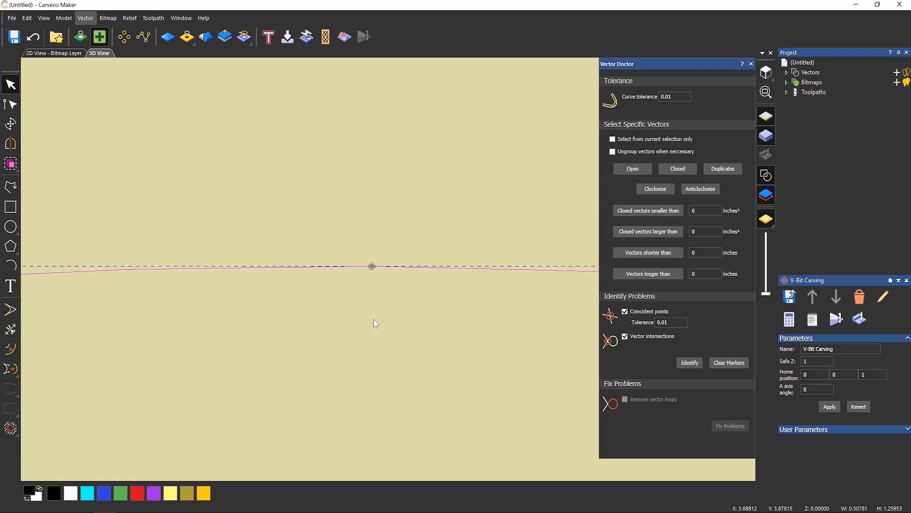
Examine the marked point on the letter I in relation to the whole lettering, clear the selection and close the Vector Doctor.
{"action": "scroll", "coordinate": [375, 322], "scroll_direction": "down", "scroll_amount": 6}
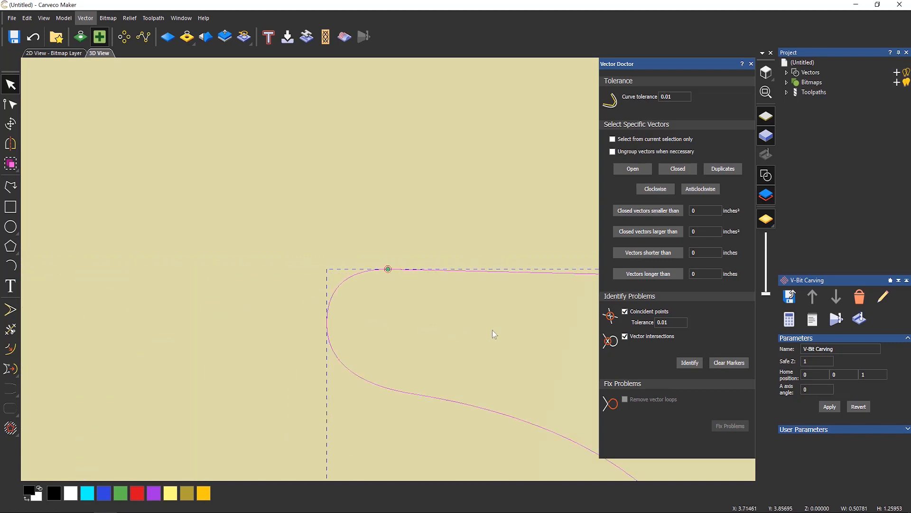
{"action": "scroll", "coordinate": [524, 318], "scroll_direction": "up", "scroll_amount": 2}
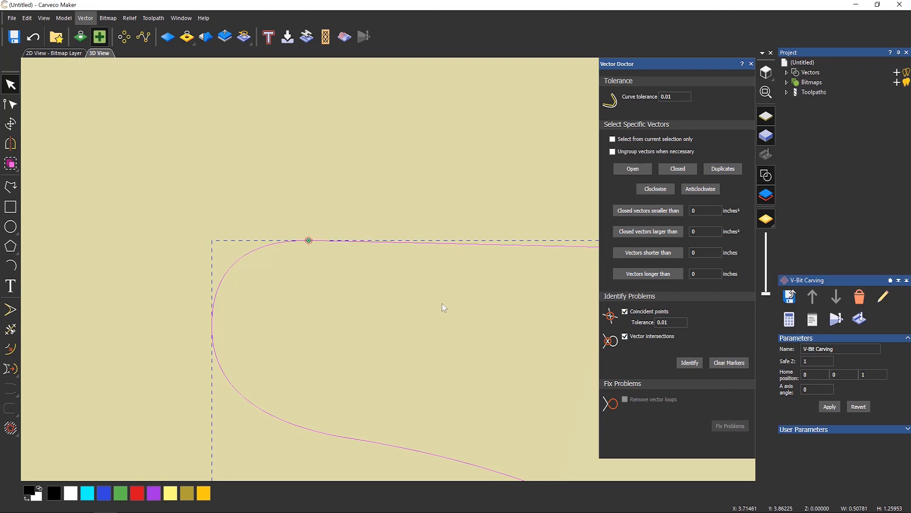
{"action": "scroll", "coordinate": [318, 305], "scroll_direction": "down", "scroll_amount": 3}
{"action": "scroll", "coordinate": [298, 316], "scroll_direction": "down", "scroll_amount": 6}
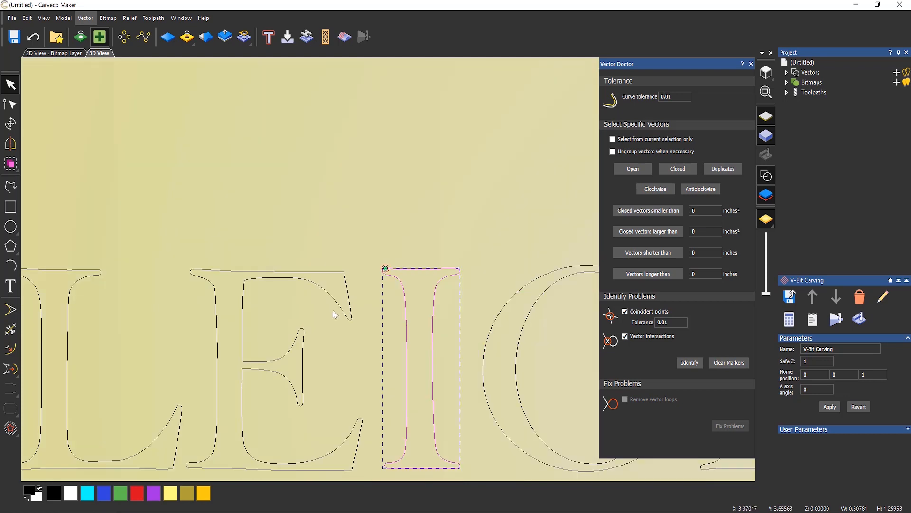
{"action": "scroll", "coordinate": [486, 285], "scroll_direction": "up", "scroll_amount": 6}
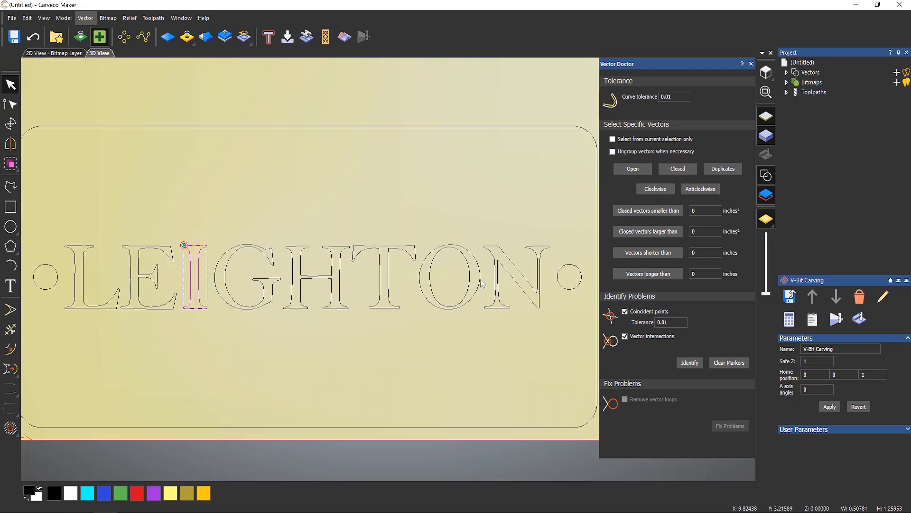
{"action": "left_click", "coordinate": [224, 200]}
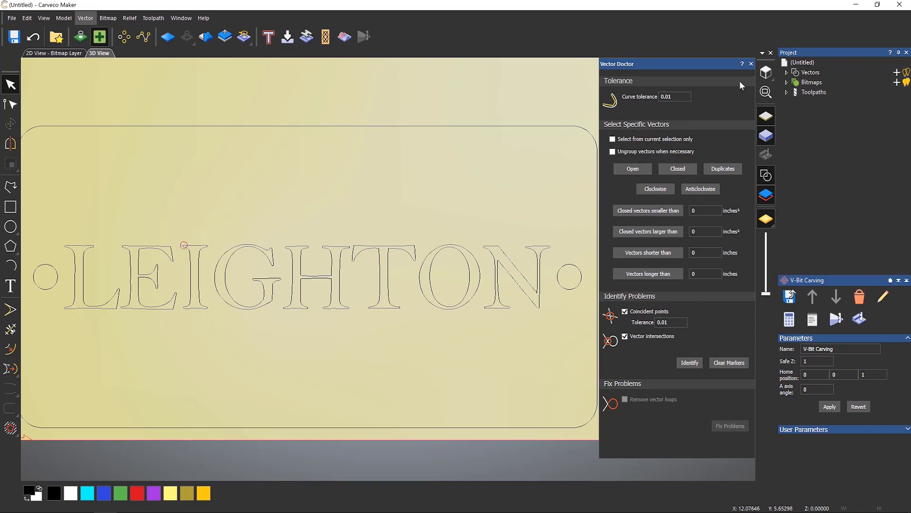
{"action": "left_click", "coordinate": [751, 65]}
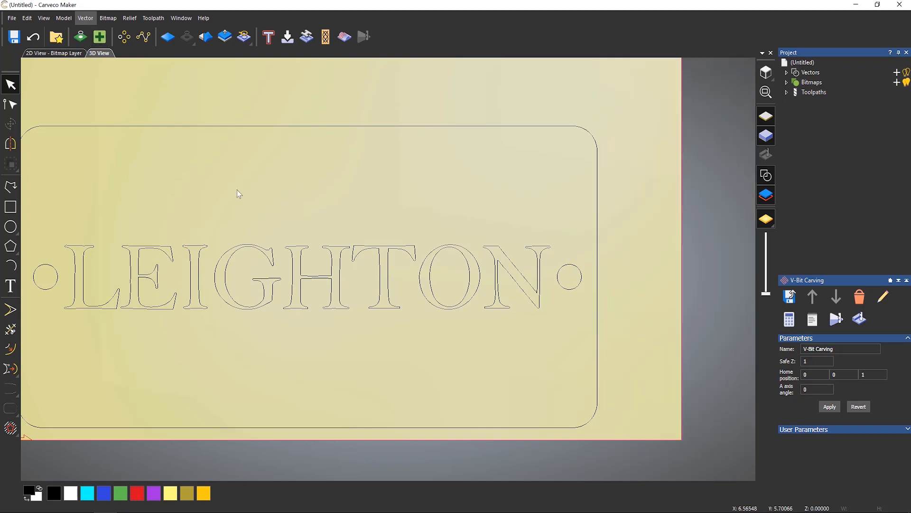
Reopen the uncalculated V-bit carving toolpath for editing and select all the name lettering vectors as its source.
{"action": "left_click_drag", "start_coordinate": [51, 218], "coordinate": [562, 347]}
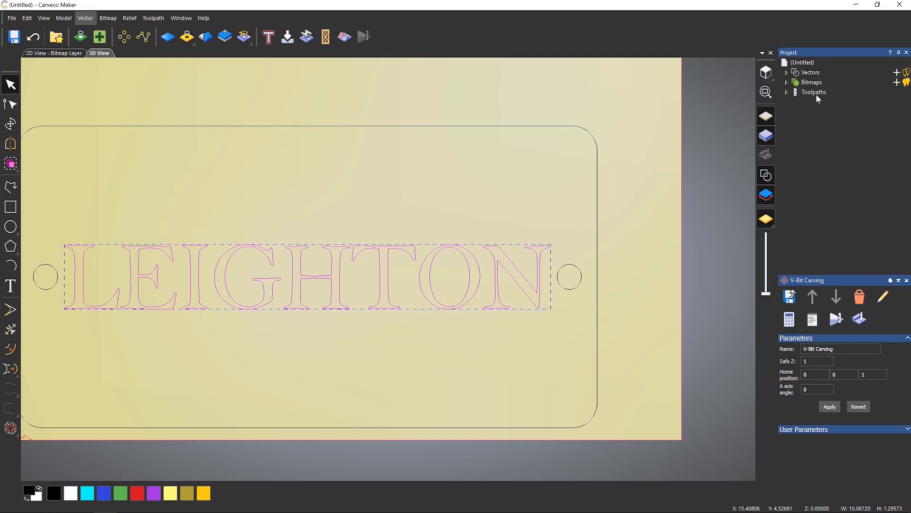
{"action": "left_click", "coordinate": [787, 93]}
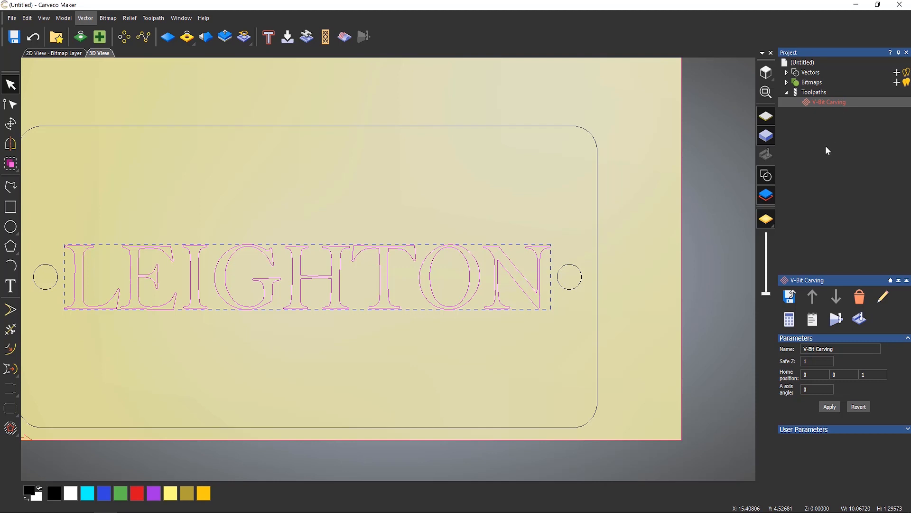
{"action": "right_click", "coordinate": [829, 106]}
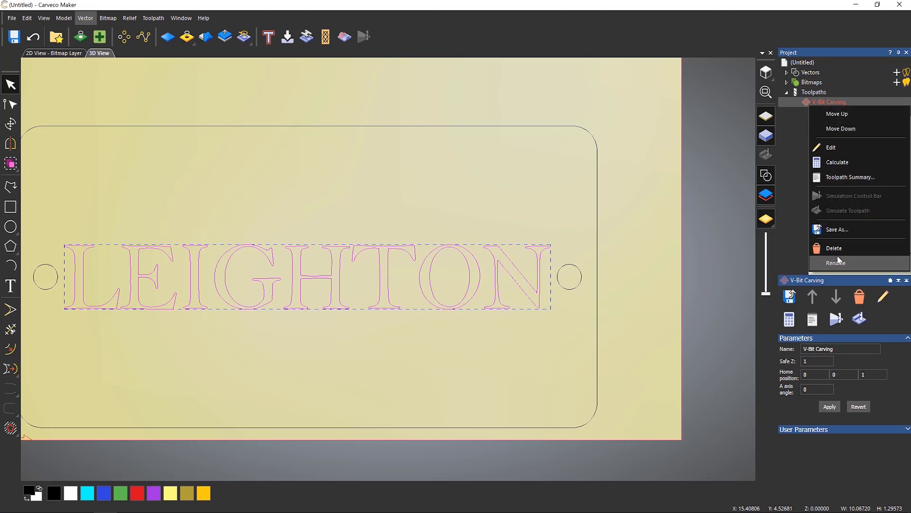
{"action": "left_click", "coordinate": [795, 184]}
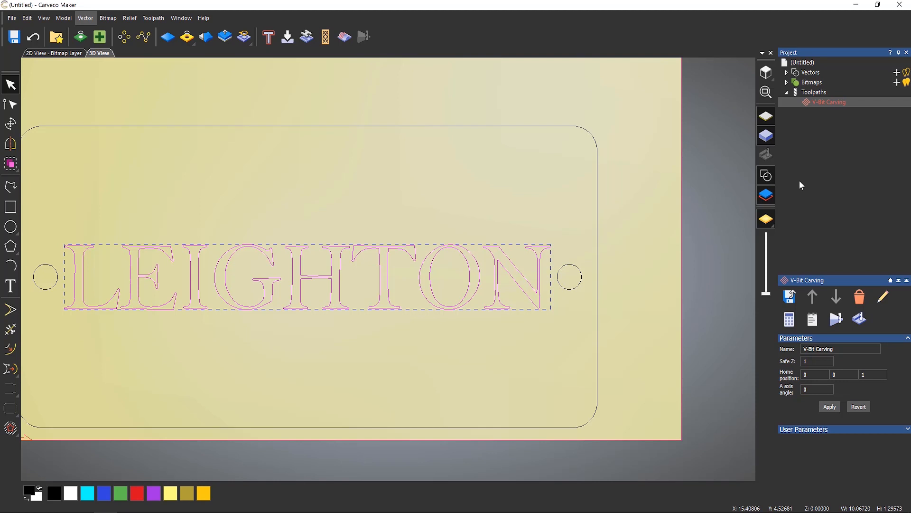
{"action": "double_click", "coordinate": [825, 103]}
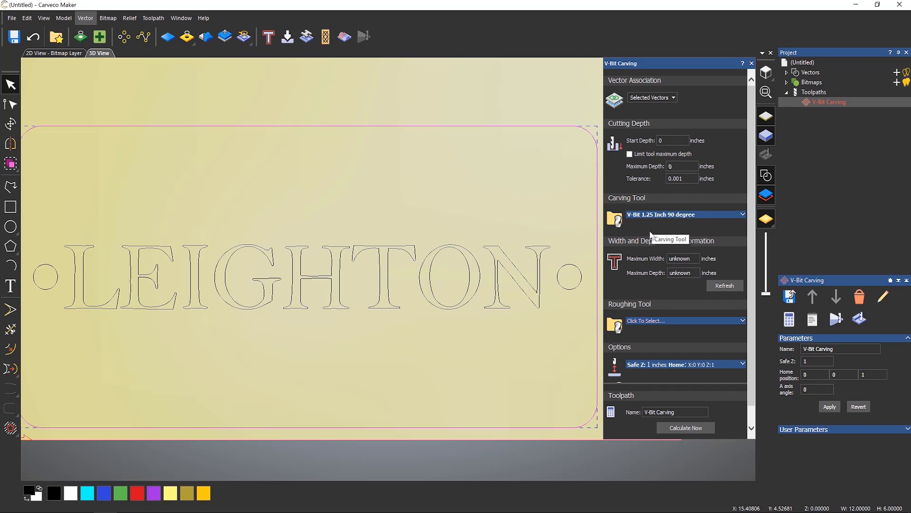
{"action": "left_click_drag", "start_coordinate": [57, 228], "coordinate": [565, 342]}
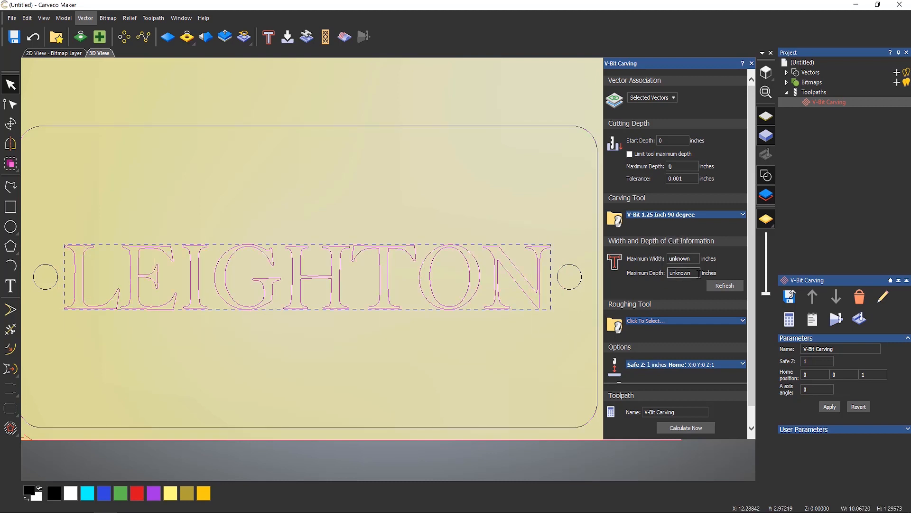
Refresh the width and depth of cut information, calculate the V-bit carving toolpath for the lettering and close its settings.
{"action": "left_click", "coordinate": [730, 286]}
{"action": "scroll", "coordinate": [749, 154], "scroll_direction": "down", "scroll_amount": 1}
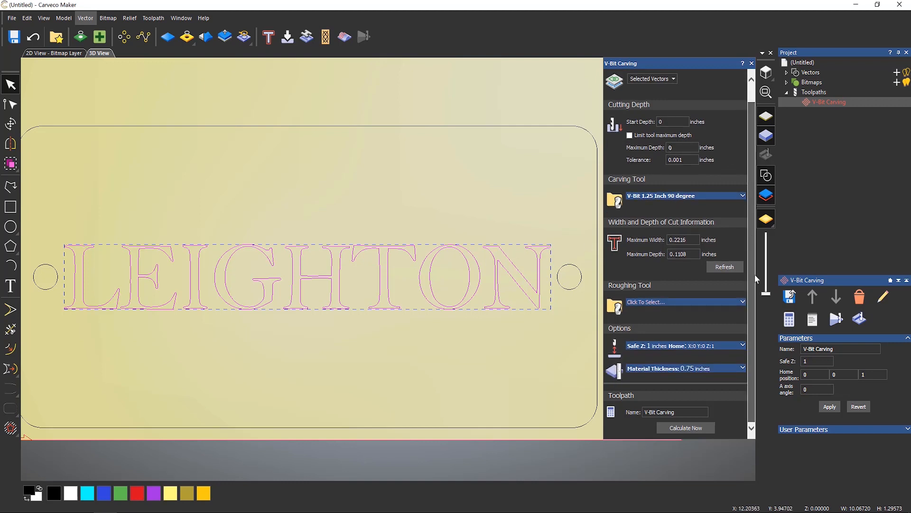
{"action": "left_click", "coordinate": [687, 428]}
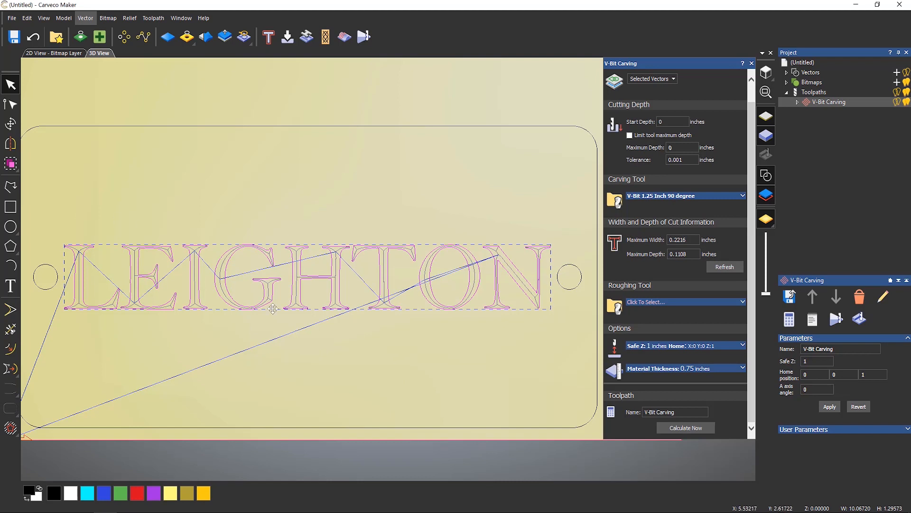
{"action": "left_click", "coordinate": [751, 63]}
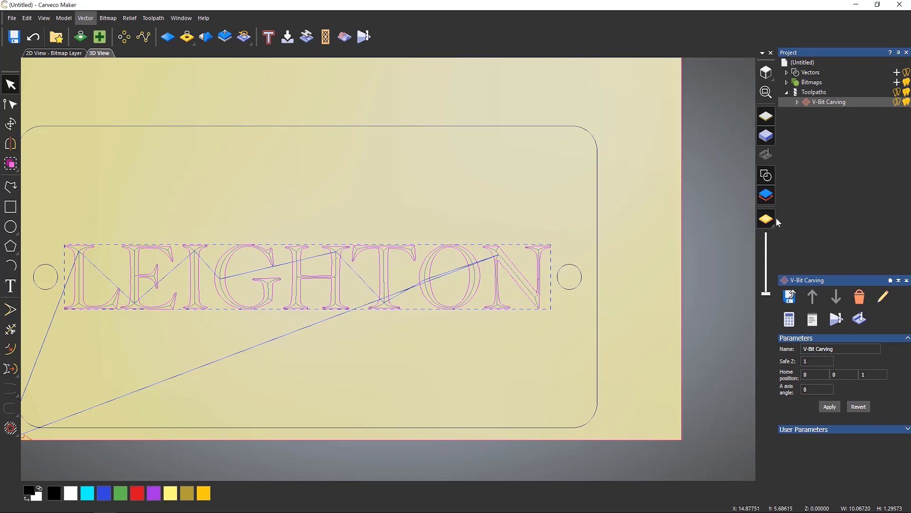
Reopen the calculated V-bit carving toolpath and look over its tool, depth and material settings.
{"action": "double_click", "coordinate": [825, 102]}
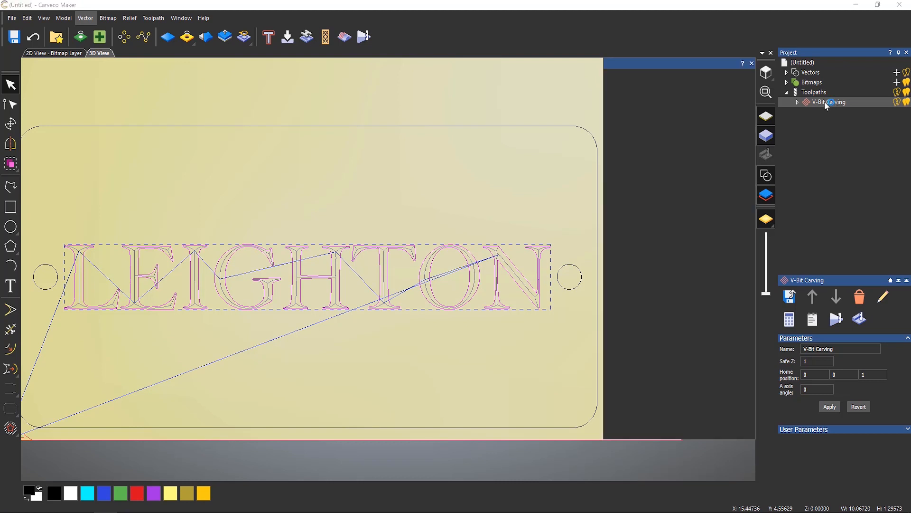
{"action": "scroll", "coordinate": [744, 389], "scroll_direction": "down", "scroll_amount": 1}
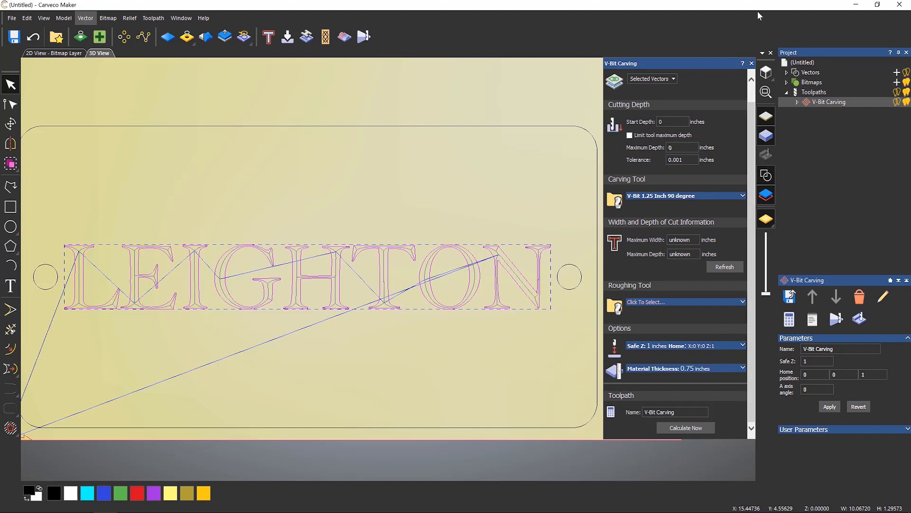
{"action": "left_click", "coordinate": [752, 64]}
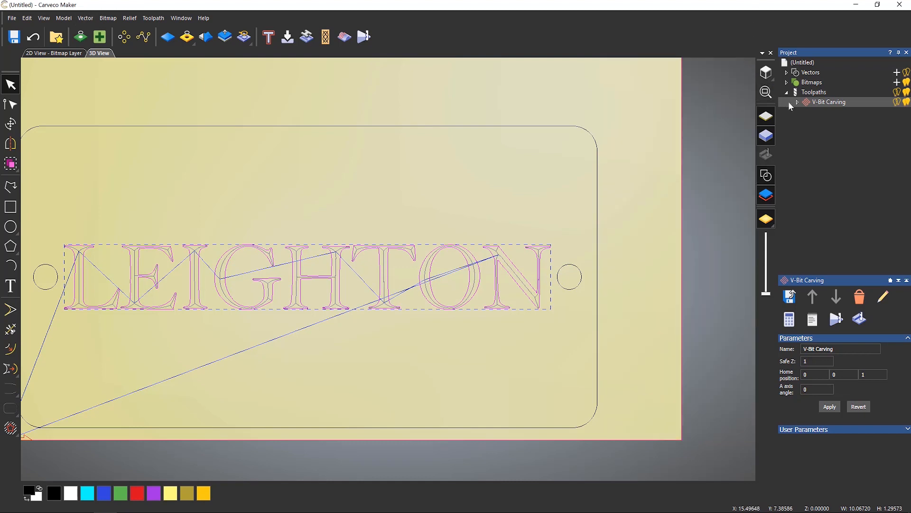
Rename the V-bit carving toolpath to the plaque's name followed by "Carving".
{"action": "right_click", "coordinate": [815, 102]}
{"action": "left_click", "coordinate": [837, 259]}
{"action": "type", "text": "Leighton Carving"}
{"action": "key", "text": "Return"}
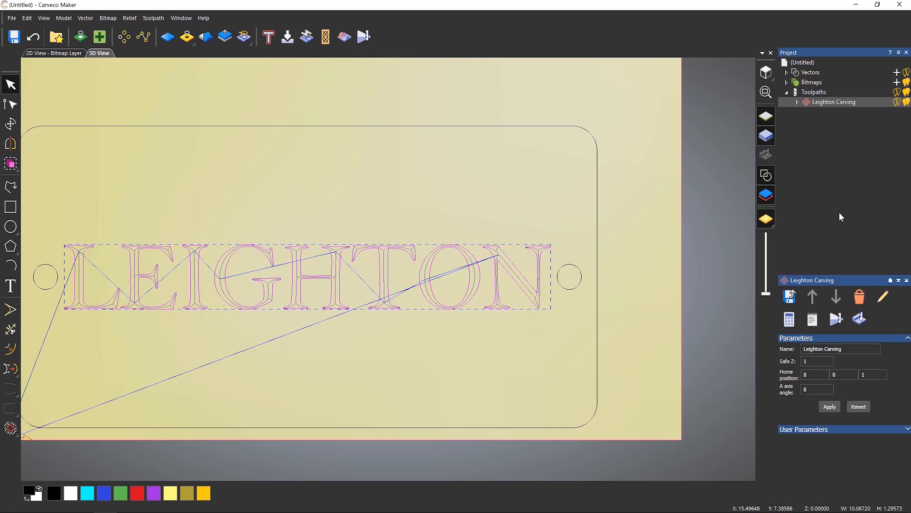
Deselect the lettering and examine the carving toolpath's rapid moves and cutting depth in an angled 3D view, close up on the letters L and E.
{"action": "left_click", "coordinate": [458, 195]}
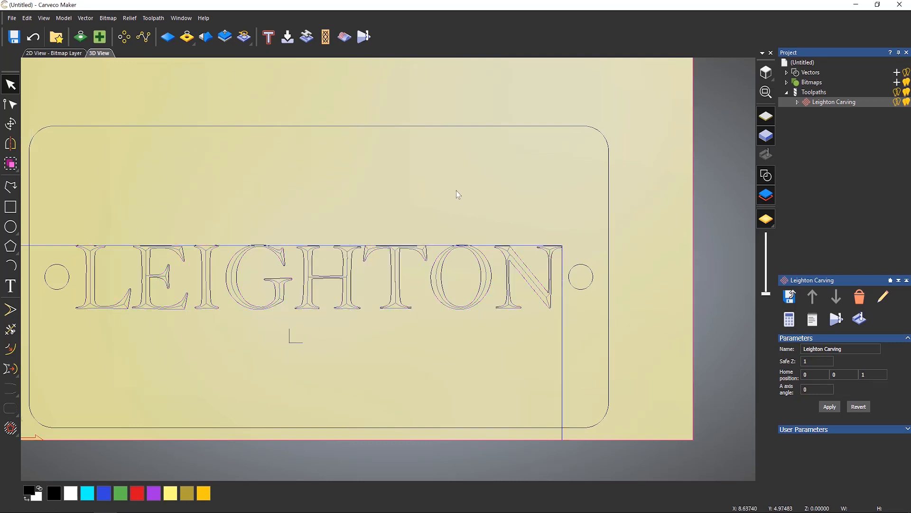
{"action": "middle_click_drag", "start_coordinate": [457, 191], "coordinate": [517, 180]}
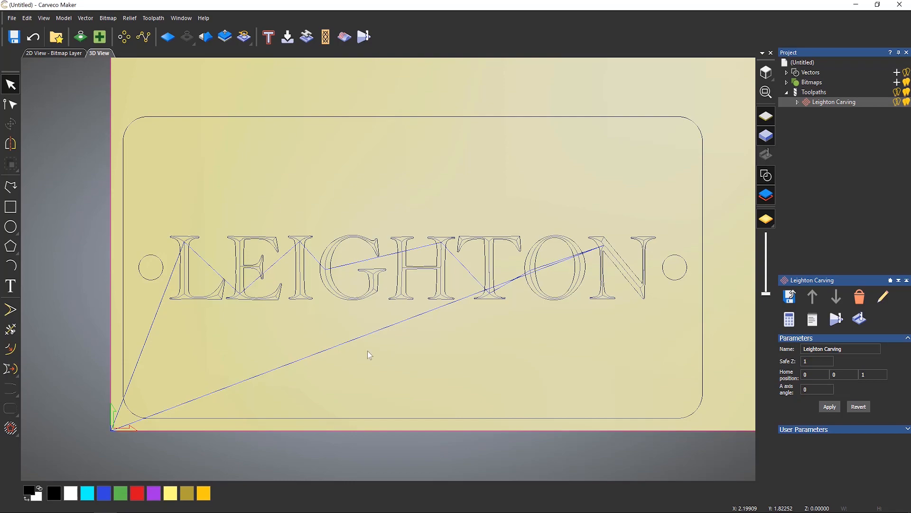
{"action": "mouse_move", "coordinate": [432, 369]}
{"action": "left_mouse_down"}
{"action": "mouse_move", "coordinate": [549, 278]}
{"action": "mouse_move", "coordinate": [591, 211]}
{"action": "mouse_move", "coordinate": [535, 209]}
{"action": "mouse_move", "coordinate": [521, 223]}
{"action": "mouse_move", "coordinate": [520, 192]}
{"action": "mouse_move", "coordinate": [517, 215]}
{"action": "left_mouse_up"}
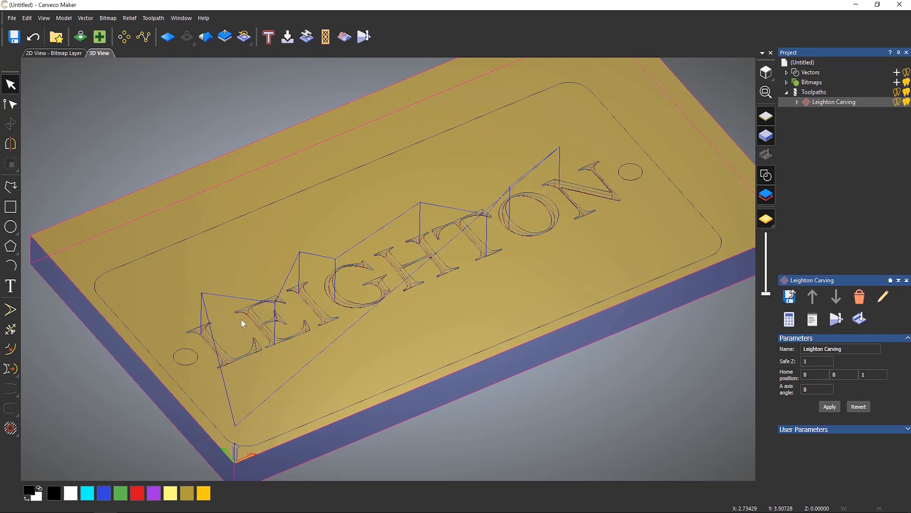
{"action": "scroll", "coordinate": [213, 339], "scroll_direction": "up", "scroll_amount": 8}
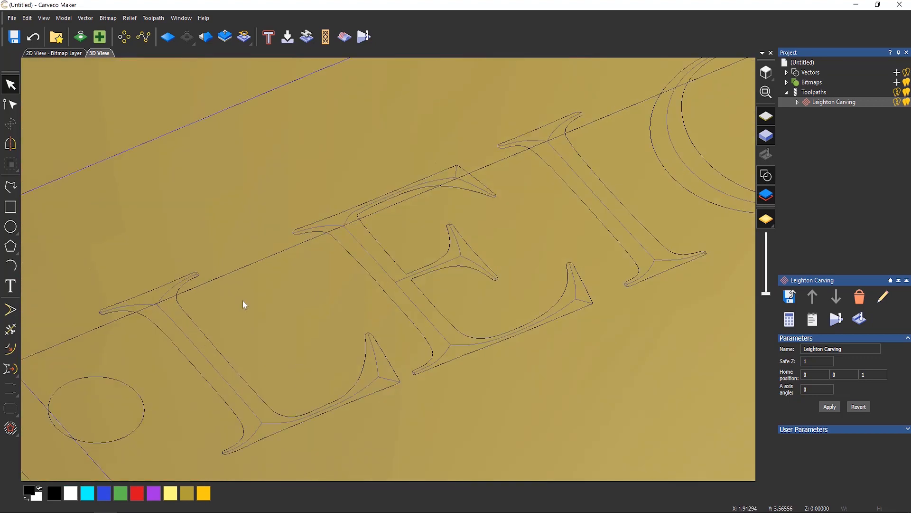
{"action": "scroll", "coordinate": [307, 252], "scroll_direction": "down", "scroll_amount": 3}
{"action": "scroll", "coordinate": [317, 270], "scroll_direction": "up", "scroll_amount": 6}
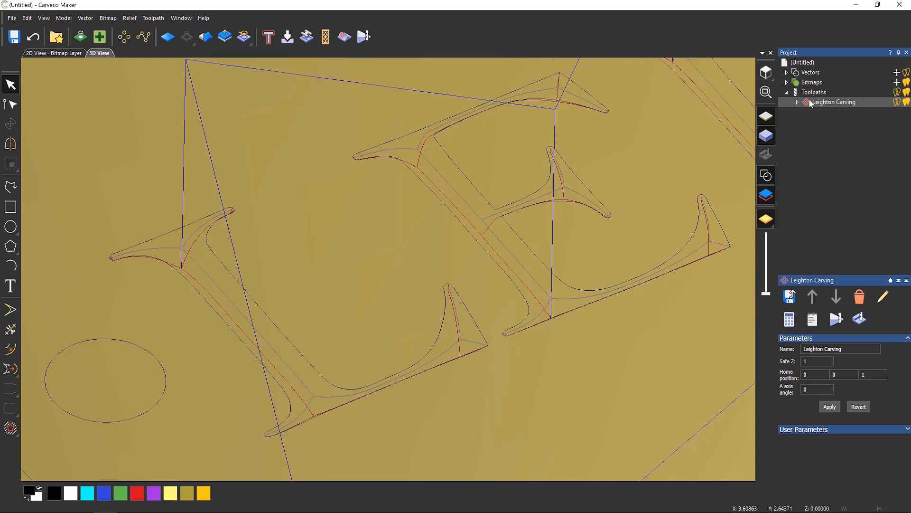
Turn off both the 2D and the 3D visibility of the lettering's carving toolpath.
{"action": "left_click", "coordinate": [897, 103]}
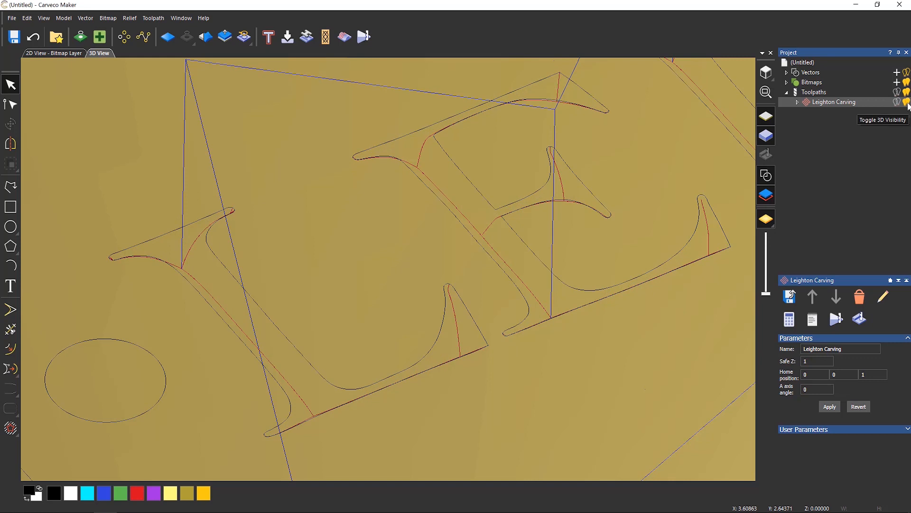
{"action": "left_click", "coordinate": [907, 103]}
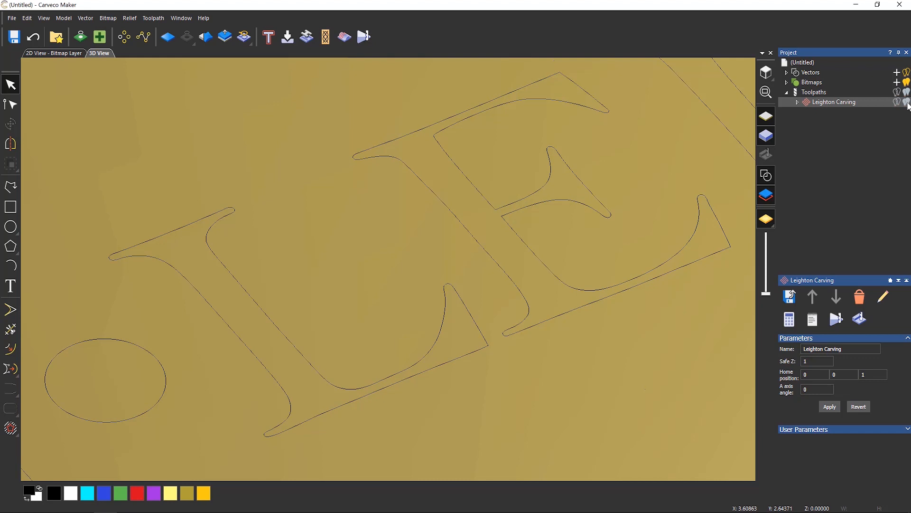
{"action": "left_click", "coordinate": [907, 102]}
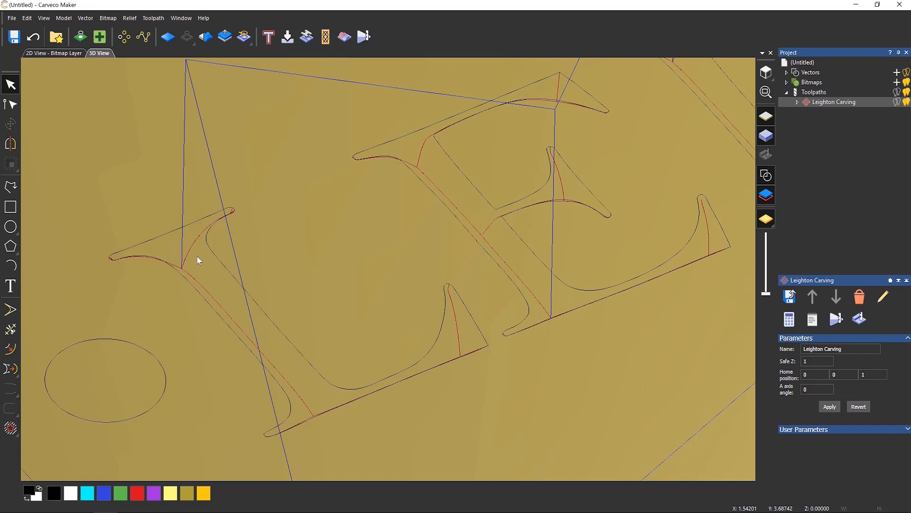
{"action": "scroll", "coordinate": [415, 306], "scroll_direction": "down", "scroll_amount": 7}
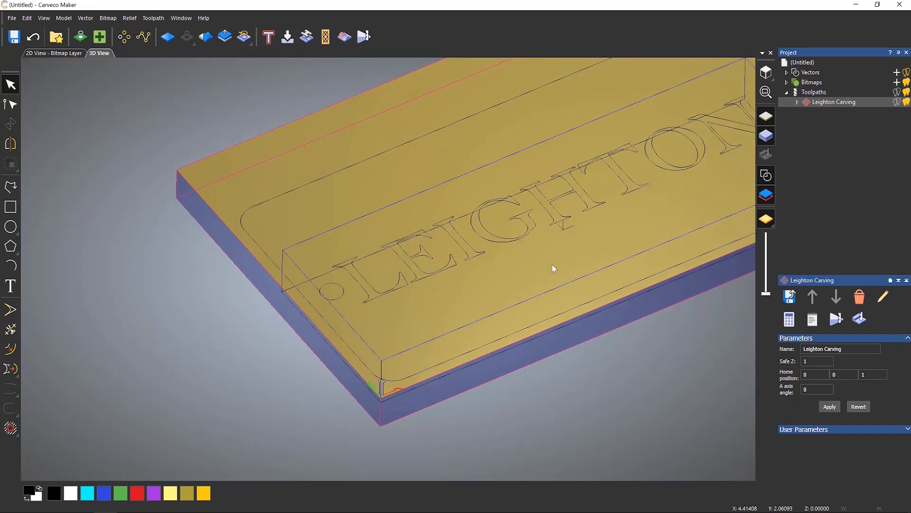
{"action": "middle_click_drag", "start_coordinate": [551, 285], "coordinate": [526, 309]}
{"action": "left_click_drag", "start_coordinate": [526, 312], "coordinate": [442, 336]}
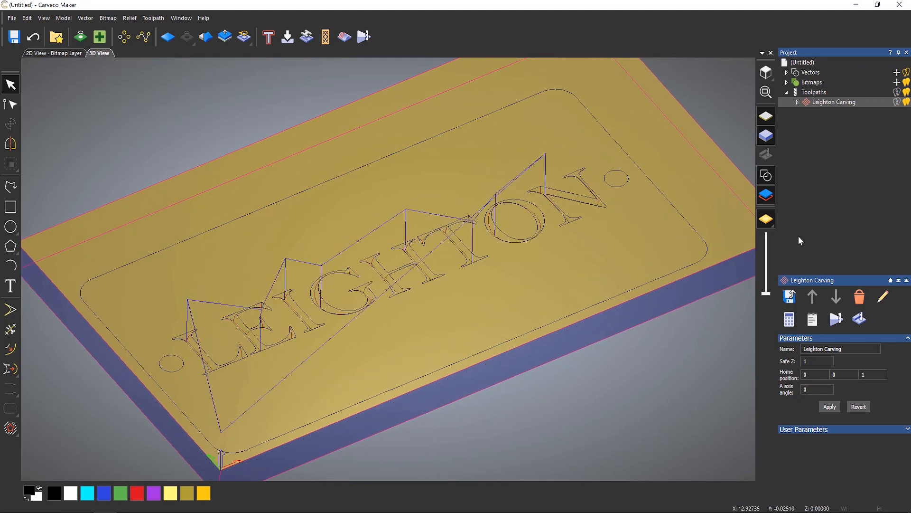
{"action": "left_click", "coordinate": [906, 102]}
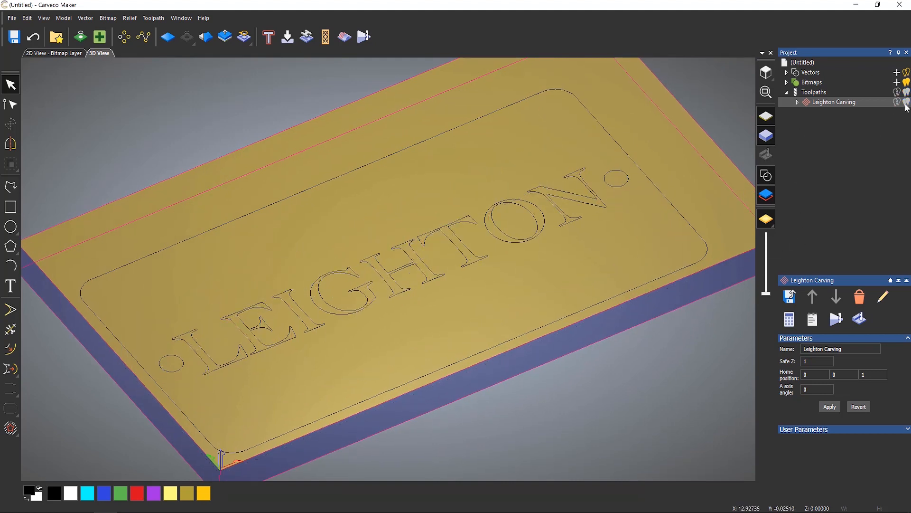
Start a 2D Area Clearance toolpath and select both hole circles at the two ends of the lettering.
{"action": "left_click", "coordinate": [822, 93]}
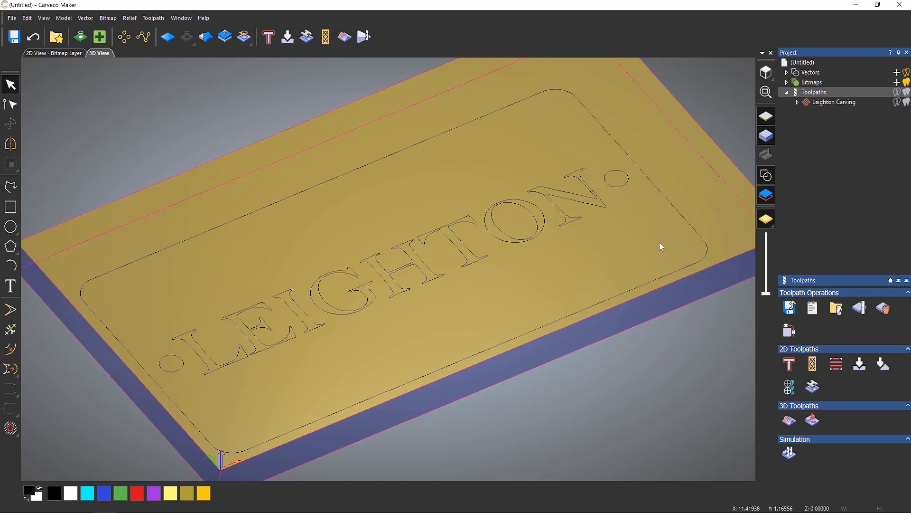
{"action": "left_click", "coordinate": [835, 364]}
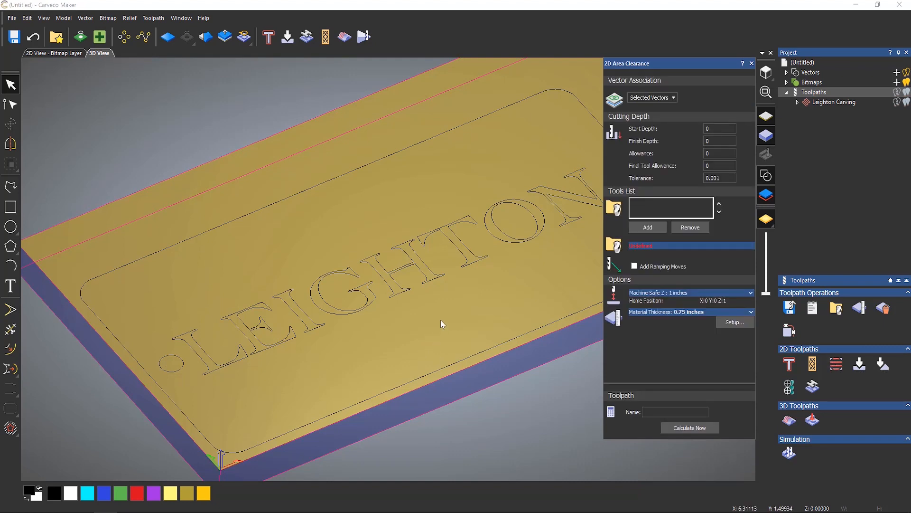
{"action": "left_click_drag", "start_coordinate": [433, 321], "coordinate": [379, 330]}
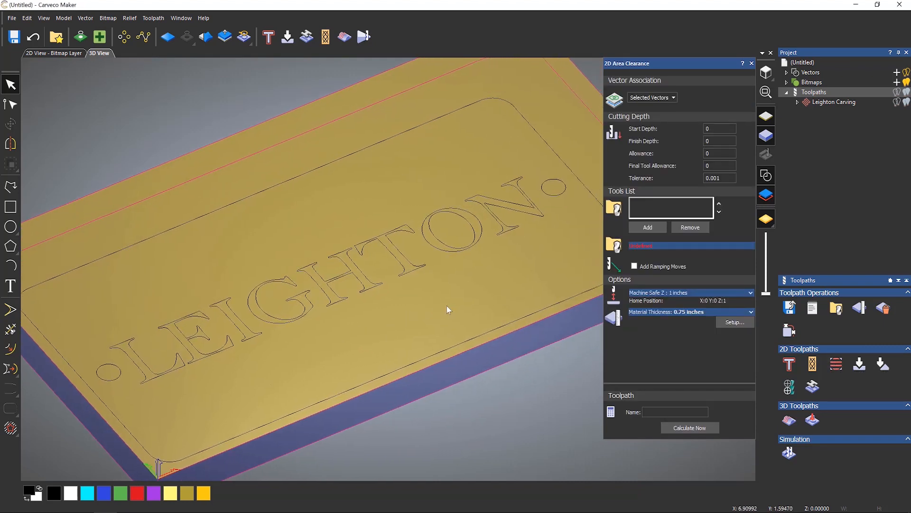
{"action": "left_click", "coordinate": [552, 195]}
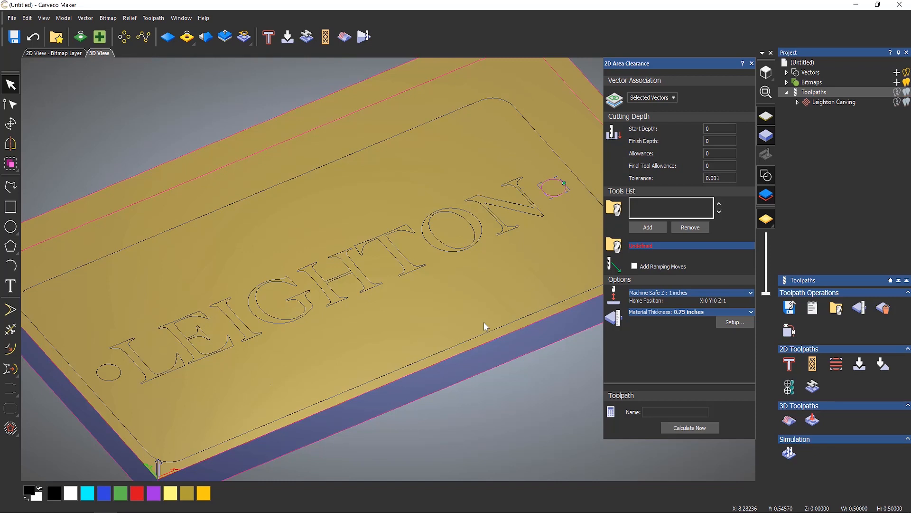
{"action": "left_click", "coordinate": [120, 378], "text": "shift"}
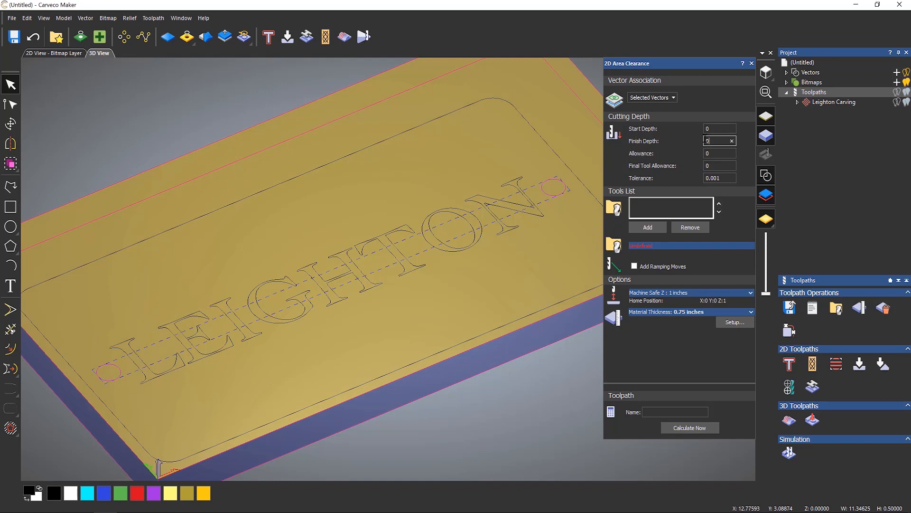
Set the area clearance finish depth to 0.25 inches and add the End Mill 1/4 Inch to its tools.
{"action": "left_click_drag", "start_coordinate": [711, 139], "coordinate": [644, 128]}
{"action": "type", "text": "0.25"}
{"action": "left_click", "coordinate": [654, 229]}
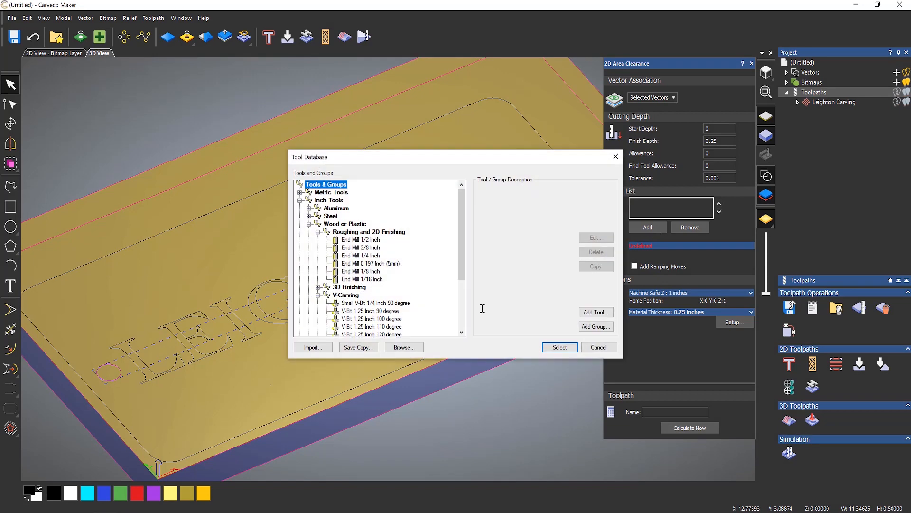
{"action": "left_click", "coordinate": [371, 257]}
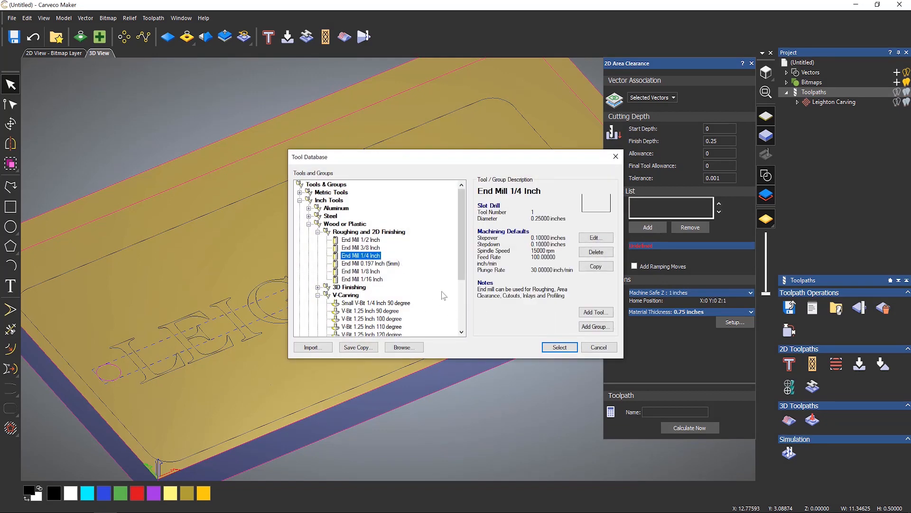
{"action": "left_click", "coordinate": [560, 348]}
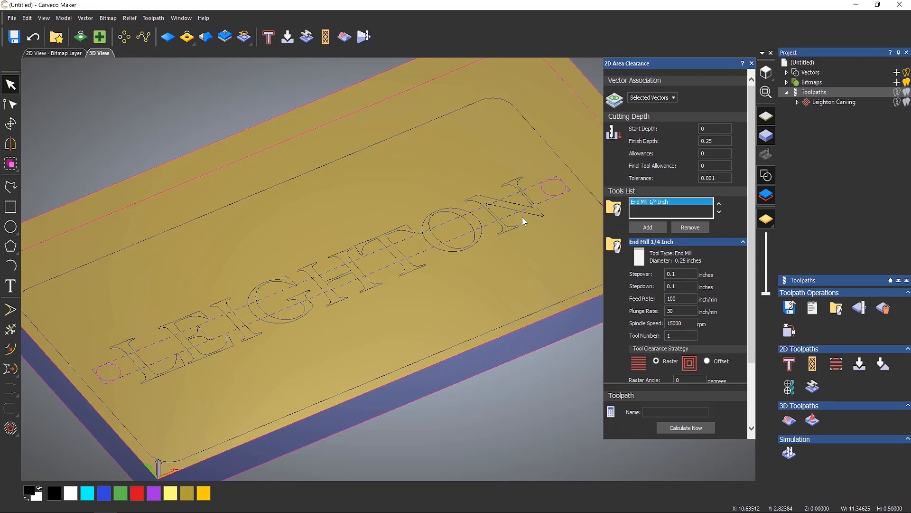
Add the End Mill 1/16 Inch as a second area clearance tool and remove it again.
{"action": "left_click", "coordinate": [649, 229]}
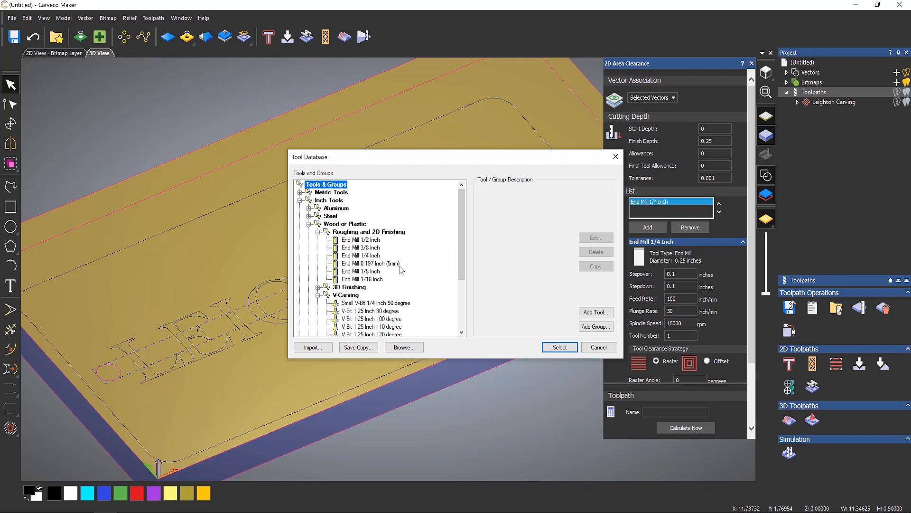
{"action": "left_click", "coordinate": [368, 280]}
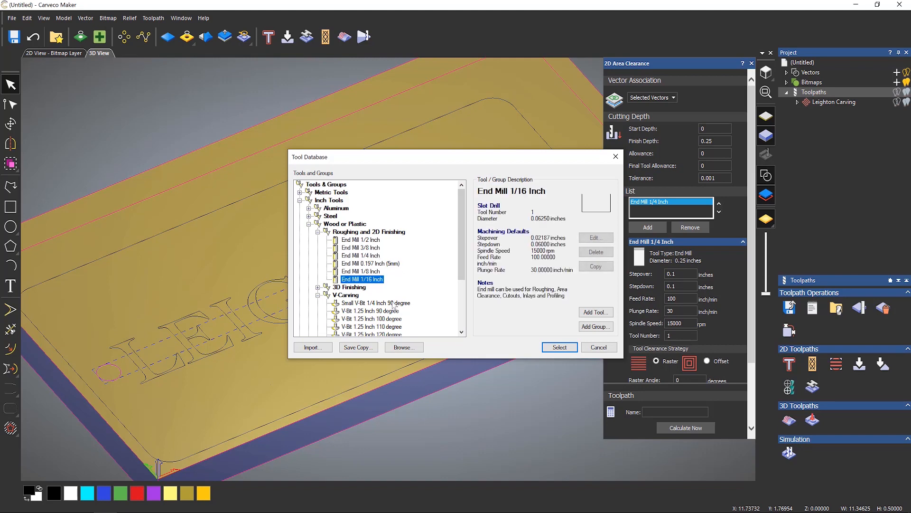
{"action": "left_click", "coordinate": [559, 348]}
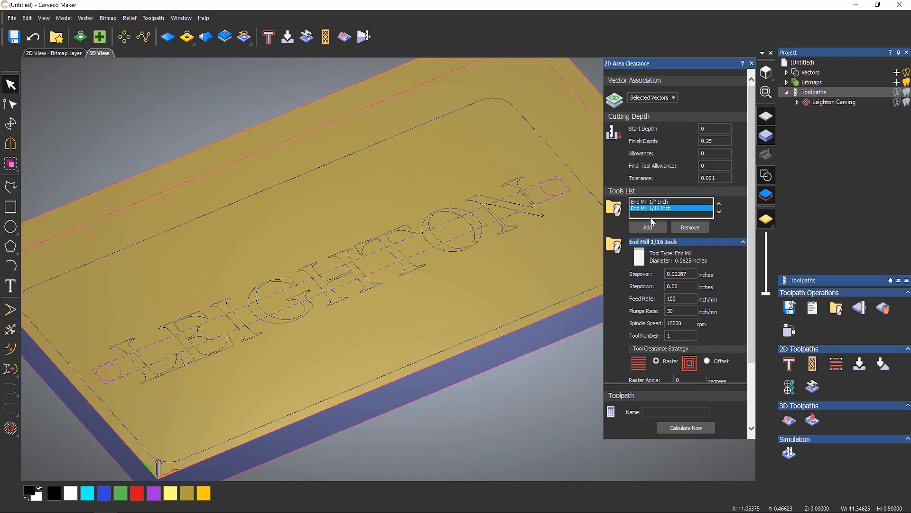
{"action": "left_click", "coordinate": [680, 228]}
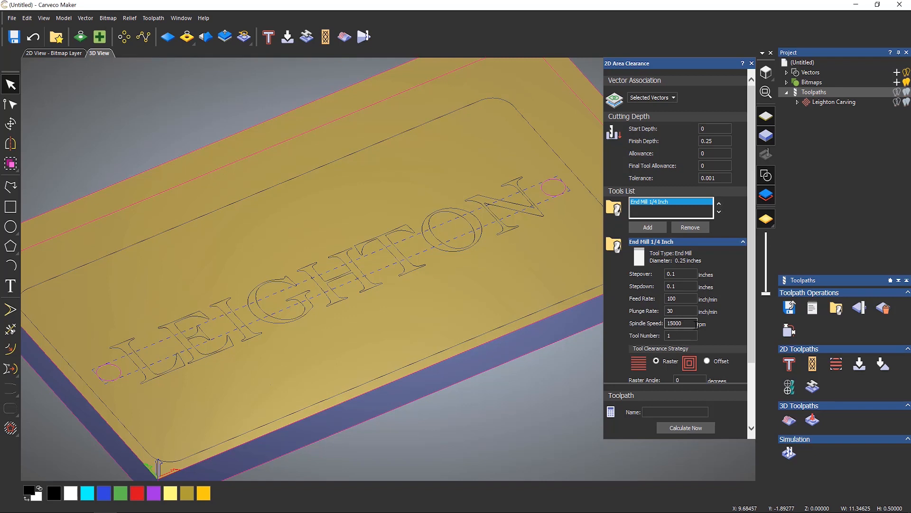
Set the 1/4 inch end mill's spindle speed to 18000 rpm and calculate the area clearance toolpath.
{"action": "double_click", "coordinate": [688, 324]}
{"action": "type", "text": "18000"}
{"action": "left_click", "coordinate": [673, 336]}
{"action": "left_click", "coordinate": [677, 333]}
{"action": "left_click_drag", "start_coordinate": [752, 307], "coordinate": [754, 377]}
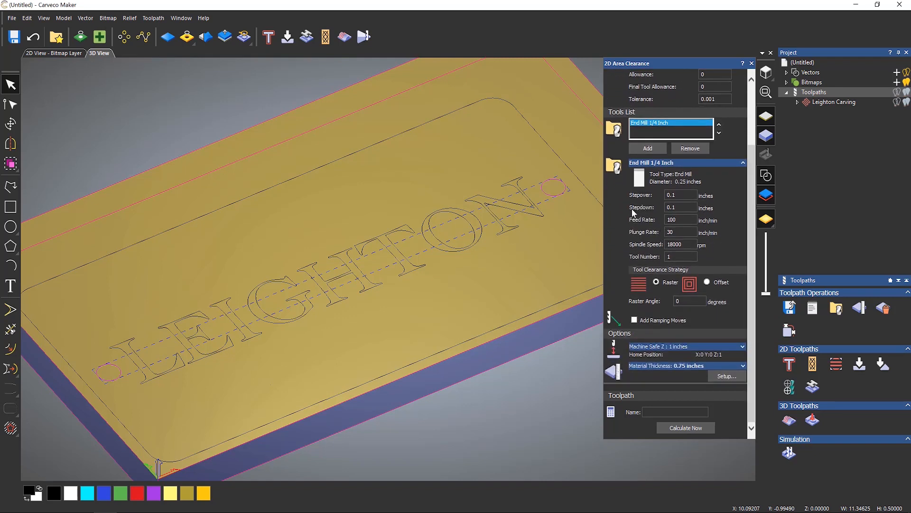
{"action": "left_click", "coordinate": [674, 207]}
{"action": "scroll", "coordinate": [751, 228], "scroll_direction": "up", "scroll_amount": 3}
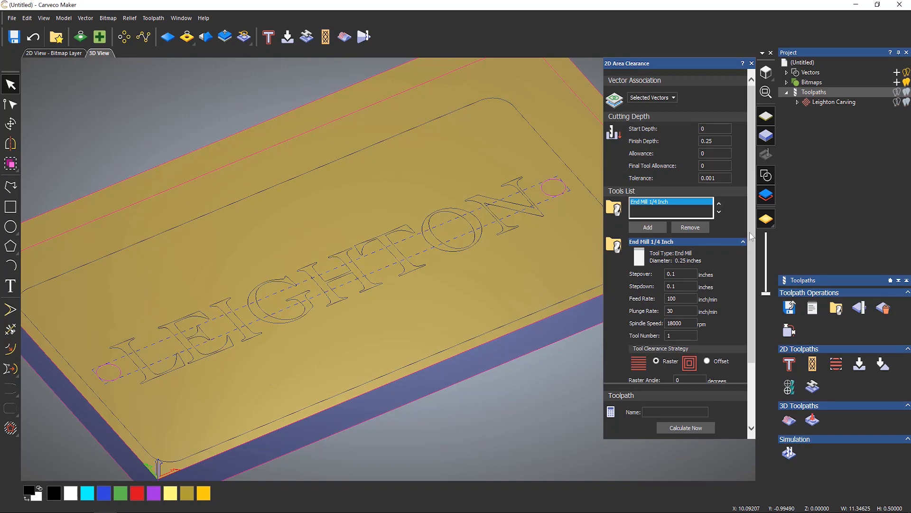
{"action": "scroll", "coordinate": [749, 237], "scroll_direction": "down", "scroll_amount": 3}
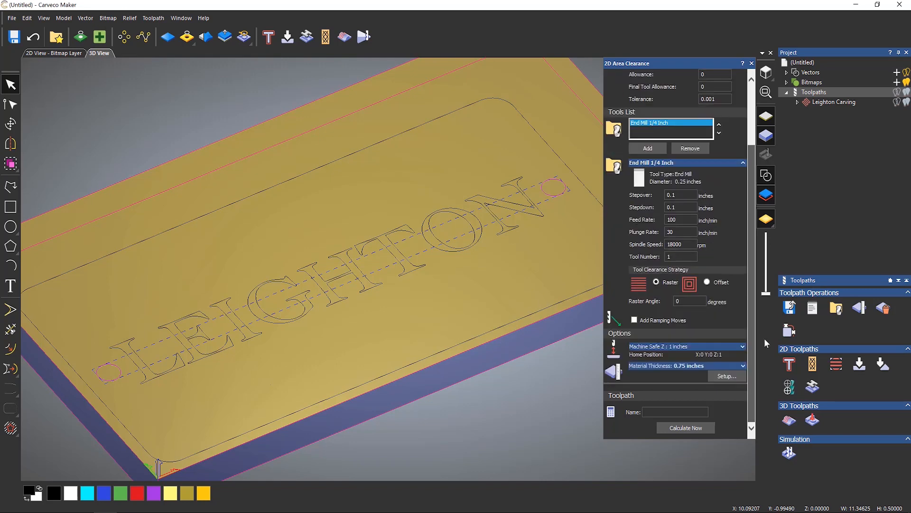
{"action": "left_click", "coordinate": [686, 428]}
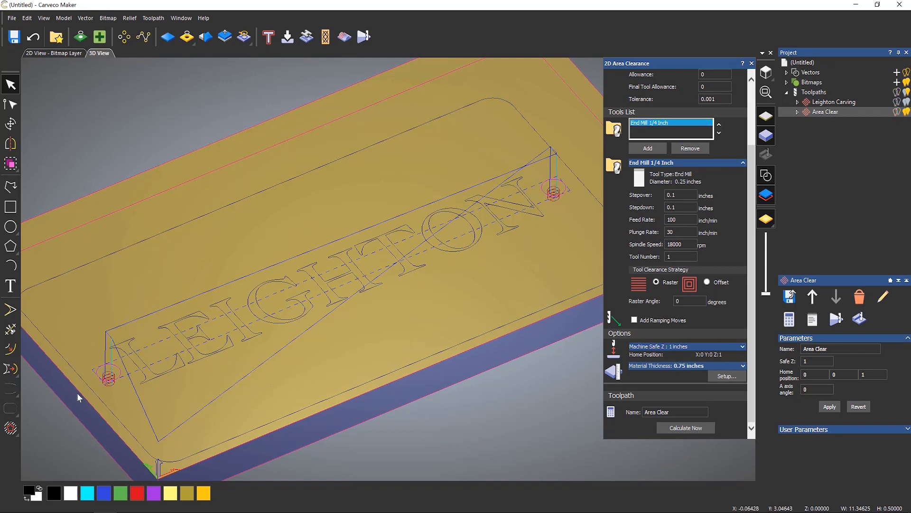
Inspect the hole's cutting passes, set the end mill's stepdown to 0.125 inches and recalculate the area clearance.
{"action": "scroll", "coordinate": [77, 392], "scroll_direction": "up", "scroll_amount": 5}
{"action": "left_click_drag", "start_coordinate": [189, 384], "coordinate": [307, 283]}
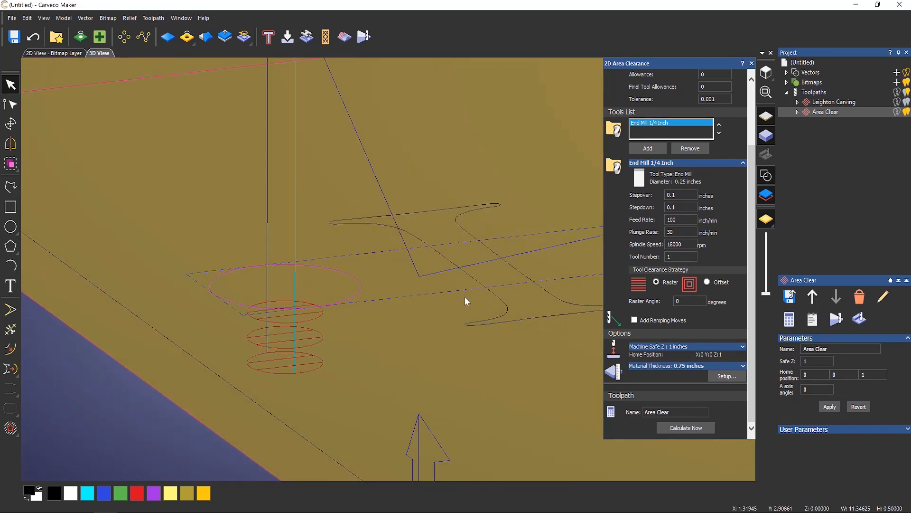
{"action": "left_click_drag", "start_coordinate": [465, 297], "coordinate": [453, 280]}
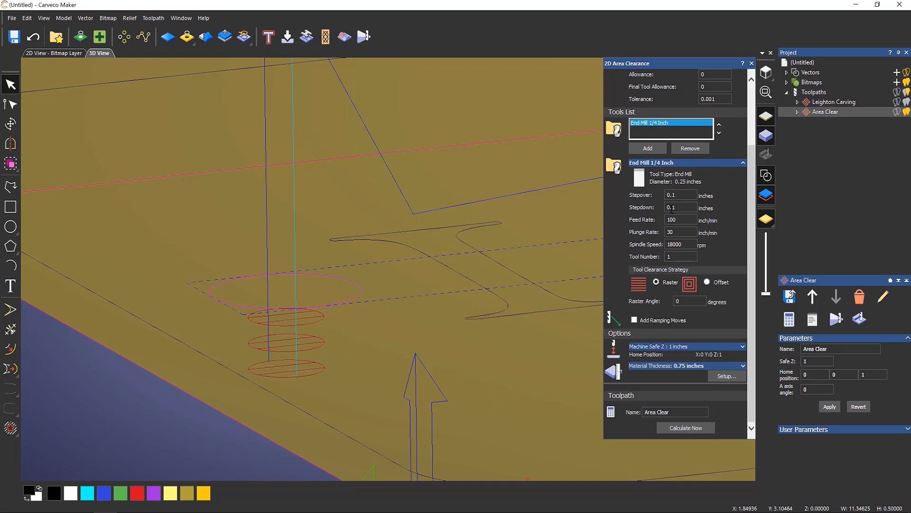
{"action": "left_click", "coordinate": [678, 207]}
{"action": "type", "text": "0.125"}
{"action": "left_click", "coordinate": [682, 430]}
Examine the hole's raster passes from above, change the tool clearance strategy to Offset and recalculate the toolpath.
{"action": "left_click", "coordinate": [765, 73]}
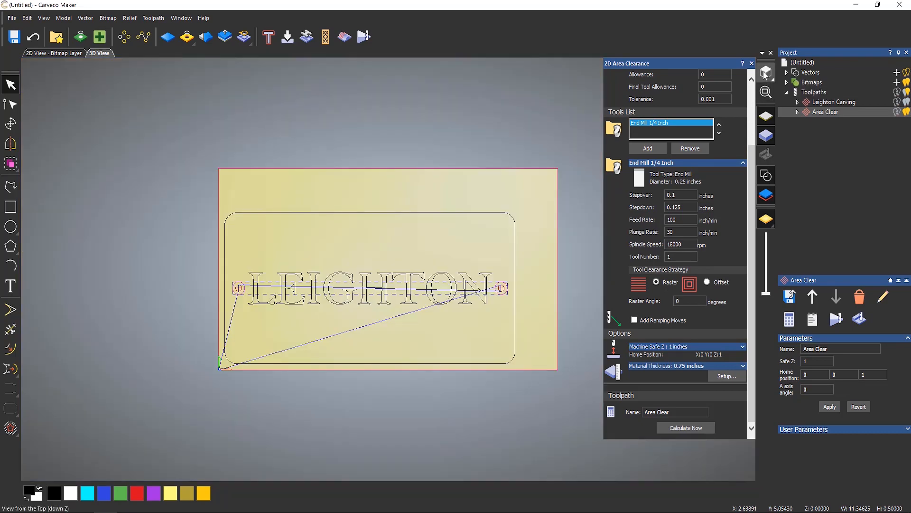
{"action": "scroll", "coordinate": [208, 285], "scroll_direction": "up", "scroll_amount": 2}
{"action": "scroll", "coordinate": [208, 283], "scroll_direction": "up", "scroll_amount": 1}
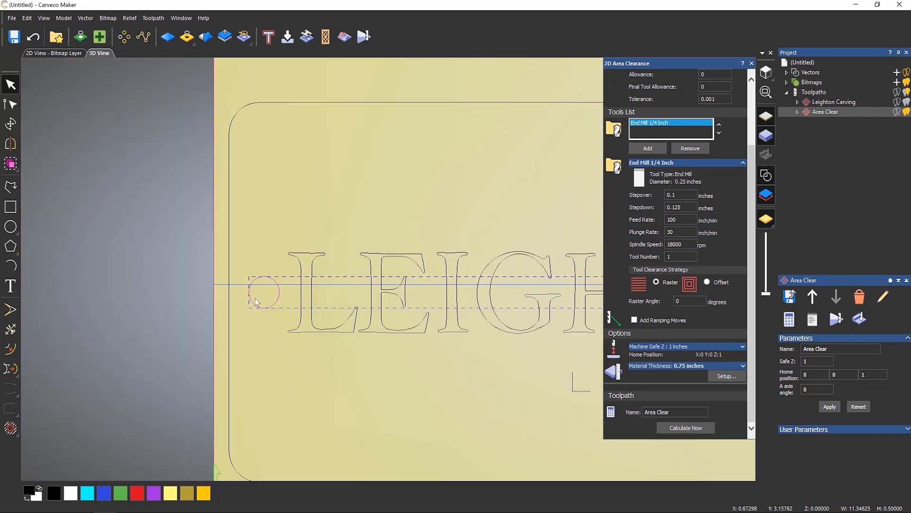
{"action": "scroll", "coordinate": [285, 300], "scroll_direction": "up", "scroll_amount": 3}
{"action": "scroll", "coordinate": [283, 272], "scroll_direction": "up", "scroll_amount": 1}
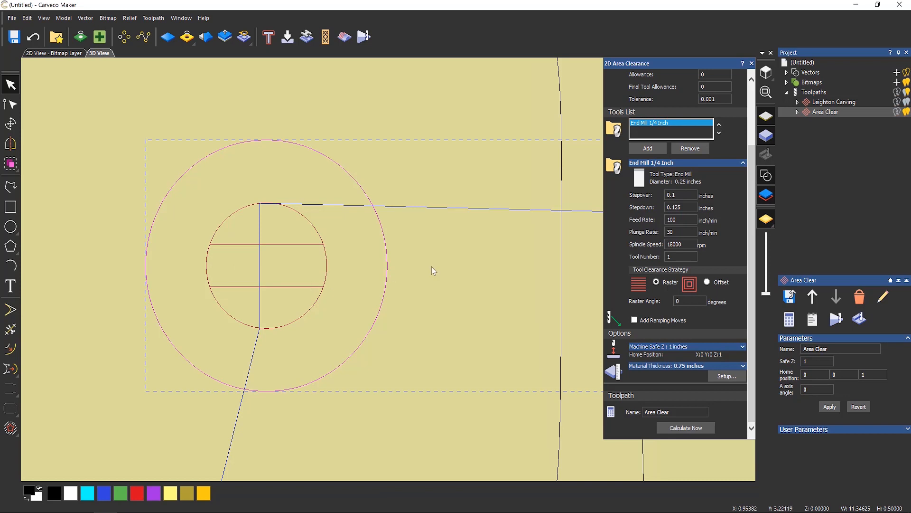
{"action": "left_click", "coordinate": [707, 282]}
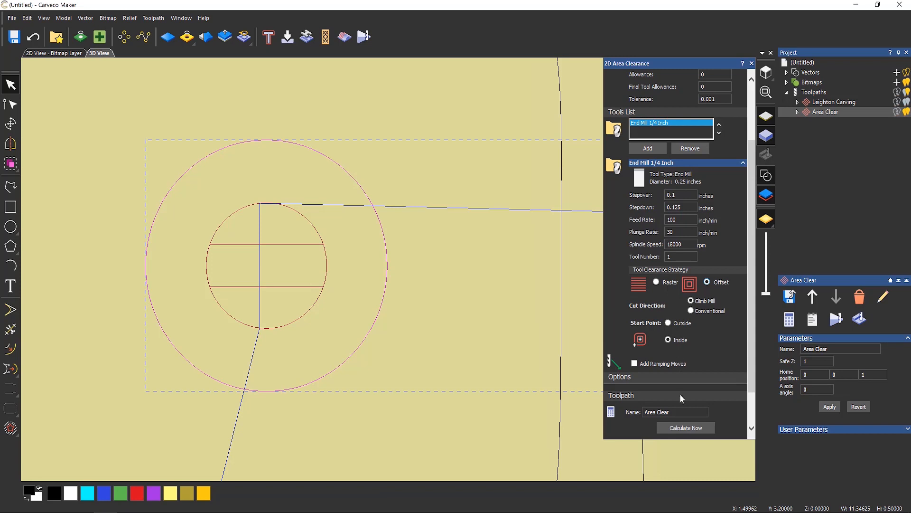
{"action": "left_click", "coordinate": [684, 429]}
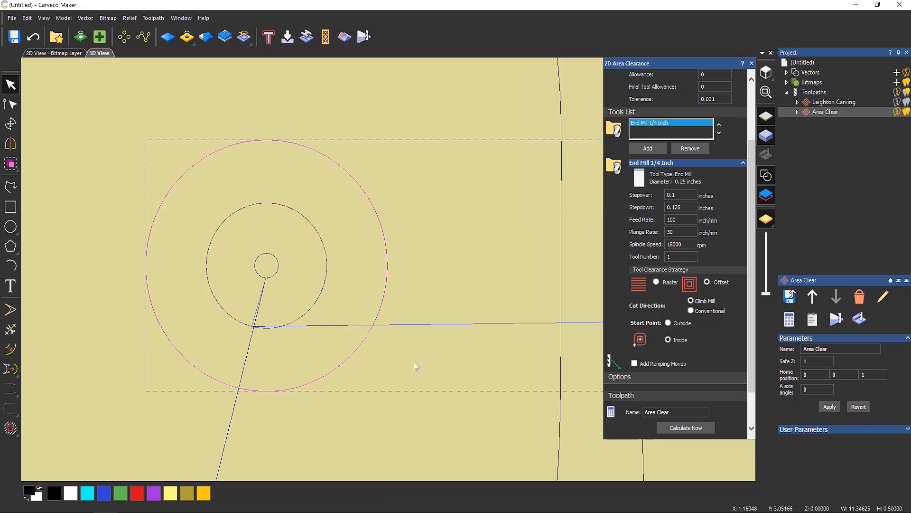
Turn off the area clearance toolpath's 2D visibility and examine the hole's offset passes in an angled 3D view.
{"action": "left_click", "coordinate": [897, 113]}
{"action": "mouse_move", "coordinate": [431, 305]}
{"action": "left_mouse_down"}
{"action": "mouse_move", "coordinate": [456, 146]}
{"action": "mouse_move", "coordinate": [409, 167]}
{"action": "mouse_move", "coordinate": [439, 169]}
{"action": "mouse_move", "coordinate": [279, 458]}
{"action": "left_mouse_up"}
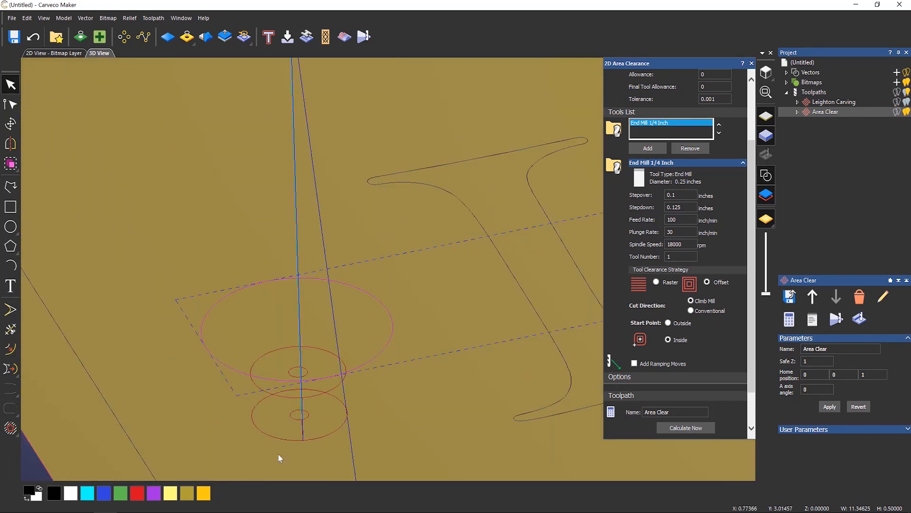
{"action": "left_click_drag", "start_coordinate": [339, 436], "coordinate": [456, 403]}
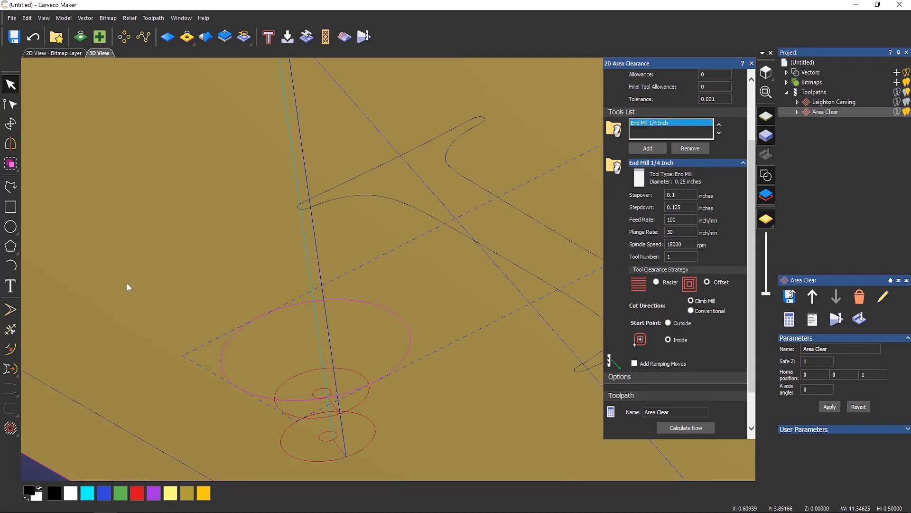
{"action": "left_click_drag", "start_coordinate": [128, 284], "coordinate": [213, 359]}
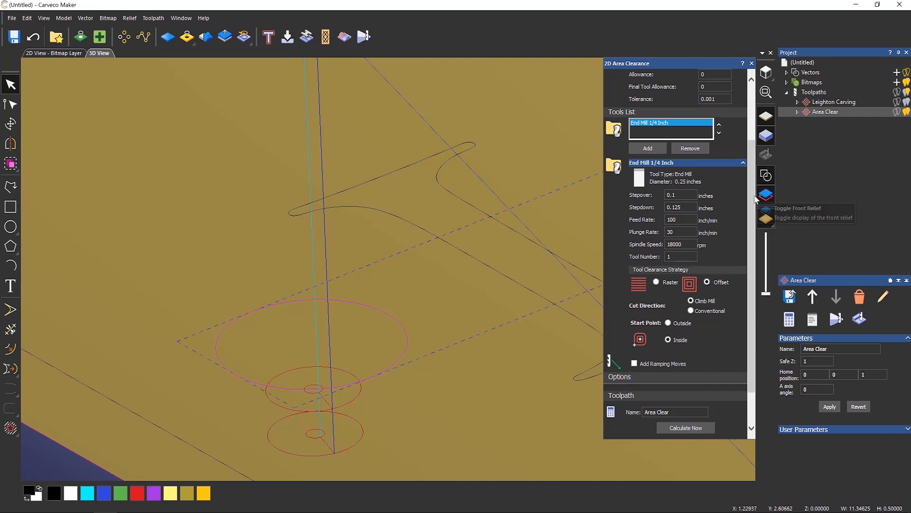
{"action": "left_click_drag", "start_coordinate": [751, 213], "coordinate": [751, 330]}
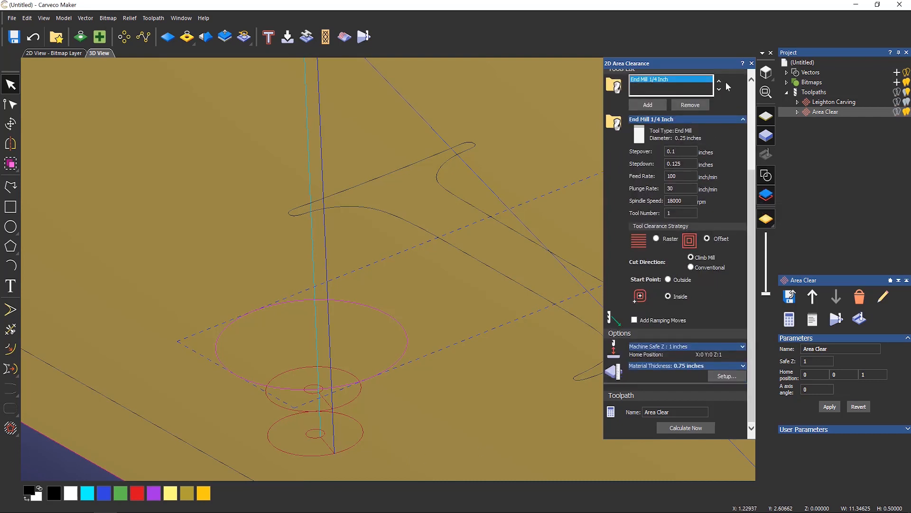
{"action": "left_click", "coordinate": [751, 64]}
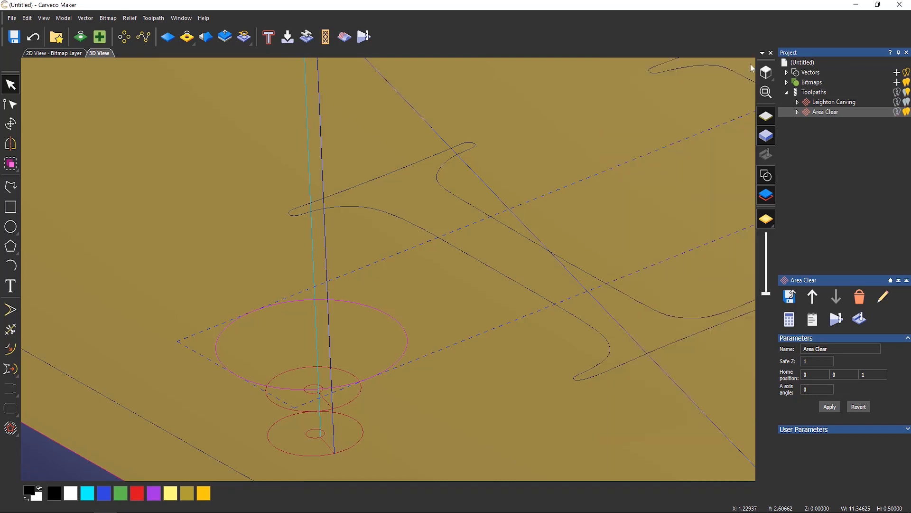
Deselect the hole circles and turn off the 3D visibility of the area clearance toolpath.
{"action": "scroll", "coordinate": [527, 261], "scroll_direction": "down", "scroll_amount": 5}
{"action": "scroll", "coordinate": [539, 257], "scroll_direction": "down", "scroll_amount": 3}
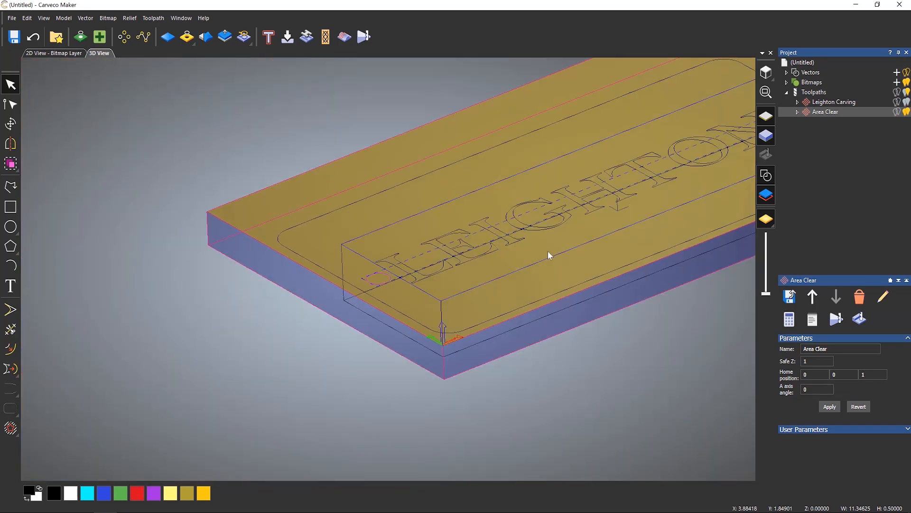
{"action": "middle_click_drag", "start_coordinate": [604, 234], "coordinate": [389, 334]}
{"action": "left_click", "coordinate": [461, 321]}
{"action": "left_click_drag", "start_coordinate": [474, 322], "coordinate": [493, 392]}
{"action": "left_click_drag", "start_coordinate": [506, 308], "coordinate": [508, 297]}
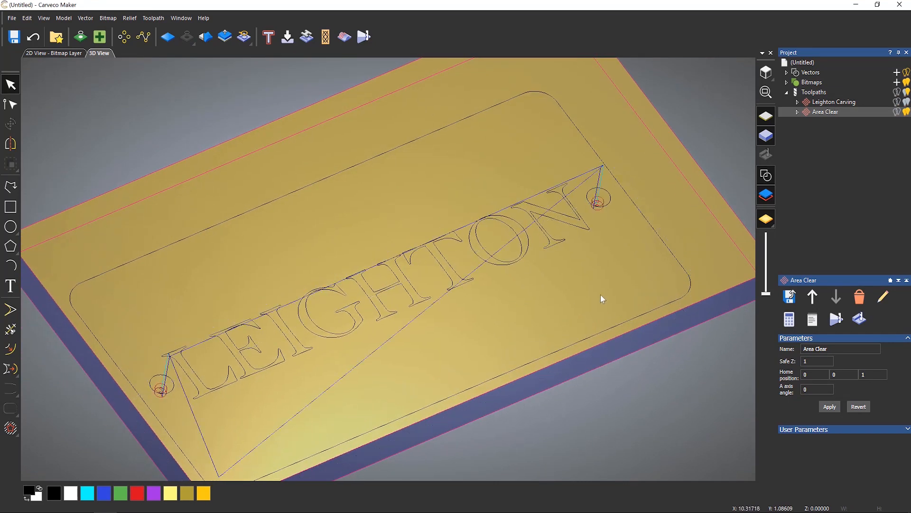
{"action": "left_click_drag", "start_coordinate": [600, 295], "coordinate": [581, 288]}
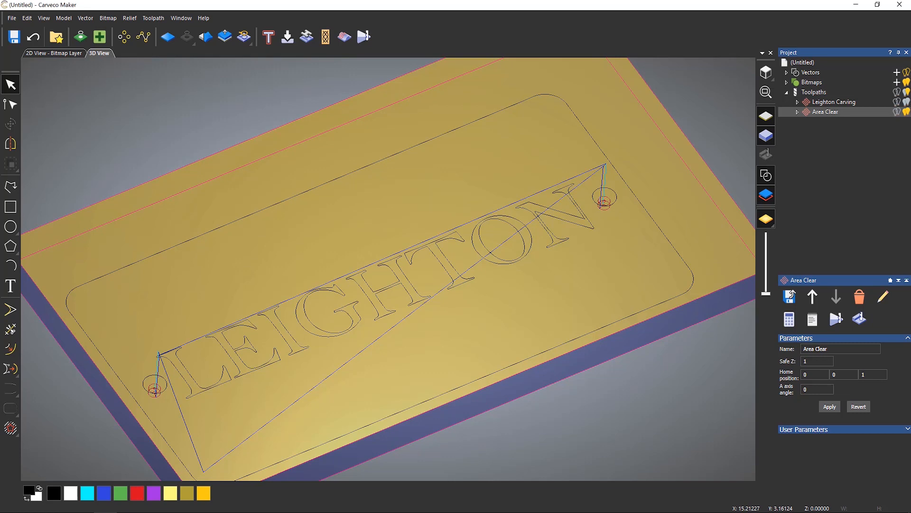
{"action": "left_click", "coordinate": [906, 112]}
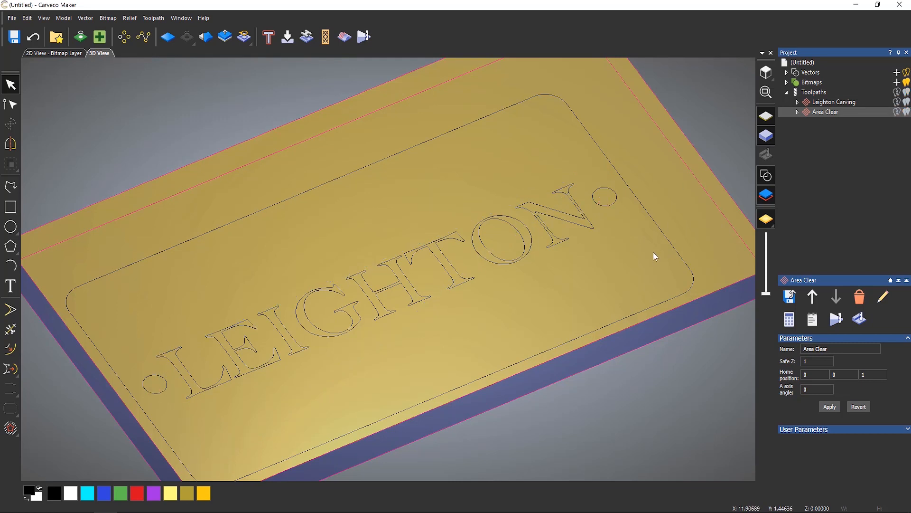
Select both hole circles at the ends of the lettering and start a Drilling toolpath for them.
{"action": "left_click", "coordinate": [612, 206]}
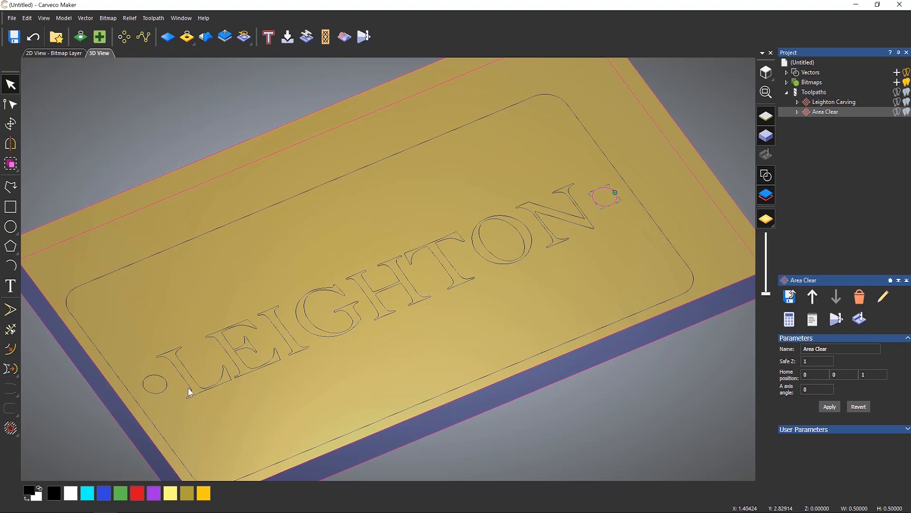
{"action": "left_click", "coordinate": [163, 391], "text": "shift"}
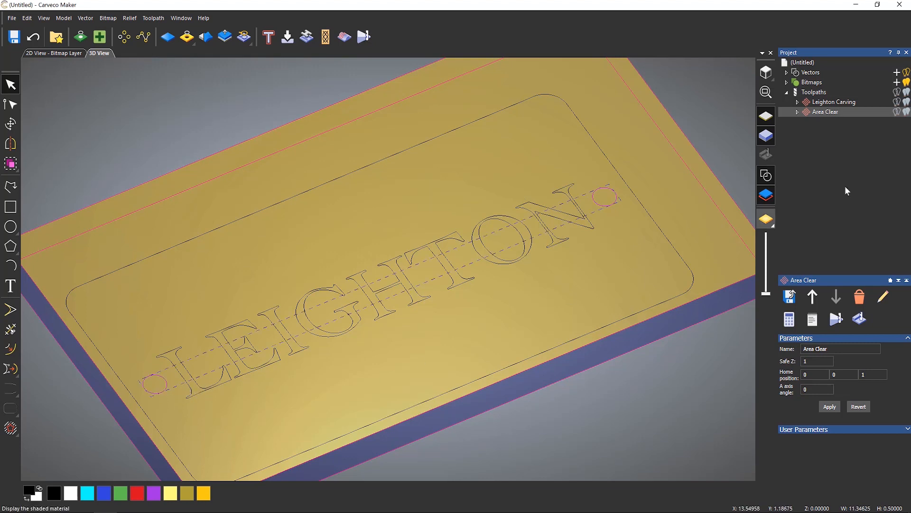
{"action": "left_click", "coordinate": [816, 92]}
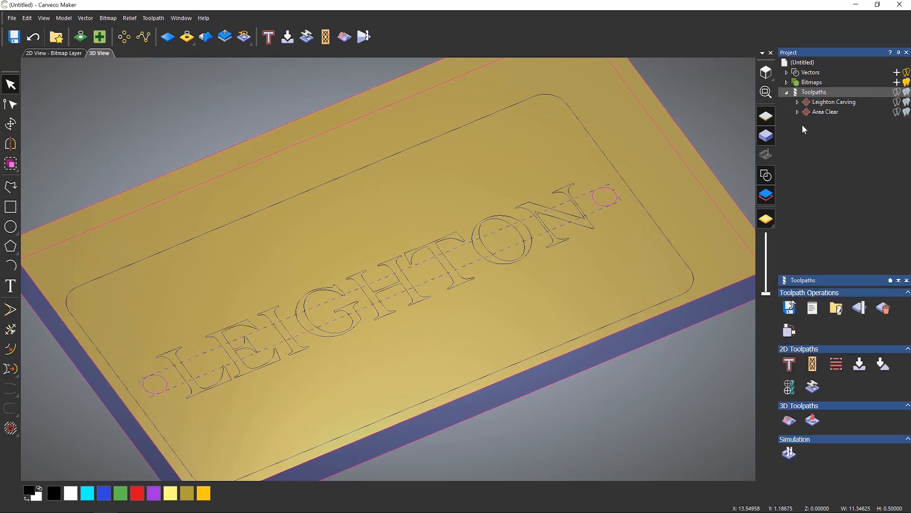
{"action": "left_click", "coordinate": [794, 390]}
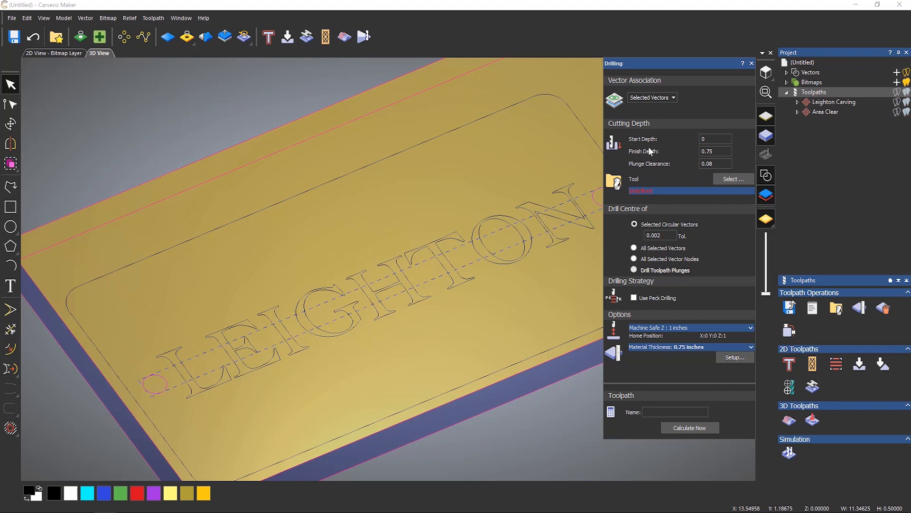
Assign the End Mill 1/4 Inch to the drilling toolpath, calculate it and close its settings.
{"action": "left_click", "coordinate": [731, 180]}
{"action": "left_click", "coordinate": [362, 257]}
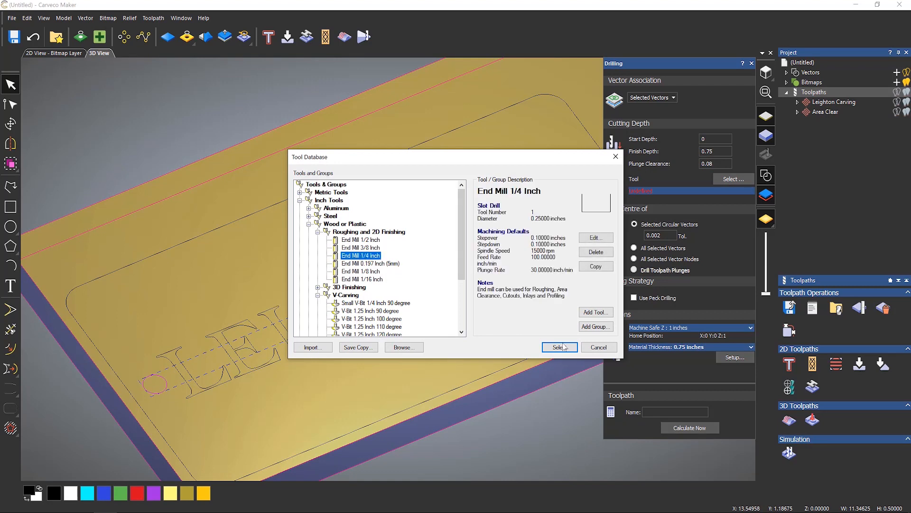
{"action": "left_click", "coordinate": [560, 347]}
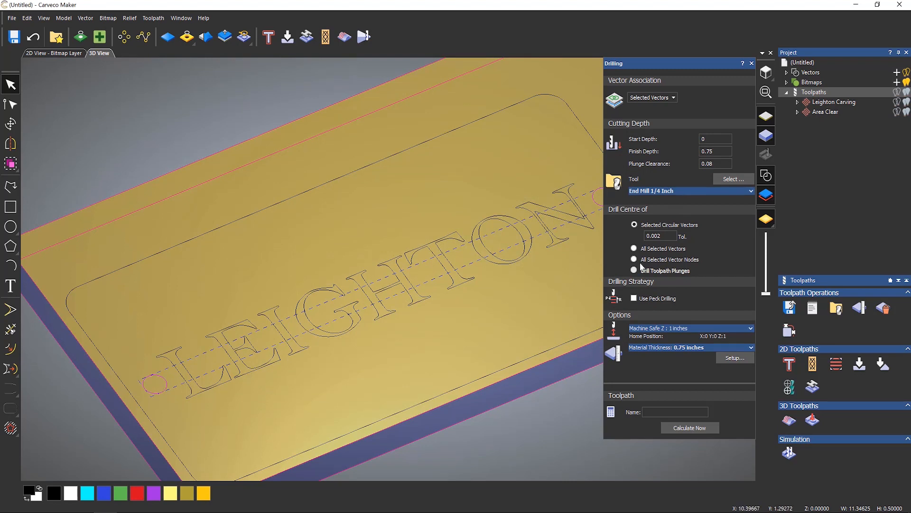
{"action": "left_click", "coordinate": [692, 428]}
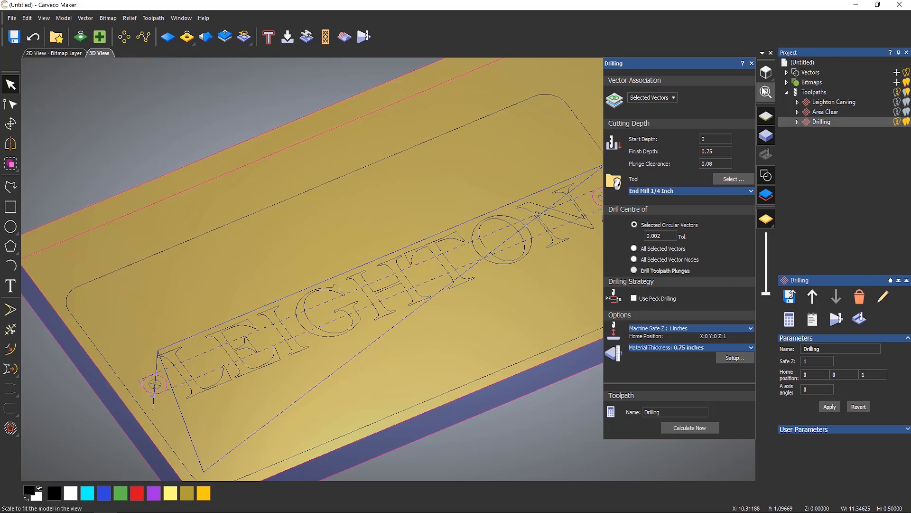
{"action": "left_click", "coordinate": [752, 63]}
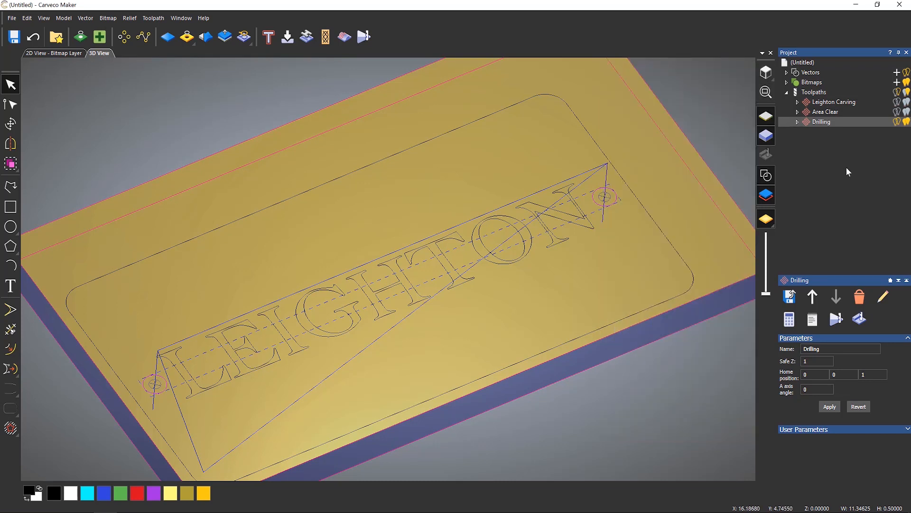
Select the rounded rectangle border around the lettering and start a Profiling toolpath for it.
{"action": "left_click", "coordinate": [814, 92]}
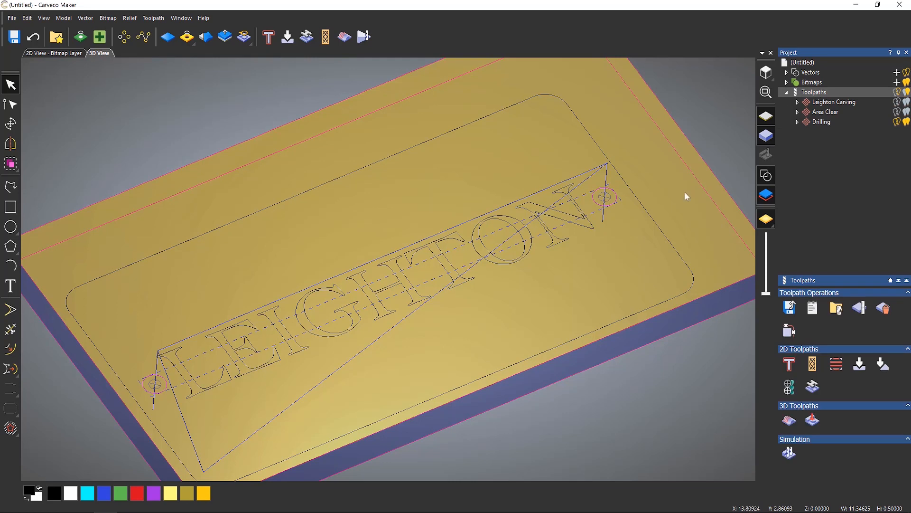
{"action": "left_click", "coordinate": [658, 229]}
{"action": "scroll", "coordinate": [546, 228], "scroll_direction": "down", "scroll_amount": 2}
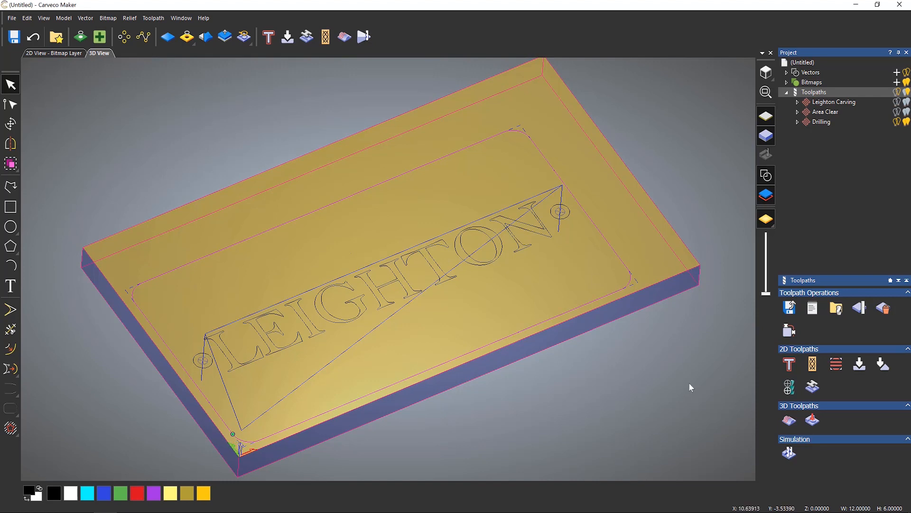
{"action": "left_click", "coordinate": [790, 365]}
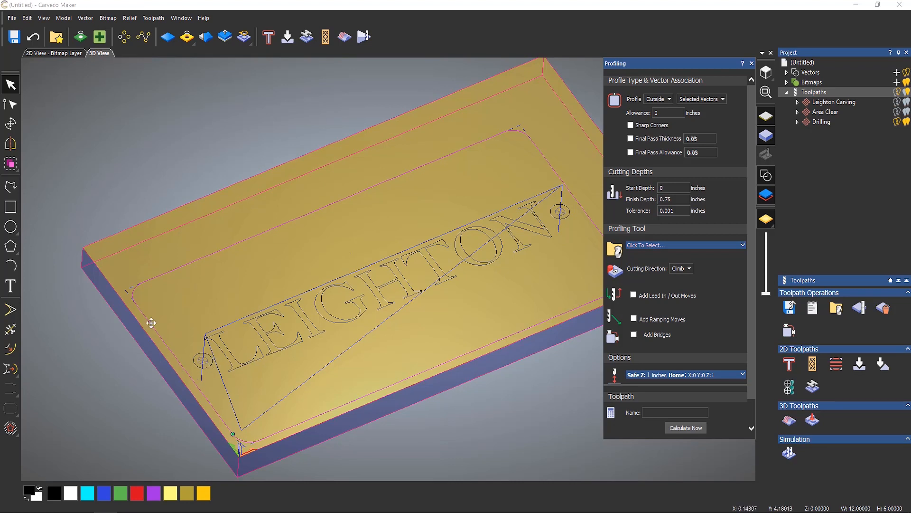
Set the profile type to Along and assign the End Mill 1/4 Inch as the profiling tool.
{"action": "left_click", "coordinate": [657, 100]}
{"action": "left_click", "coordinate": [658, 132]}
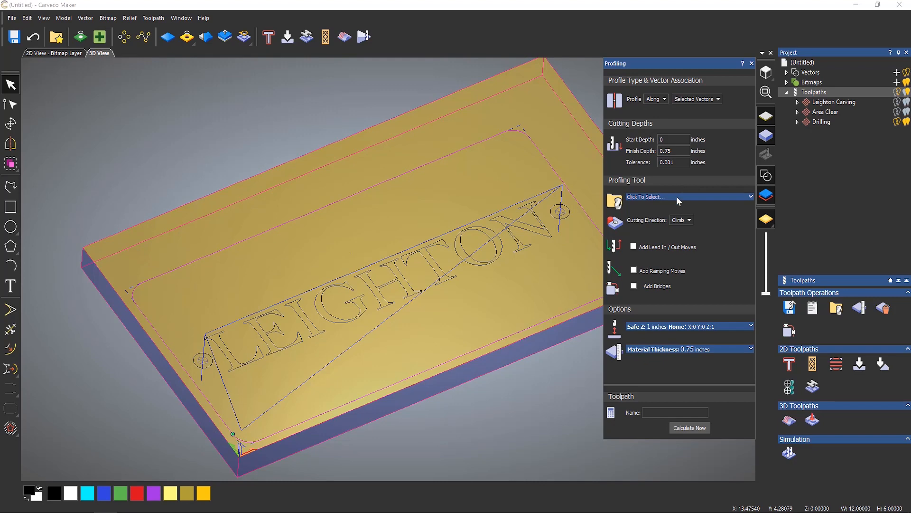
{"action": "left_click", "coordinate": [676, 197]}
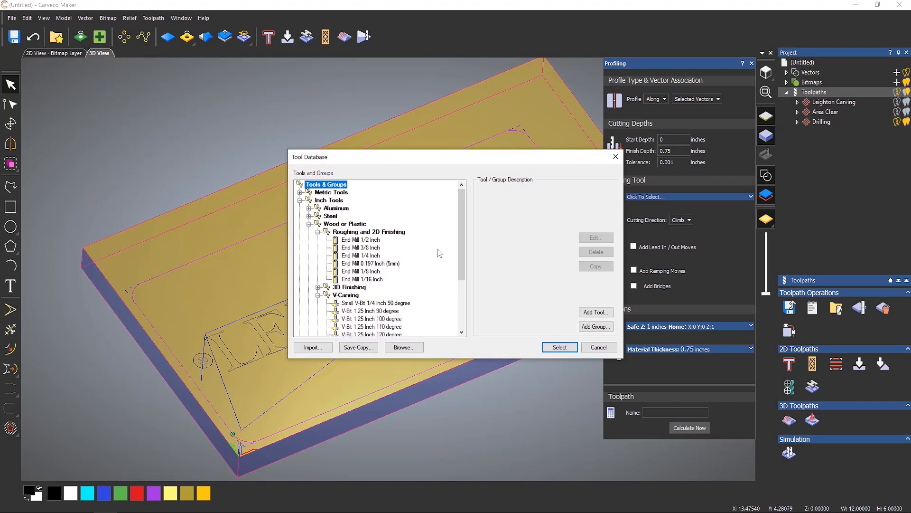
{"action": "left_click", "coordinate": [365, 255]}
{"action": "left_click", "coordinate": [559, 347]}
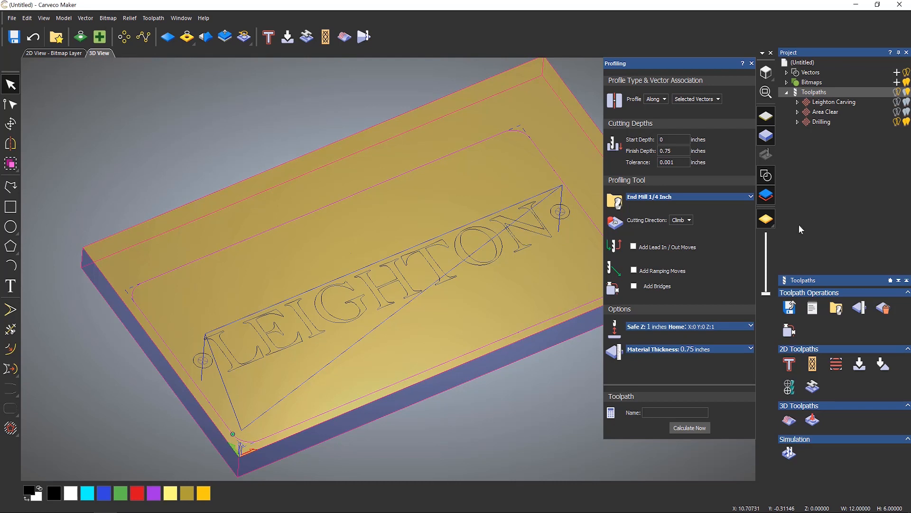
Switch the profile type to Inside and set the end mill's stepdown to 0.25 inches.
{"action": "left_click", "coordinate": [660, 99]}
{"action": "left_click", "coordinate": [658, 122]}
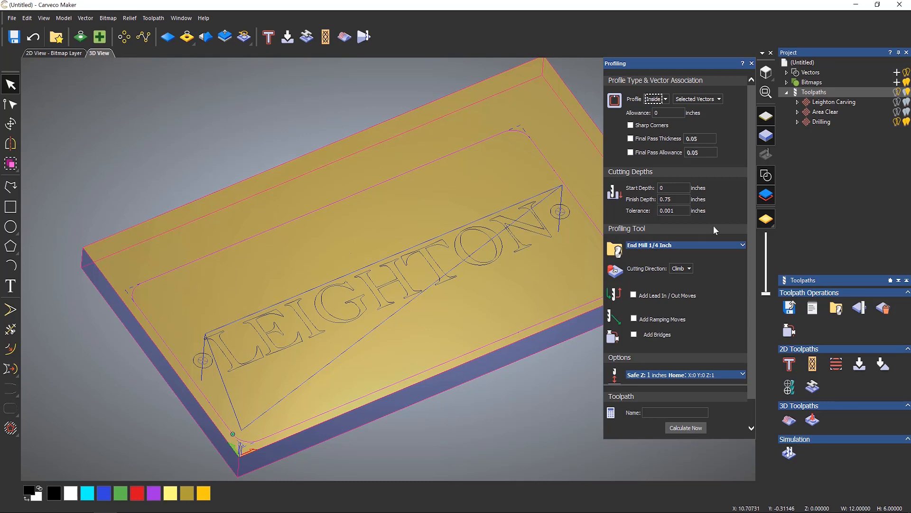
{"action": "left_click", "coordinate": [693, 245]}
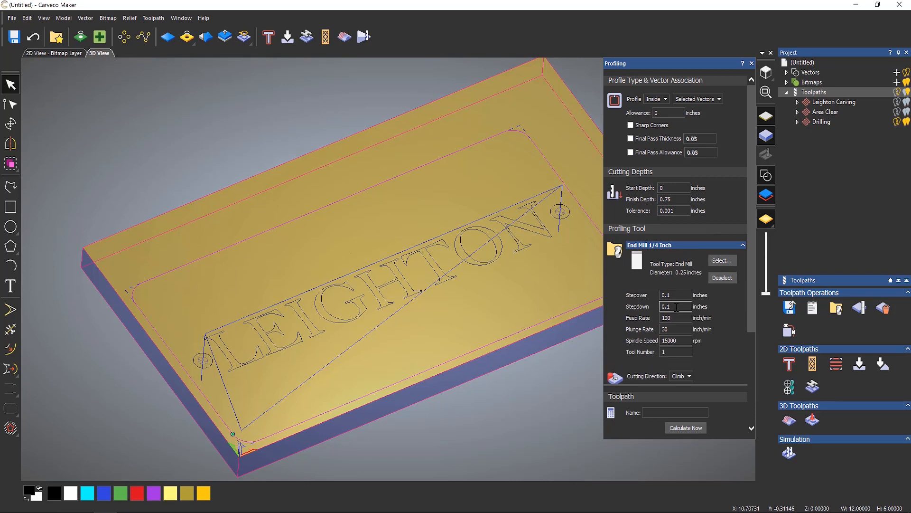
{"action": "double_click", "coordinate": [676, 307]}
{"action": "type", "text": "0.25"}
Calculate the profile toolpath, turn off the 2D visibility of all toolpaths and close the profiling settings.
{"action": "left_click", "coordinate": [747, 252]}
{"action": "left_click_drag", "start_coordinate": [749, 286], "coordinate": [756, 391]}
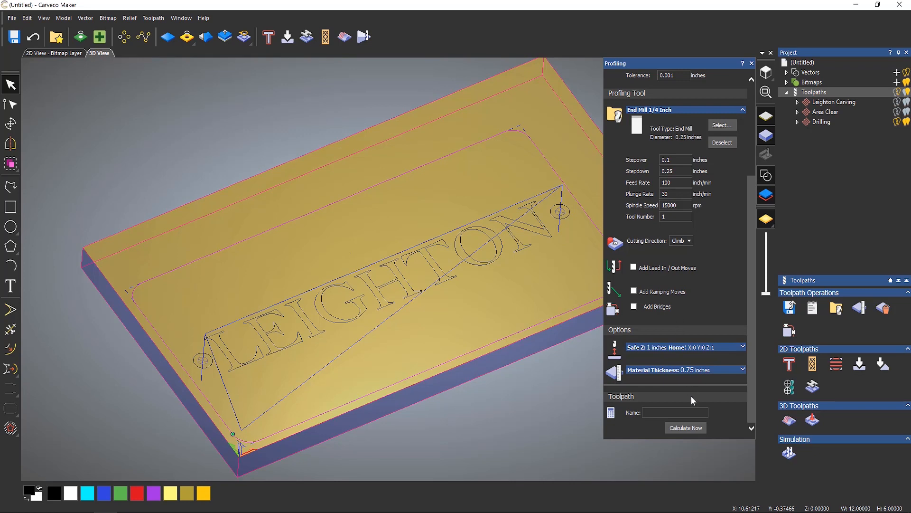
{"action": "left_click", "coordinate": [690, 429]}
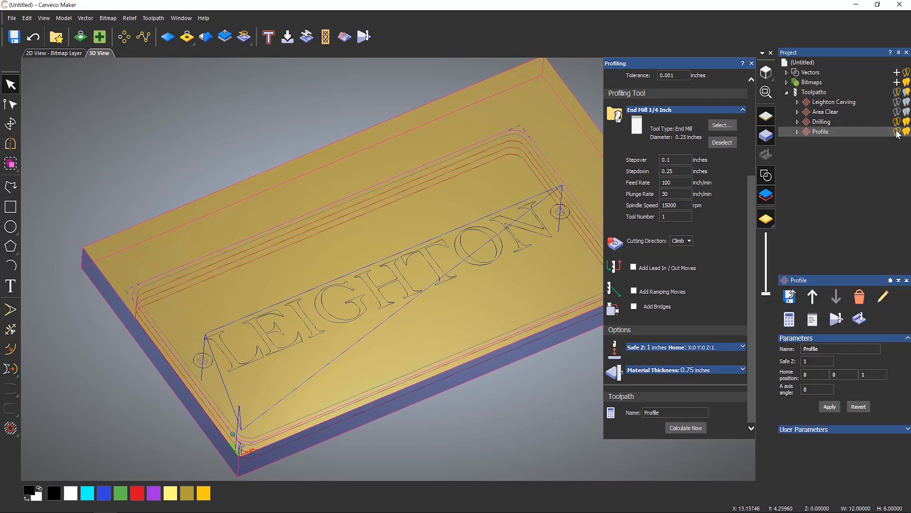
{"action": "left_click", "coordinate": [897, 93]}
{"action": "left_click", "coordinate": [752, 64]}
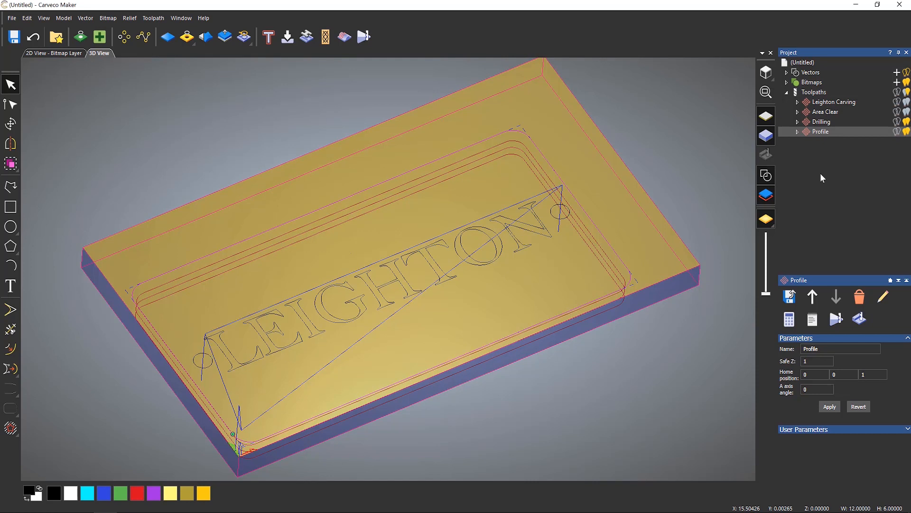
Move the Drilling toolpath above Area Clear in the machining order and check the area clearance settings.
{"action": "left_click", "coordinate": [823, 125]}
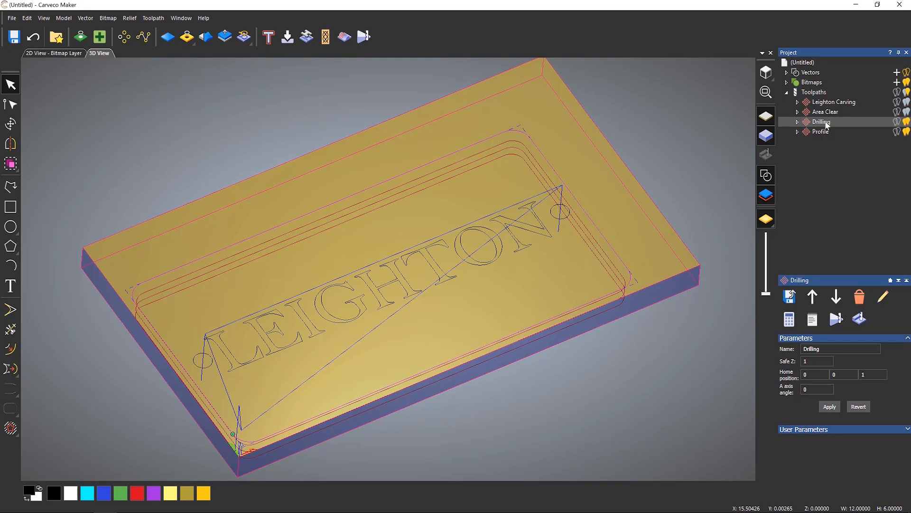
{"action": "left_click_drag", "start_coordinate": [827, 125], "coordinate": [827, 109]}
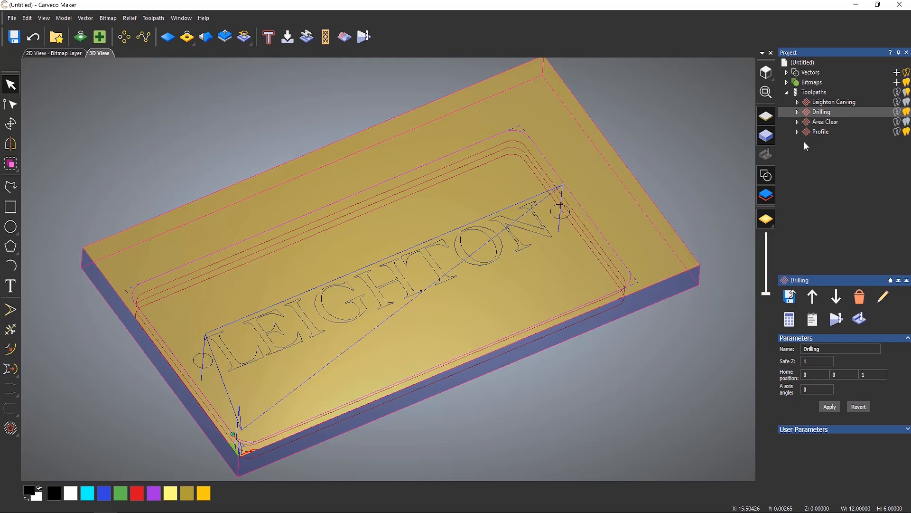
{"action": "double_click", "coordinate": [825, 122]}
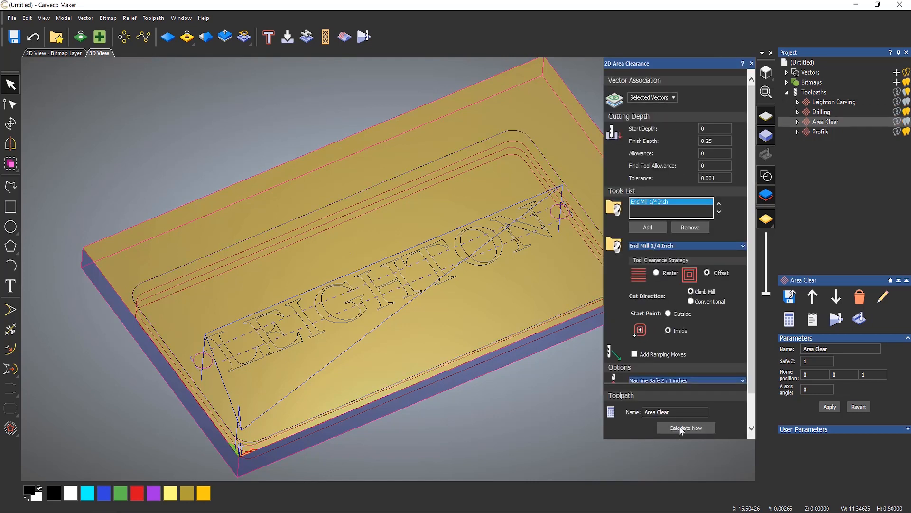
{"action": "left_click", "coordinate": [751, 63]}
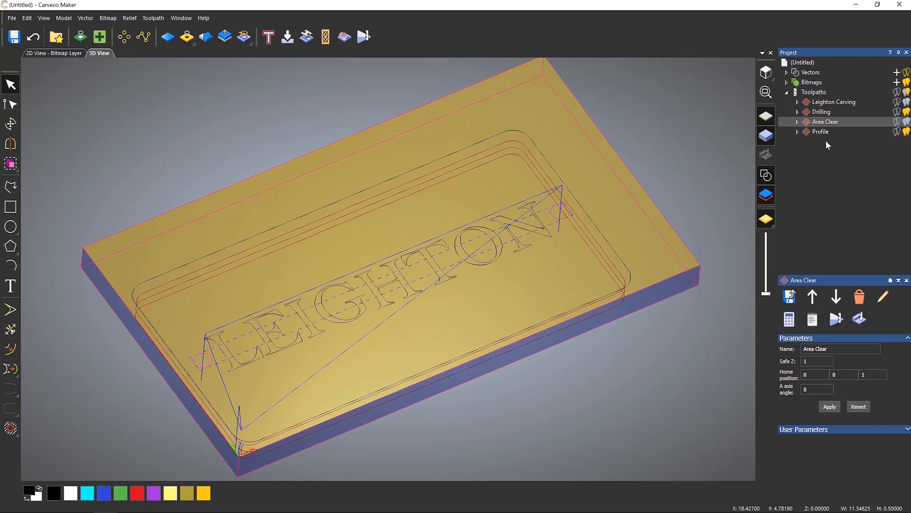
Simulate all toolpaths and examine the inside-profiled plaque from a different 3D angle.
{"action": "left_click", "coordinate": [813, 93]}
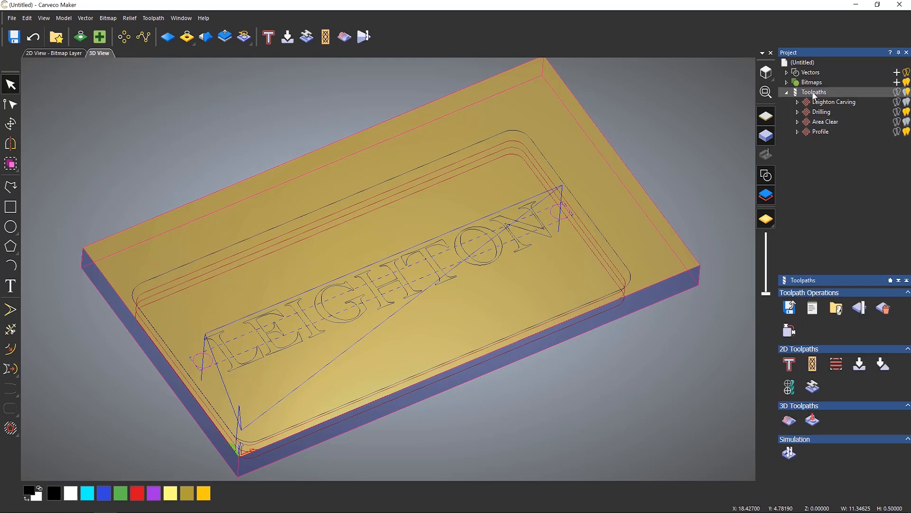
{"action": "right_click", "coordinate": [815, 96]}
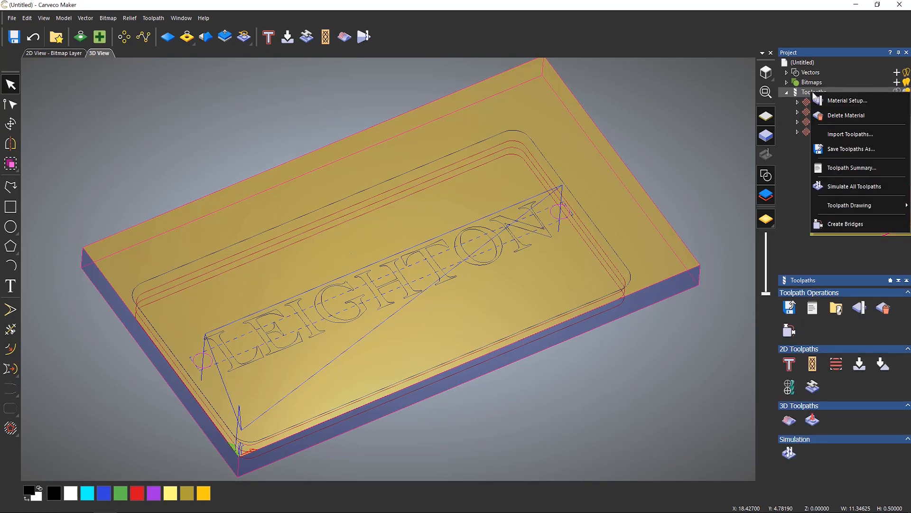
{"action": "left_click", "coordinate": [841, 189]}
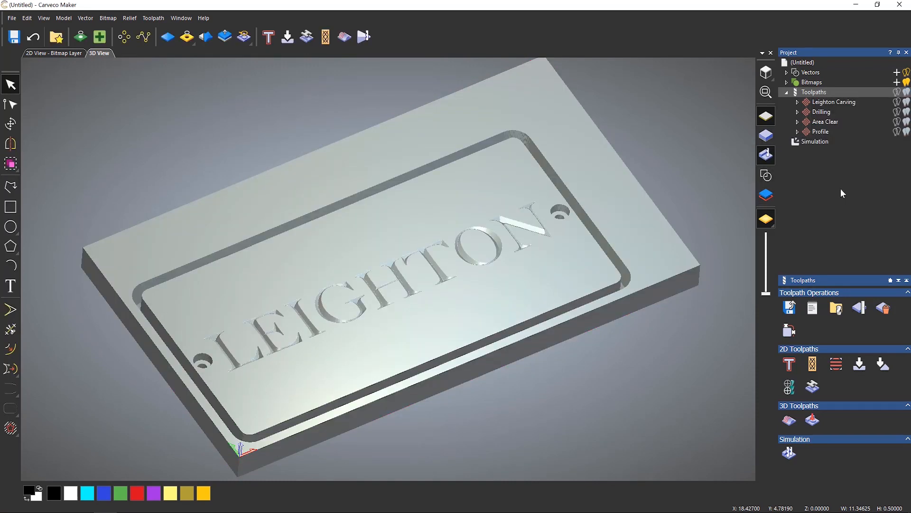
{"action": "left_click_drag", "start_coordinate": [495, 238], "coordinate": [475, 281]}
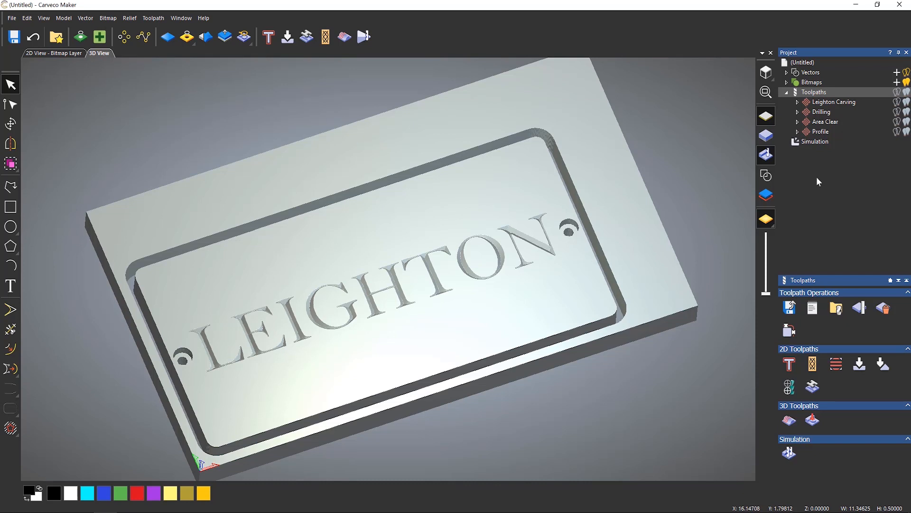
Delete the simulation and turn the display of the material block and the 3D vectors back on.
{"action": "right_click", "coordinate": [825, 142]}
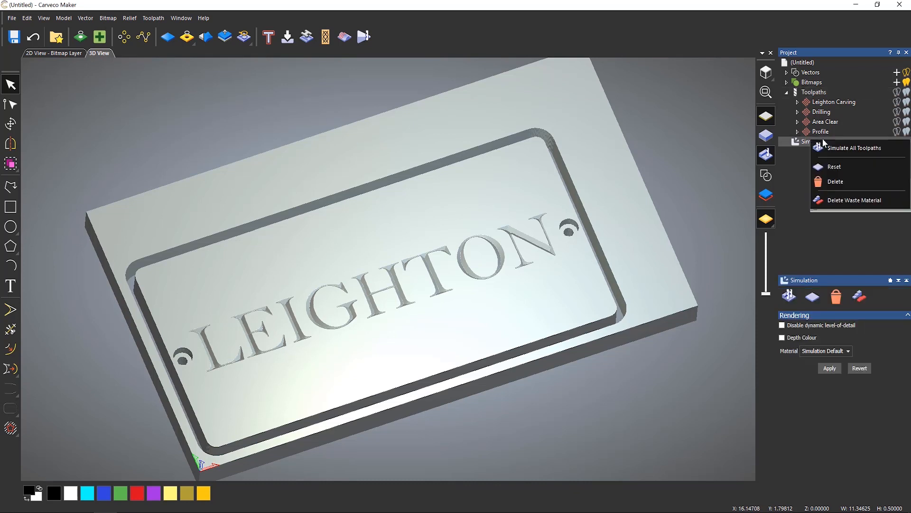
{"action": "left_click", "coordinate": [837, 185]}
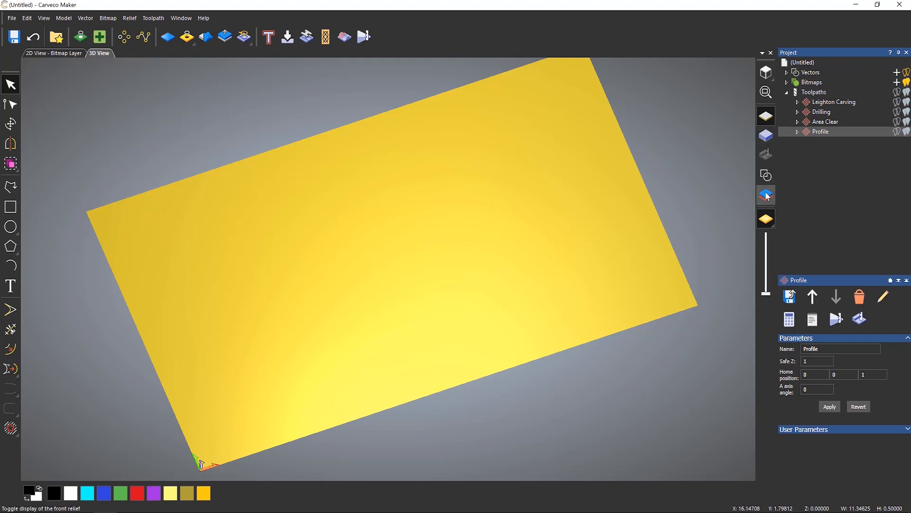
{"action": "left_click", "coordinate": [766, 135]}
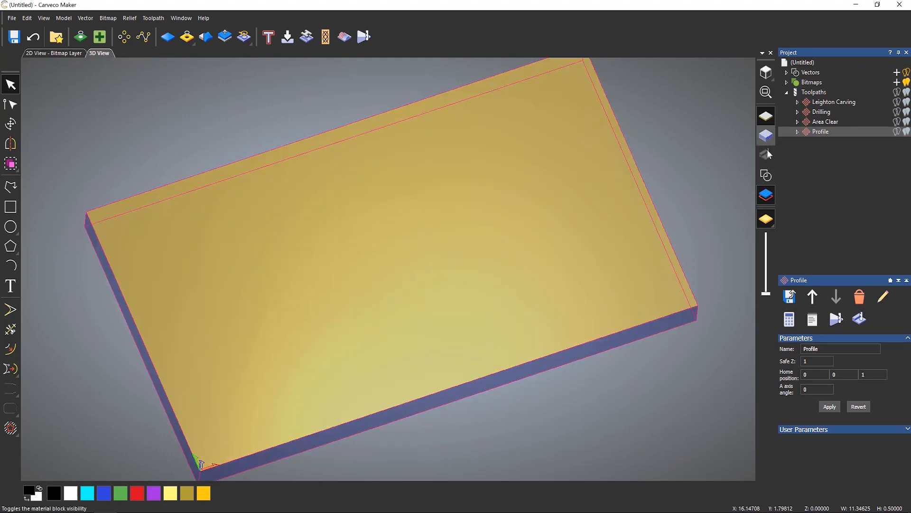
{"action": "left_click", "coordinate": [767, 176]}
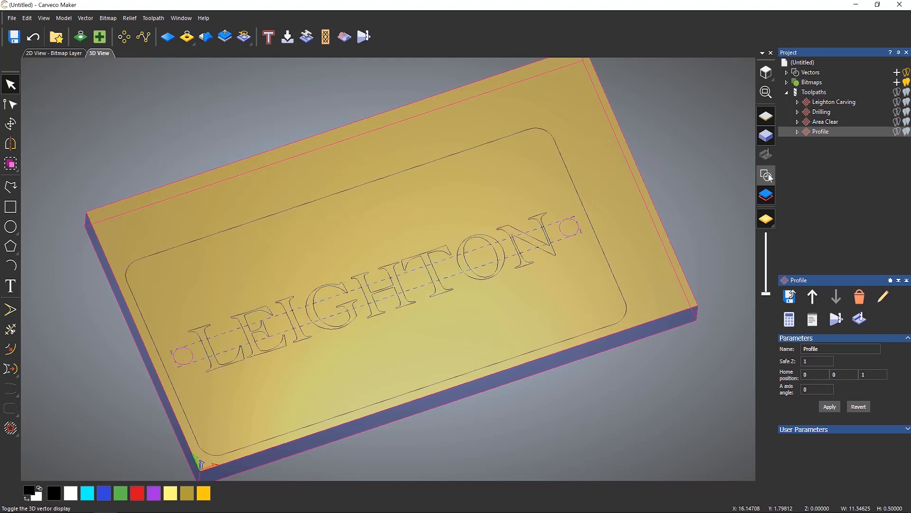
{"action": "left_click", "coordinate": [767, 176]}
{"action": "left_click", "coordinate": [767, 176]}
{"action": "left_click", "coordinate": [767, 176]}
{"action": "left_click", "coordinate": [768, 176]}
{"action": "left_click", "coordinate": [767, 176]}
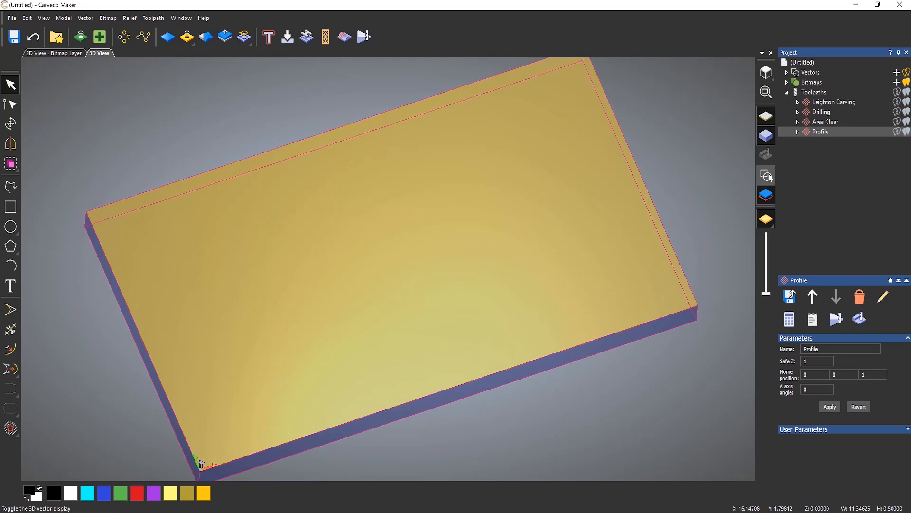
{"action": "left_click", "coordinate": [767, 176]}
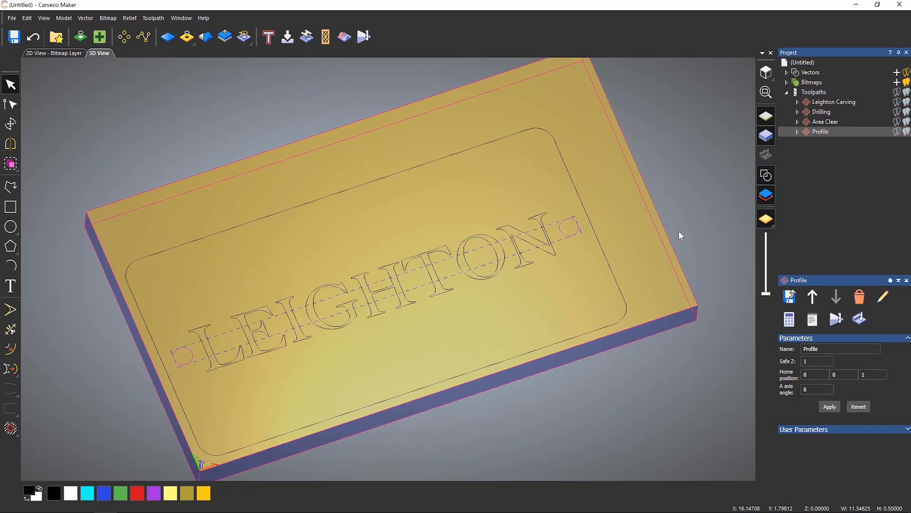
Deselect the hole circles, change the Profile toolpath's type to Outside and recalculate it.
{"action": "left_click", "coordinate": [643, 247]}
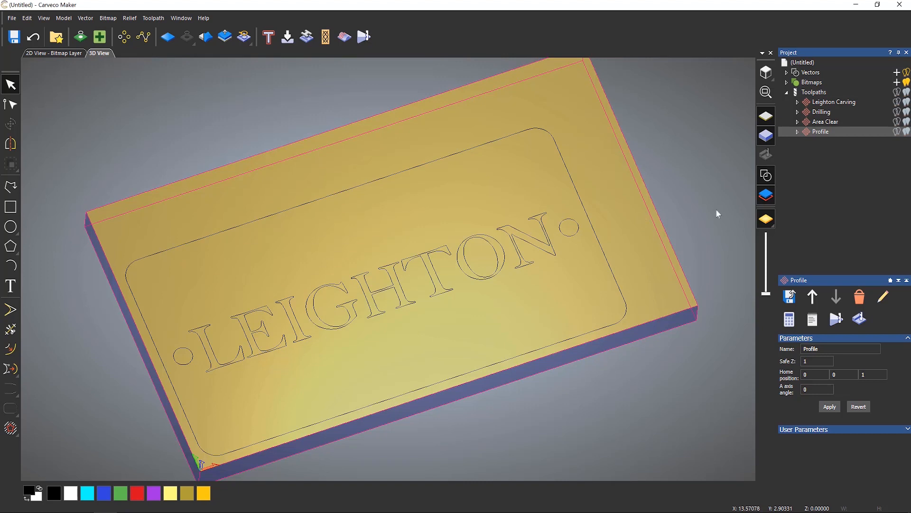
{"action": "double_click", "coordinate": [814, 132]}
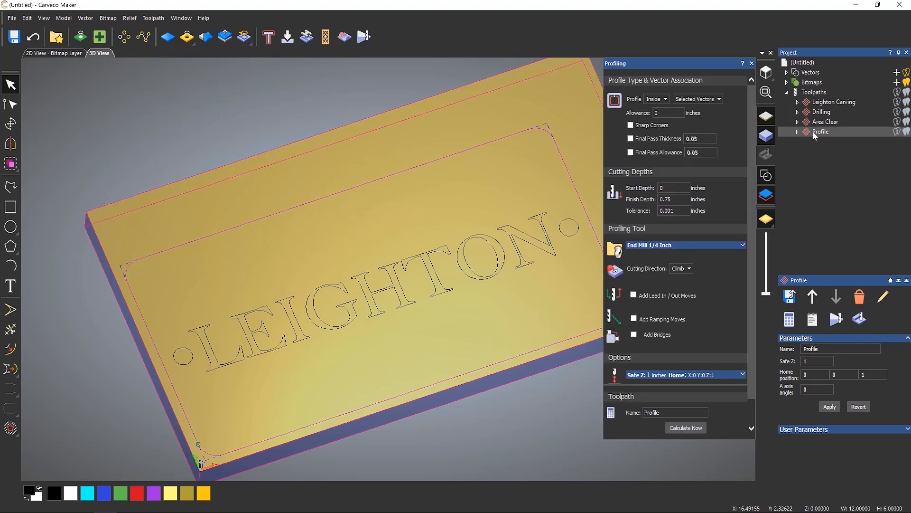
{"action": "left_click", "coordinate": [660, 100]}
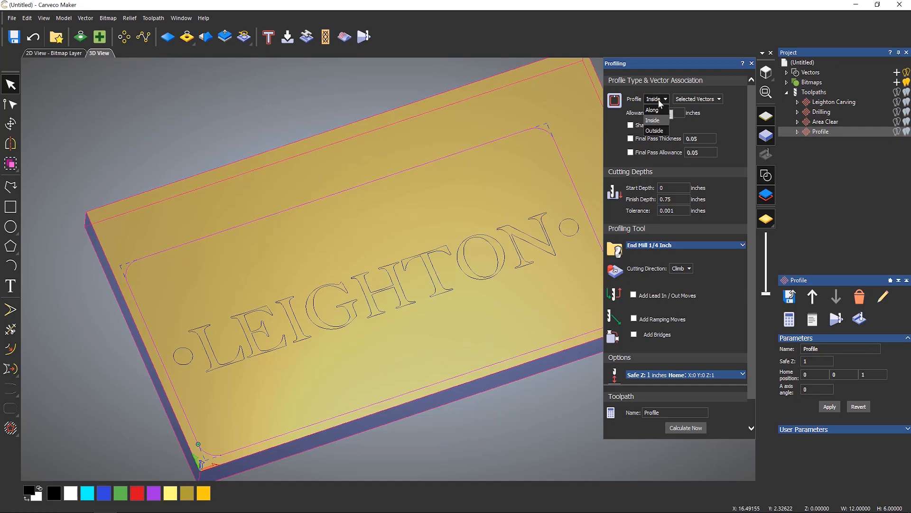
{"action": "left_click", "coordinate": [657, 131]}
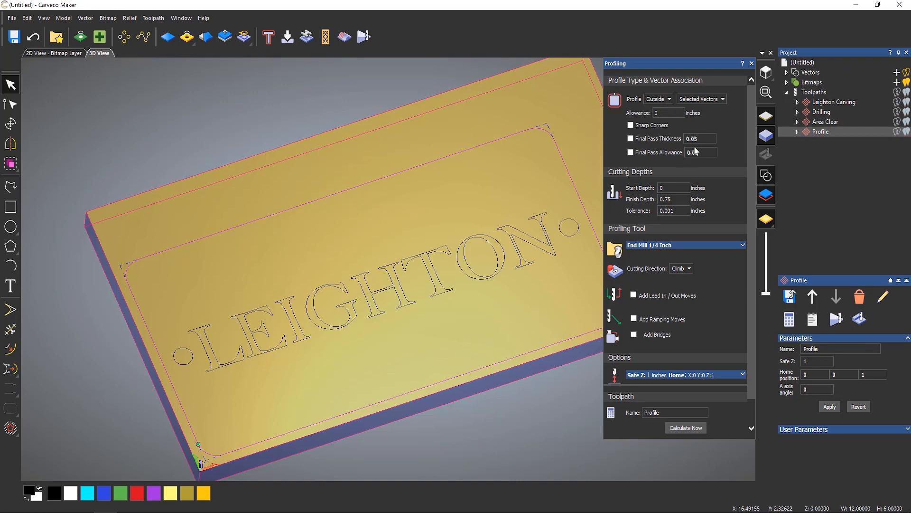
{"action": "left_click", "coordinate": [695, 428]}
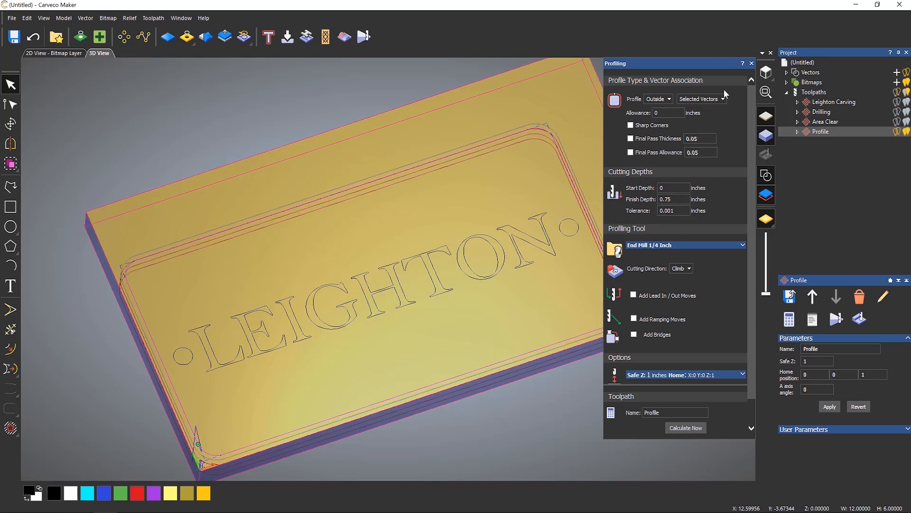
{"action": "left_click", "coordinate": [752, 63]}
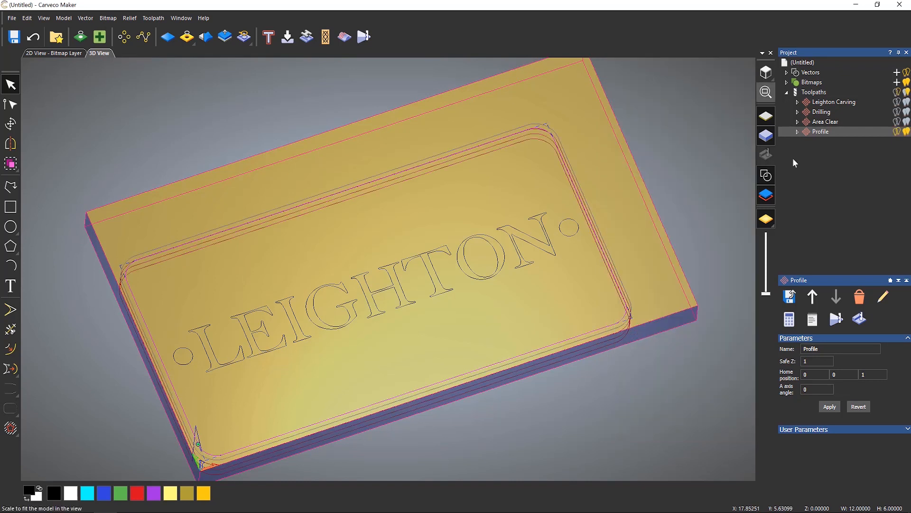
Simulate all toolpaths again to examine the plaque cut with the outside profile.
{"action": "right_click", "coordinate": [816, 92]}
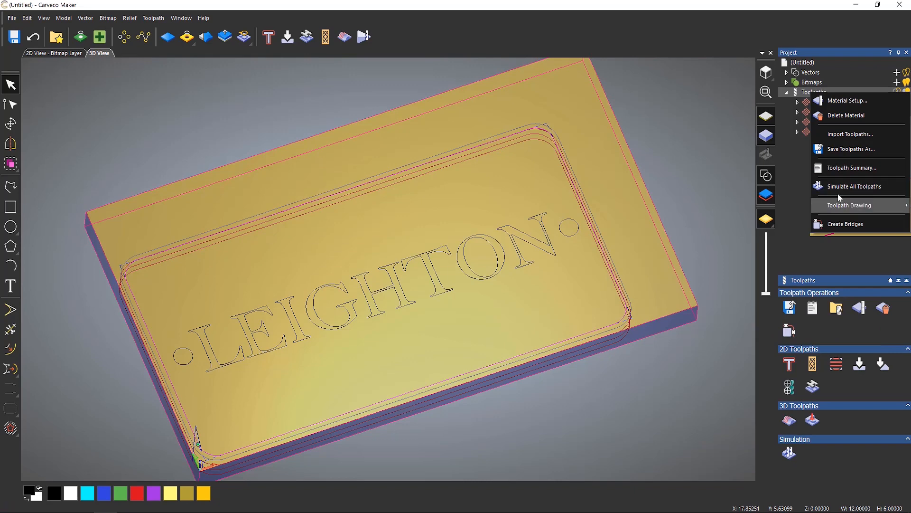
{"action": "left_click", "coordinate": [838, 190]}
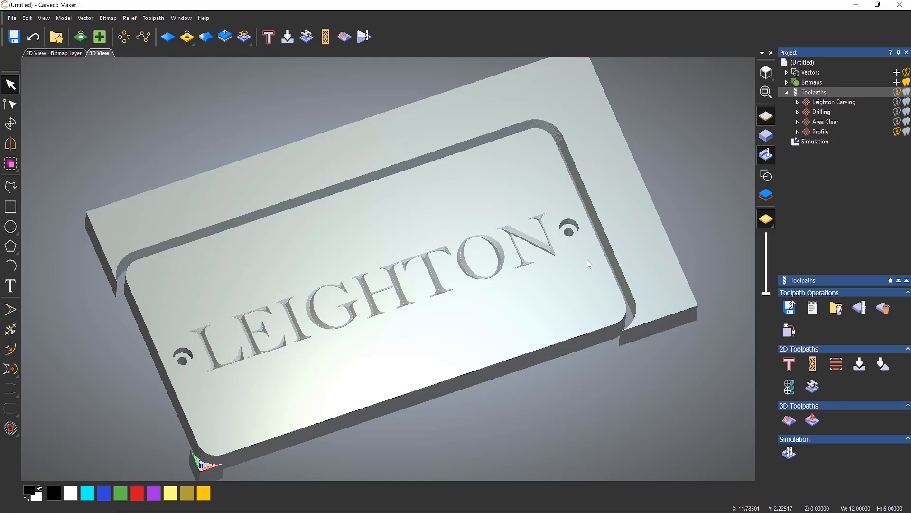
Delete the outside-profile simulation and display the 3D vectors and material block again.
{"action": "right_click", "coordinate": [808, 144]}
{"action": "left_click", "coordinate": [828, 189]}
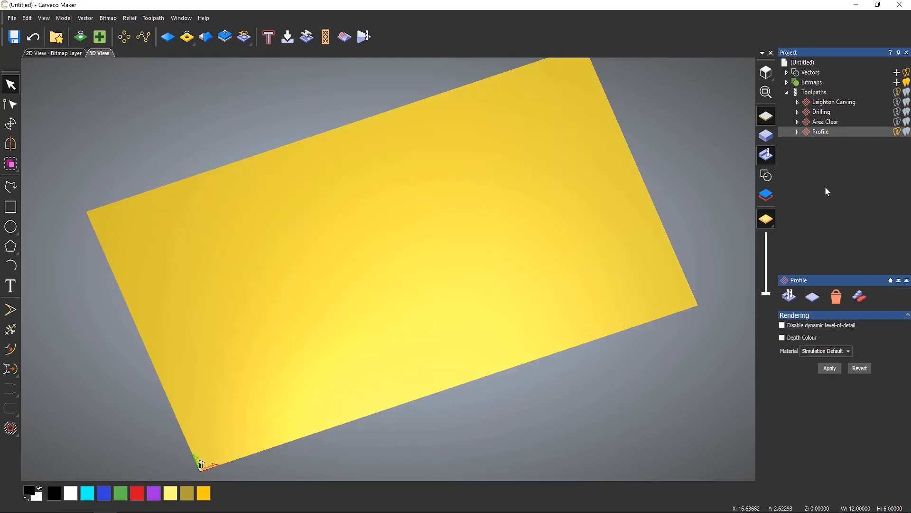
{"action": "left_click", "coordinate": [766, 175]}
{"action": "left_click", "coordinate": [766, 136]}
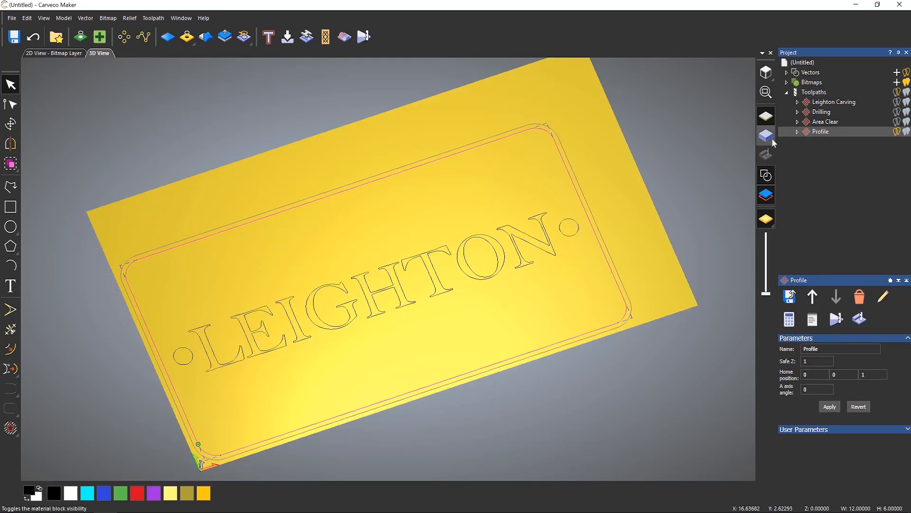
Play the simulation of the lettering's carving toolpath at normal speed with the simulation control bar.
{"action": "left_click", "coordinate": [826, 105]}
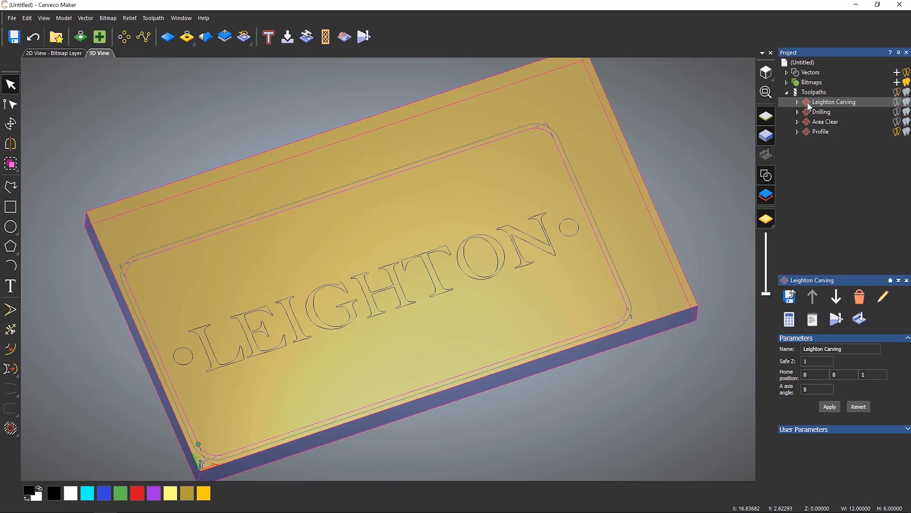
{"action": "left_click", "coordinate": [787, 93]}
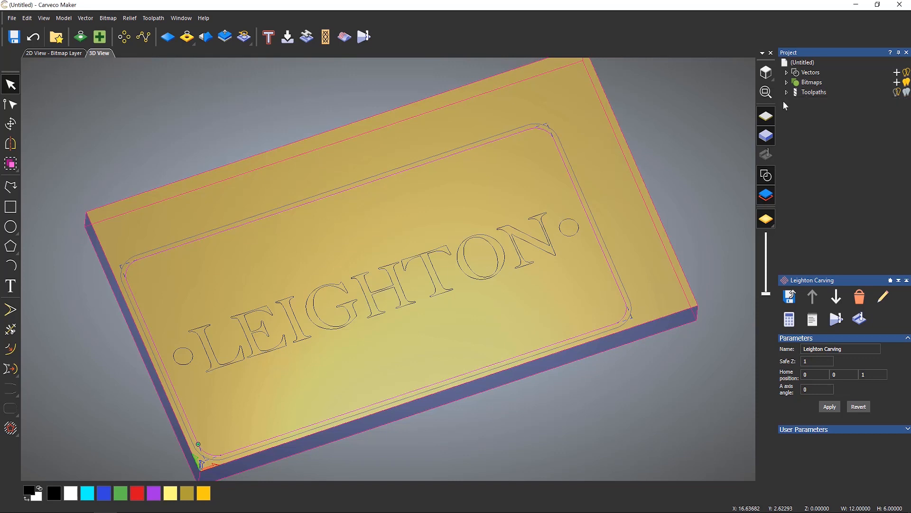
{"action": "left_click", "coordinate": [787, 93]}
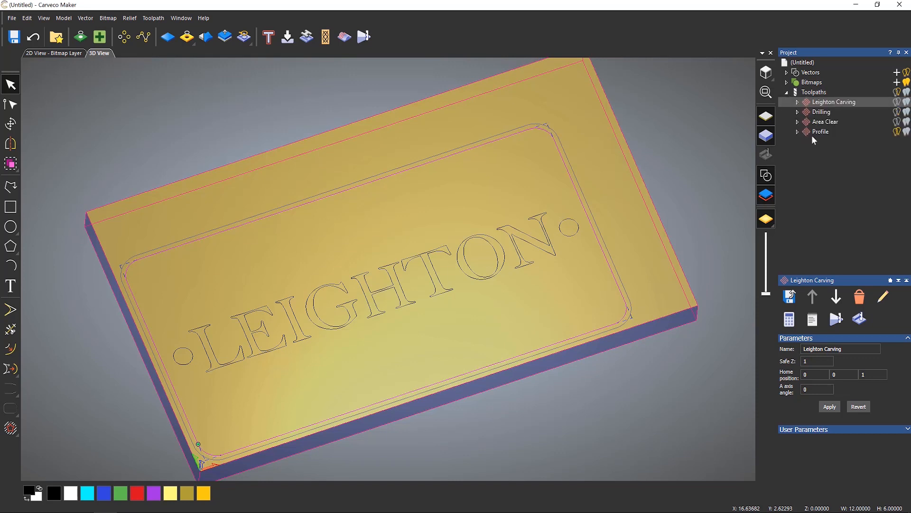
{"action": "right_click", "coordinate": [830, 104]}
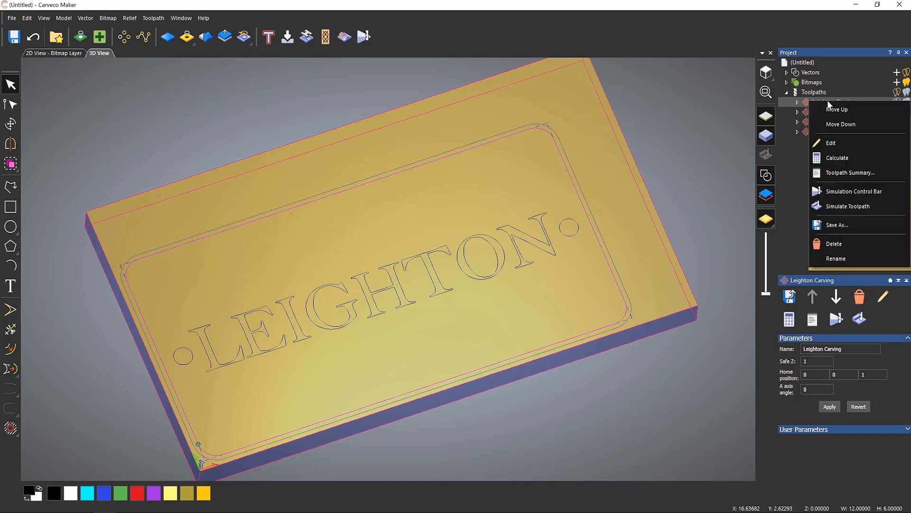
{"action": "left_click", "coordinate": [879, 190]}
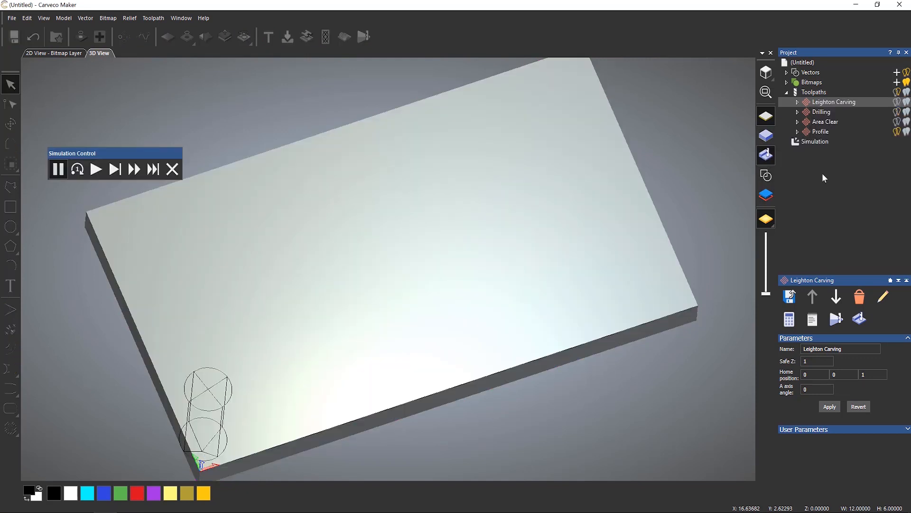
{"action": "left_click_drag", "start_coordinate": [118, 152], "coordinate": [114, 101]}
{"action": "left_click", "coordinate": [87, 119]}
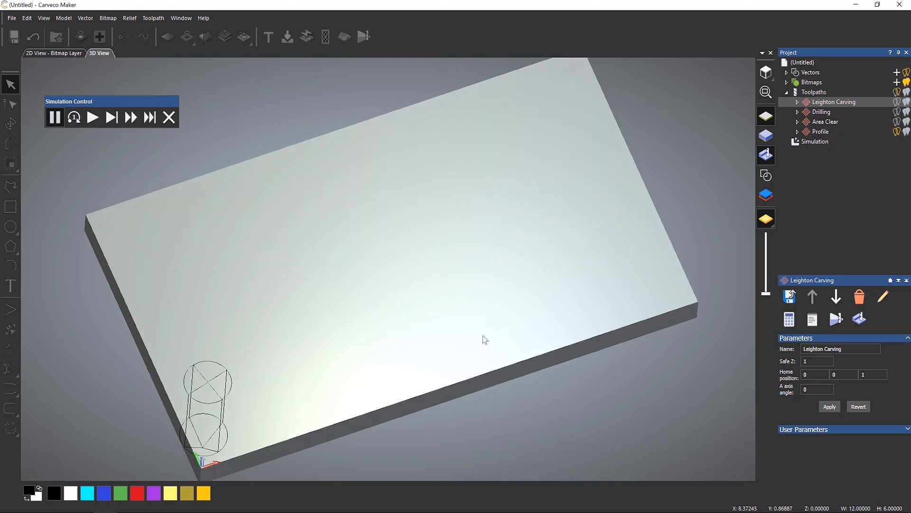
{"action": "left_click", "coordinate": [93, 118]}
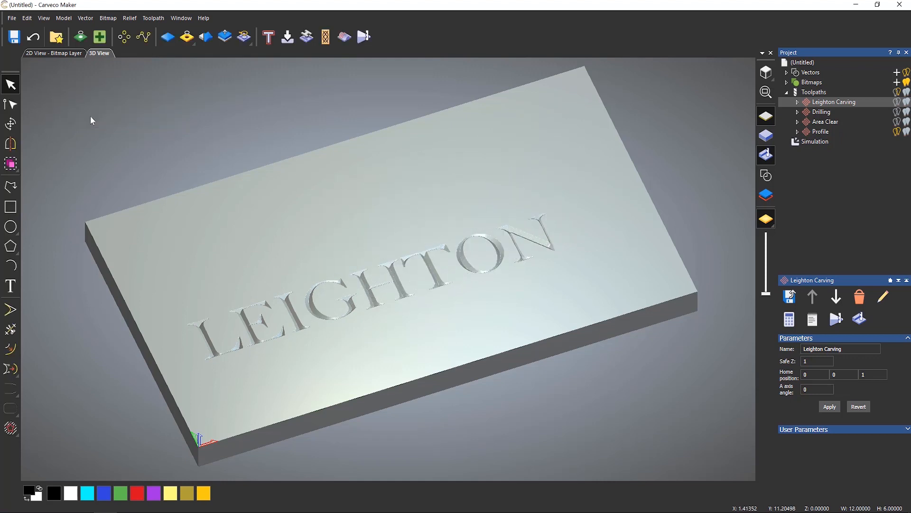
Play the simulations of the Drilling and Area Clear toolpaths at normal speed to add the holes to the carved block.
{"action": "right_click", "coordinate": [828, 112]}
{"action": "left_click", "coordinate": [850, 201]}
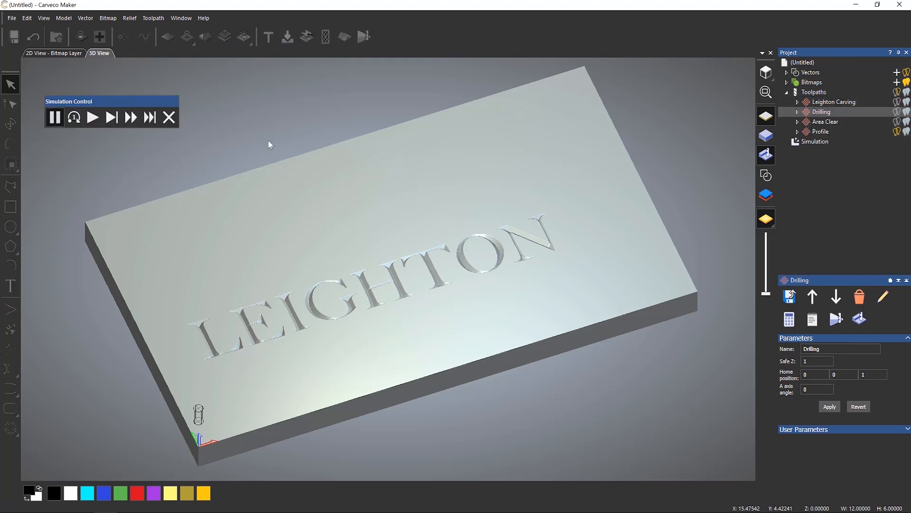
{"action": "left_click", "coordinate": [93, 117]}
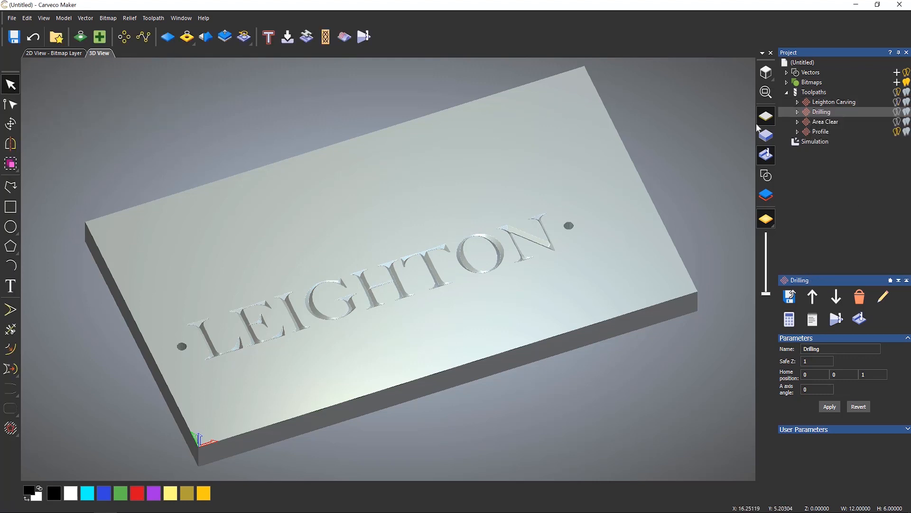
{"action": "right_click", "coordinate": [829, 123]}
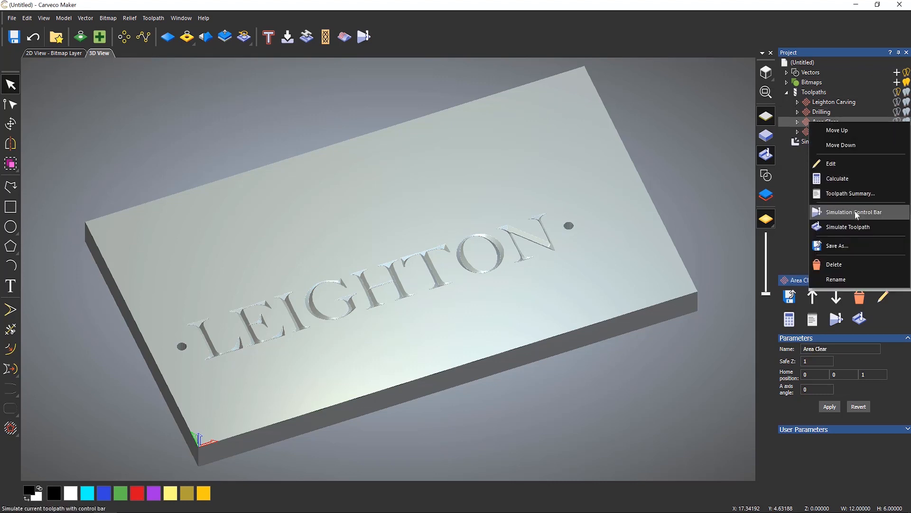
{"action": "left_click", "coordinate": [853, 212]}
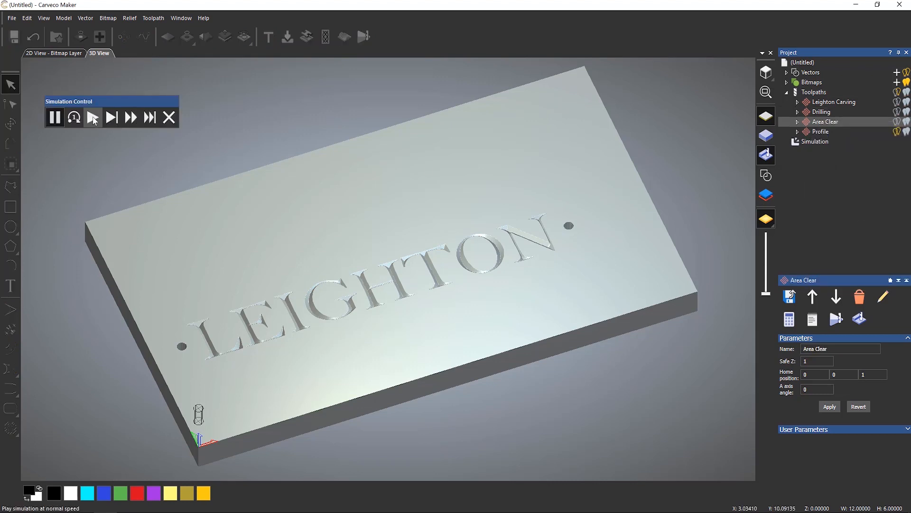
{"action": "left_click", "coordinate": [93, 119]}
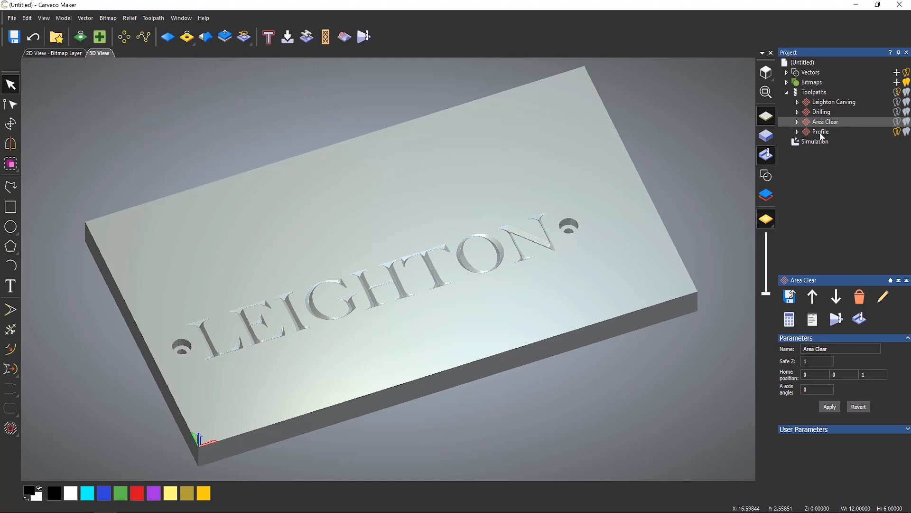
Play the simulation of the Profile toolpath to cut the border out of the block.
{"action": "right_click", "coordinate": [821, 133]}
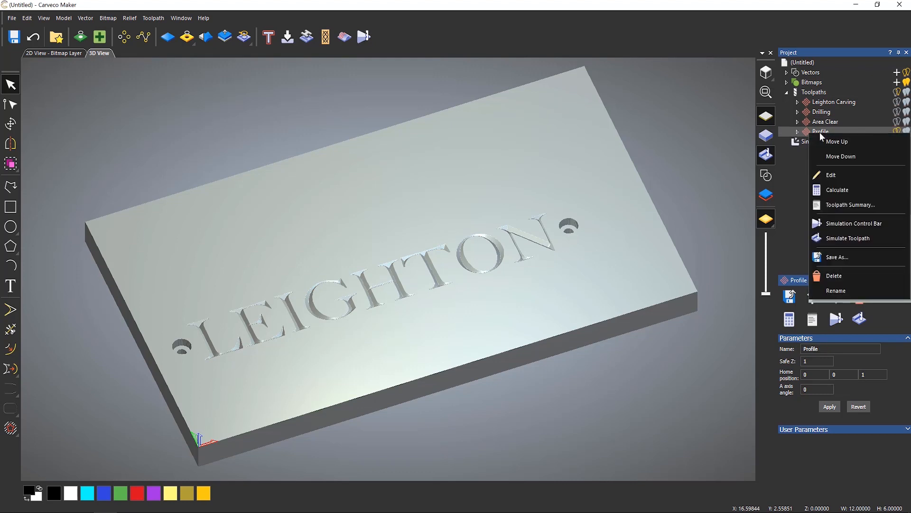
{"action": "left_click", "coordinate": [850, 222]}
{"action": "left_click", "coordinate": [92, 119]}
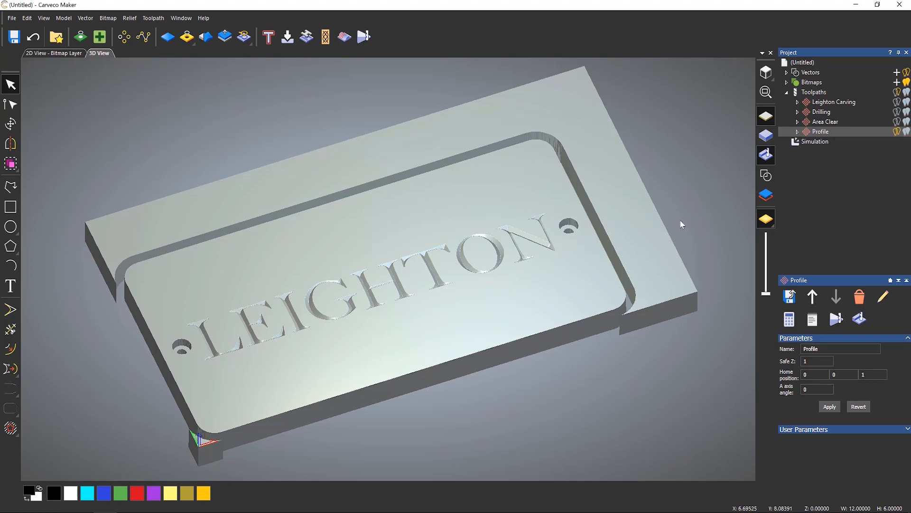
Delete the waste material around the simulated plaque, keeping only the picked plaque.
{"action": "left_click", "coordinate": [818, 142]}
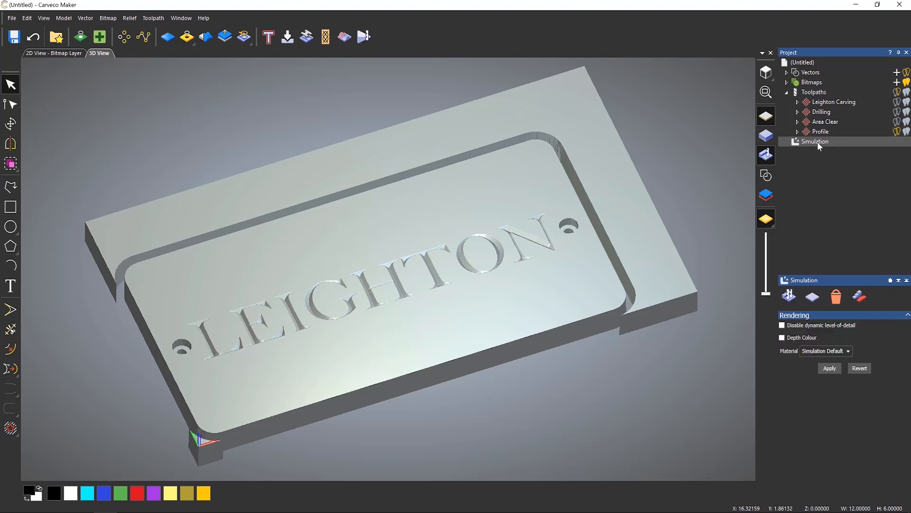
{"action": "left_click", "coordinate": [860, 297]}
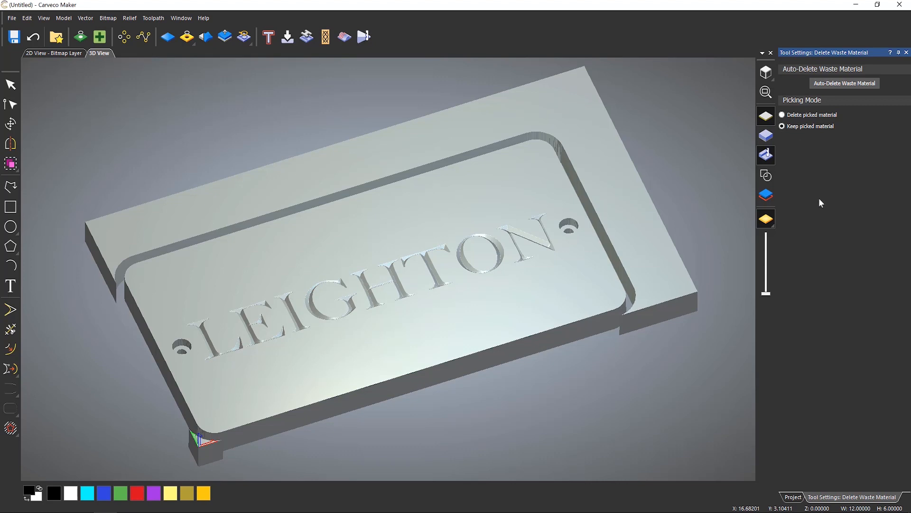
{"action": "left_click", "coordinate": [434, 325]}
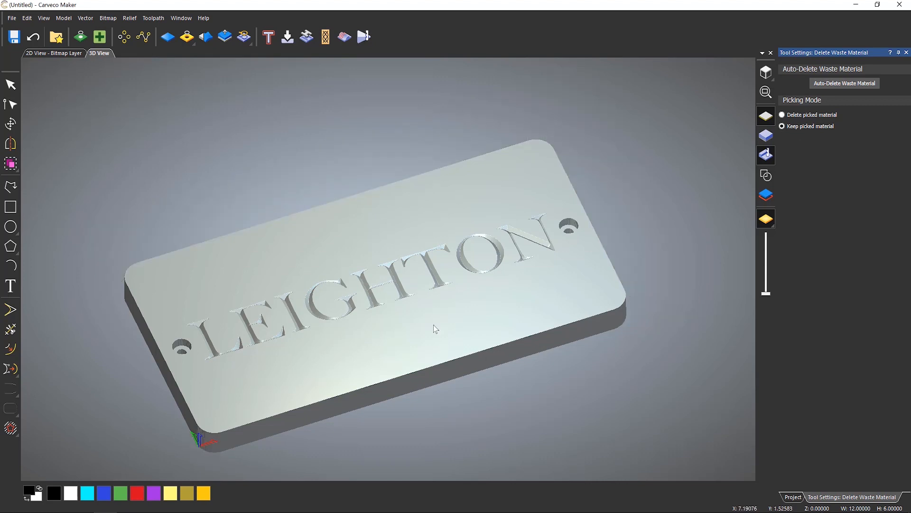
{"action": "left_click", "coordinate": [907, 52]}
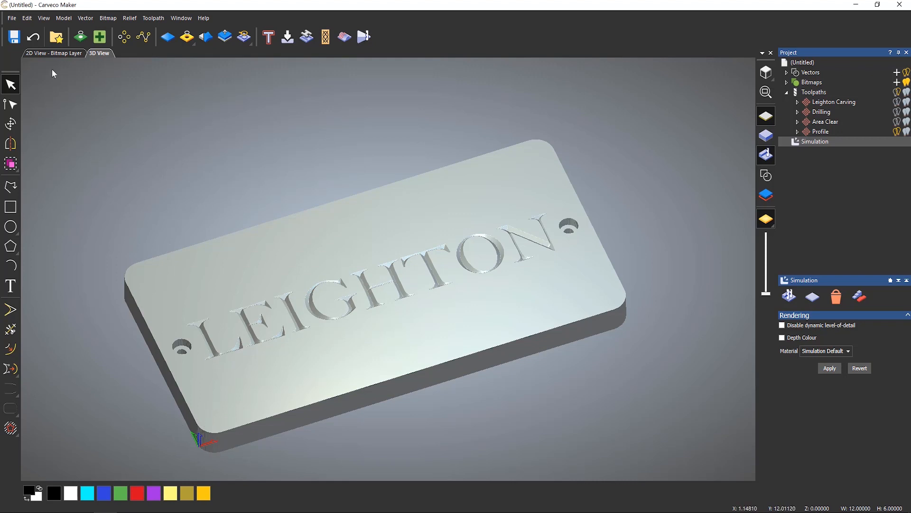
Hide the origin marker and apply Depth Colour to the simulation's rendering.
{"action": "left_click", "coordinate": [43, 19]}
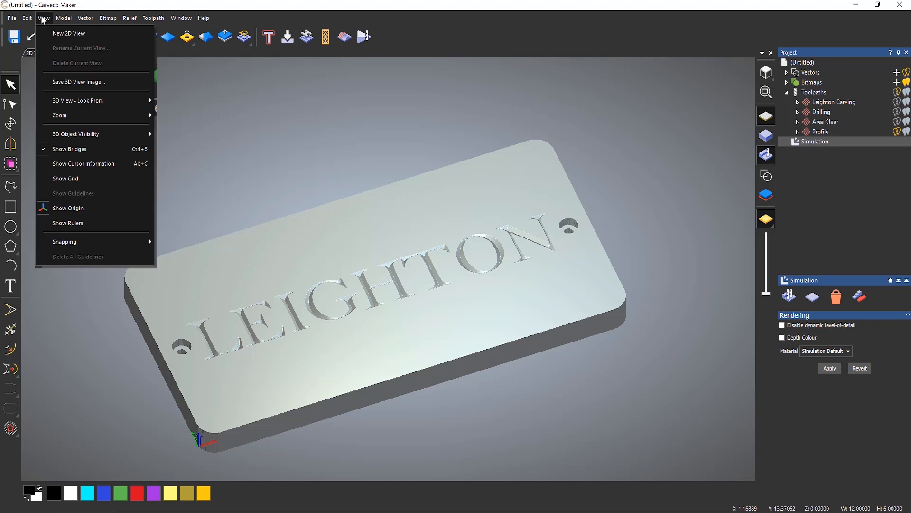
{"action": "left_click", "coordinate": [107, 212]}
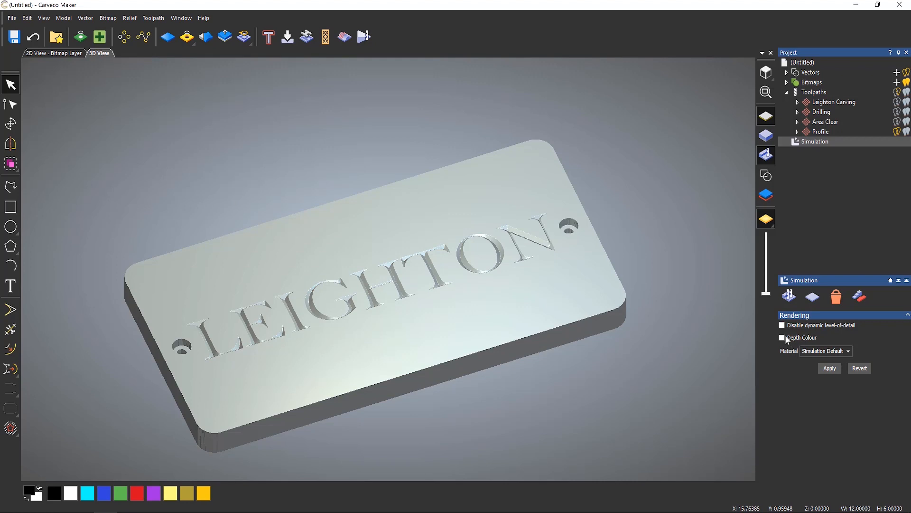
{"action": "left_click", "coordinate": [830, 368]}
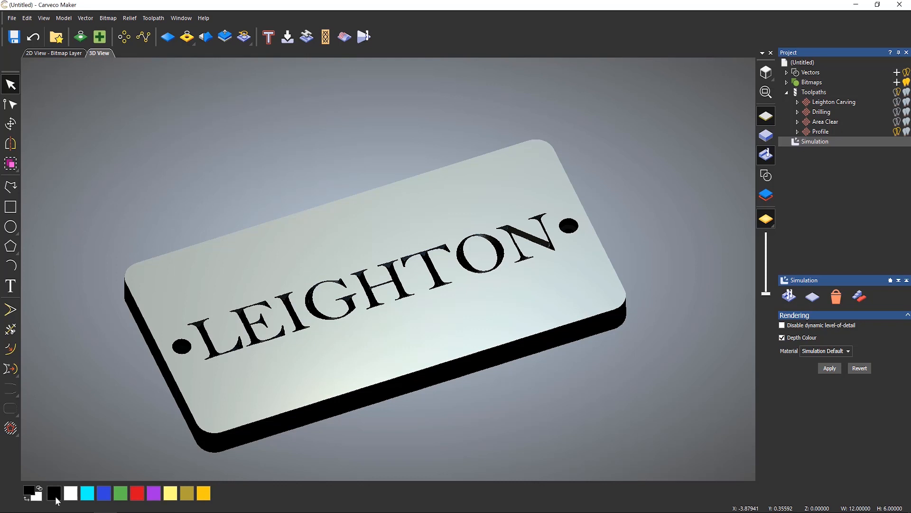
Try cyan, blue, green, purple, pale yellow, olive and amber from the palette as the simulation's depth colour.
{"action": "left_click", "coordinate": [87, 498]}
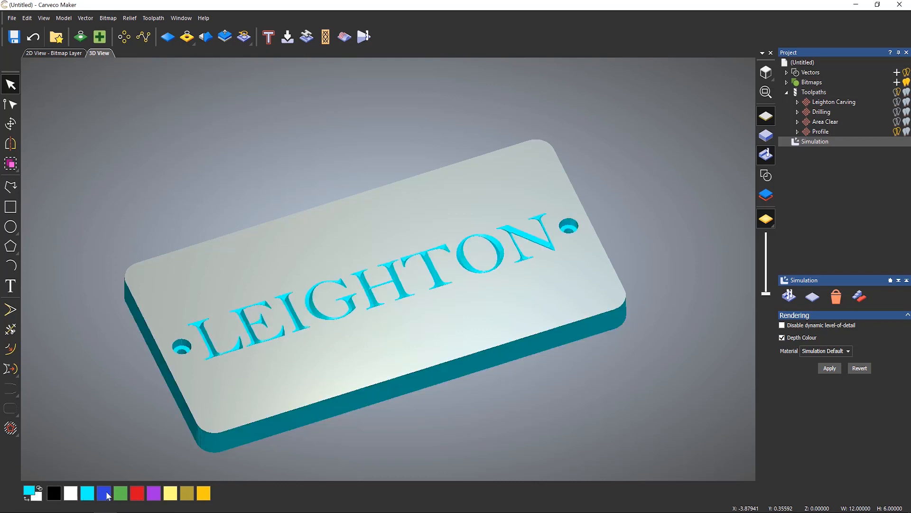
{"action": "left_click", "coordinate": [106, 494]}
{"action": "left_click", "coordinate": [122, 497]}
{"action": "left_click", "coordinate": [155, 496]}
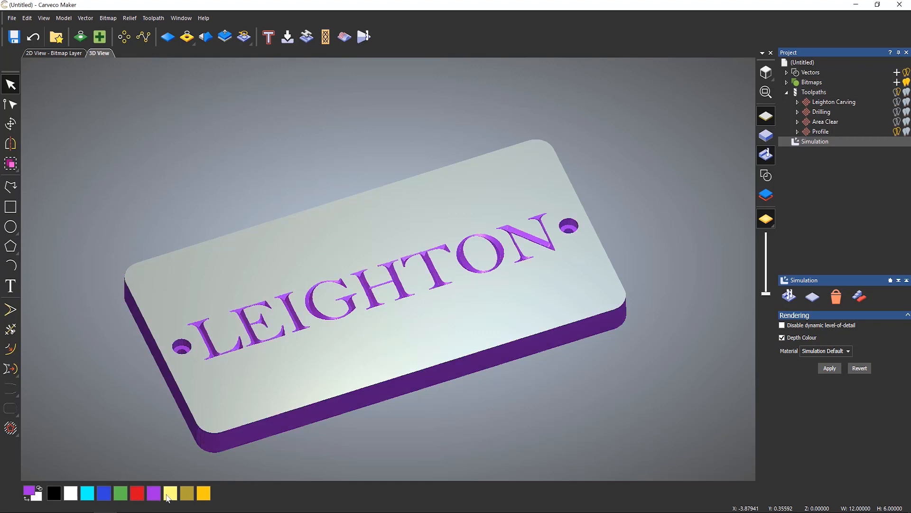
{"action": "left_click", "coordinate": [170, 496]}
{"action": "left_click", "coordinate": [186, 495]}
{"action": "left_click", "coordinate": [203, 494]}
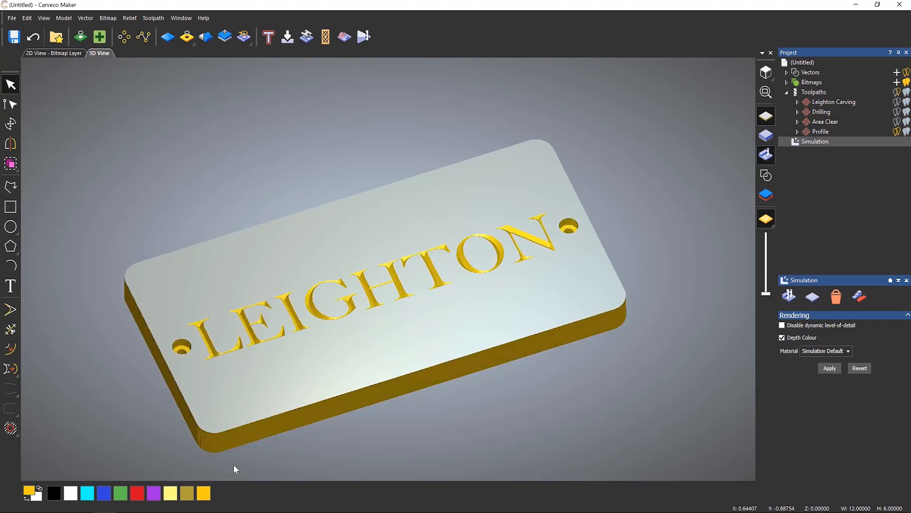
Mix a bright green, save it as a custom colour and add it to the colour palette.
{"action": "right_click", "coordinate": [235, 485]}
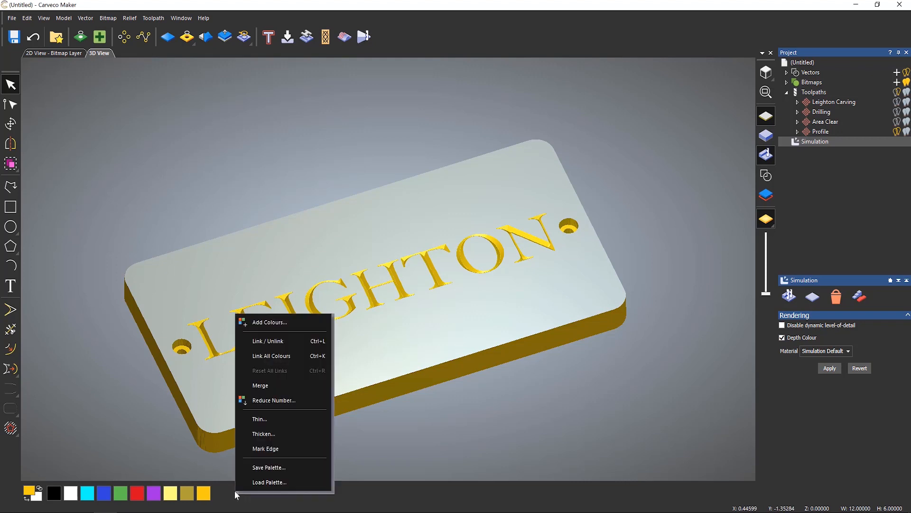
{"action": "left_click", "coordinate": [279, 323]}
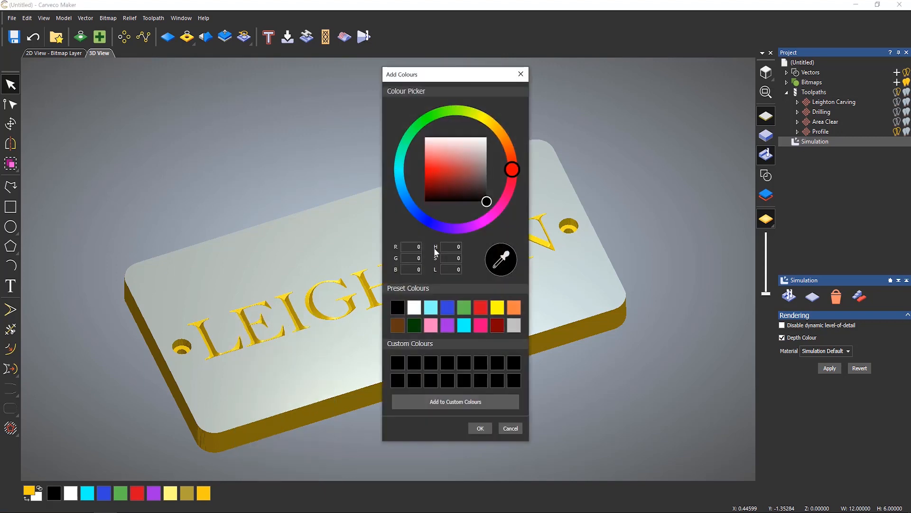
{"action": "mouse_move", "coordinate": [504, 182]}
{"action": "left_mouse_down"}
{"action": "mouse_move", "coordinate": [513, 161]}
{"action": "mouse_move", "coordinate": [488, 122]}
{"action": "mouse_move", "coordinate": [454, 107]}
{"action": "mouse_move", "coordinate": [428, 118]}
{"action": "left_mouse_up"}
{"action": "mouse_move", "coordinate": [452, 191]}
{"action": "left_mouse_down"}
{"action": "mouse_move", "coordinate": [450, 171]}
{"action": "mouse_move", "coordinate": [430, 161]}
{"action": "mouse_move", "coordinate": [427, 178]}
{"action": "mouse_move", "coordinate": [424, 169]}
{"action": "left_mouse_up"}
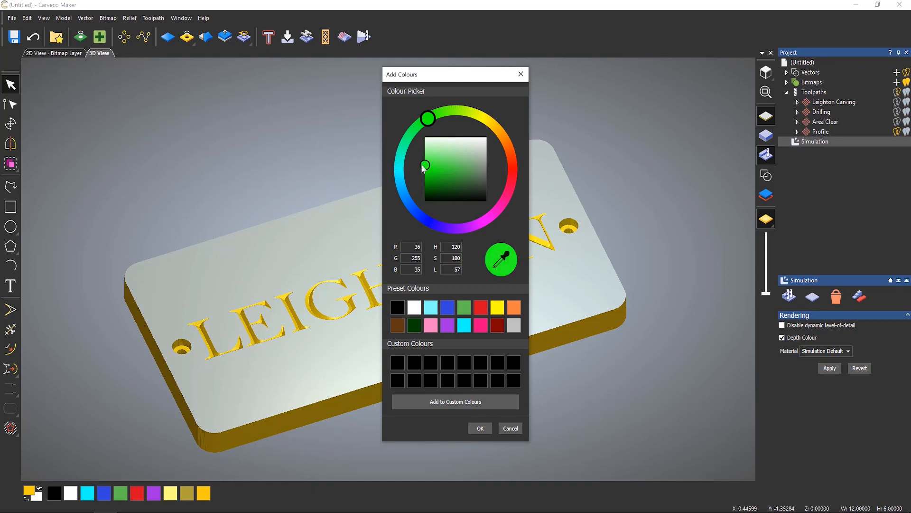
{"action": "left_click", "coordinate": [452, 403]}
{"action": "left_click", "coordinate": [479, 427]}
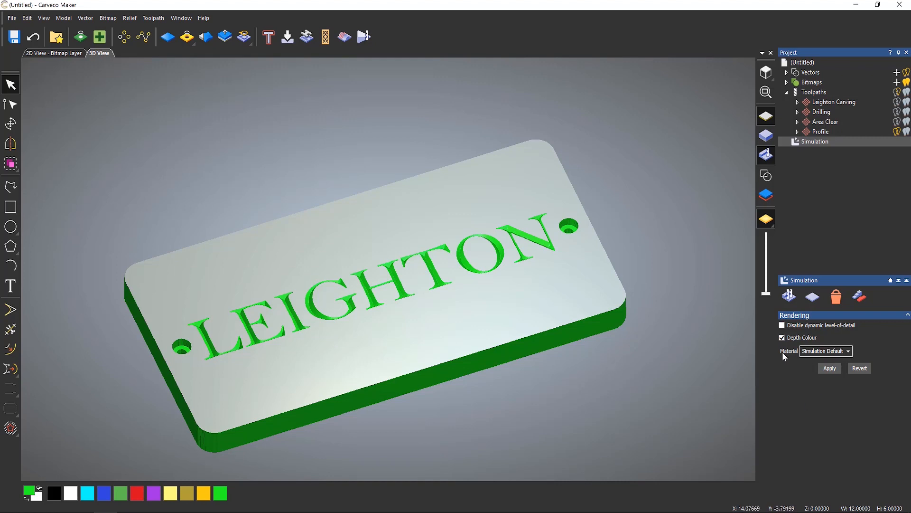
Render the simulated plaque in the Light Oak (H) material with black as the depth colour.
{"action": "left_click", "coordinate": [848, 352]}
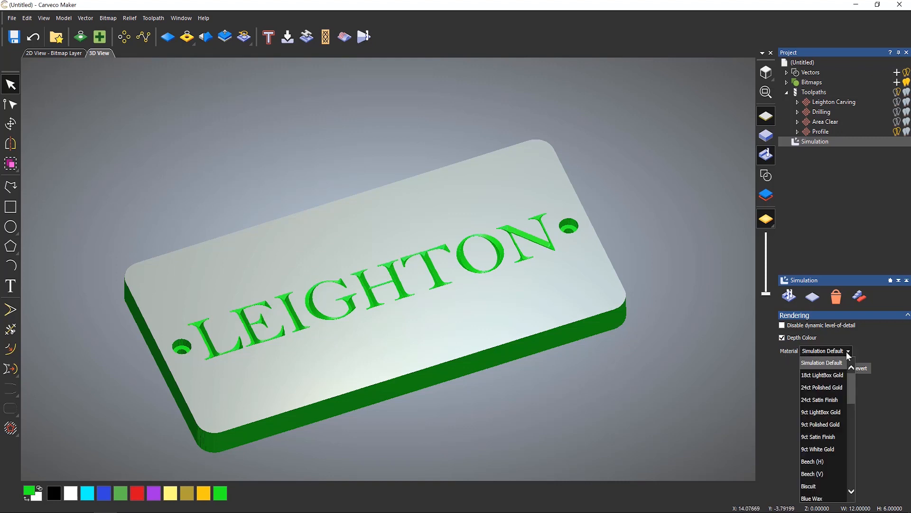
{"action": "scroll", "coordinate": [839, 404], "scroll_direction": "down", "scroll_amount": 1}
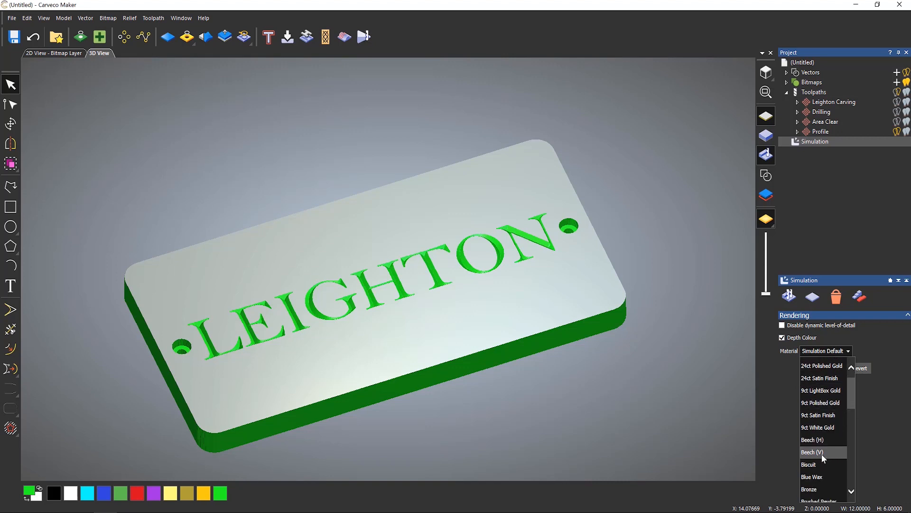
{"action": "scroll", "coordinate": [826, 452], "scroll_direction": "down", "scroll_amount": 6}
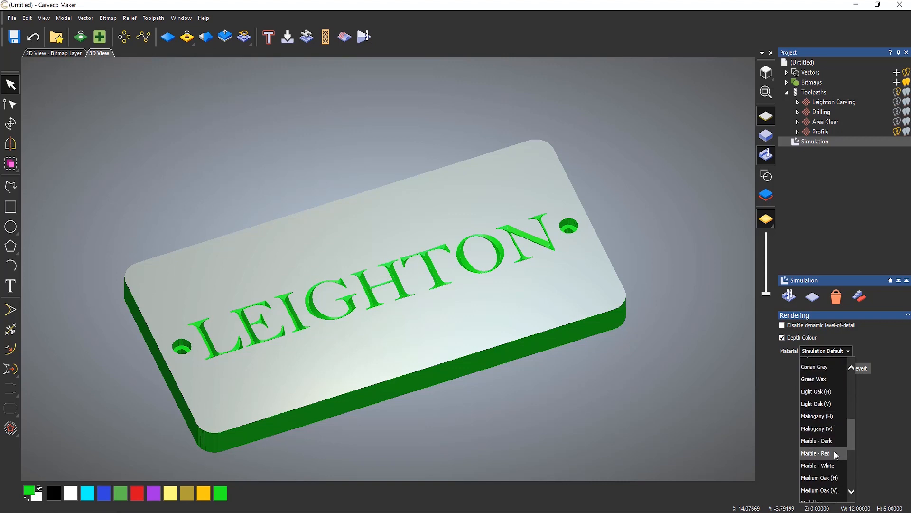
{"action": "scroll", "coordinate": [833, 451], "scroll_direction": "up", "scroll_amount": 5}
{"action": "scroll", "coordinate": [835, 450], "scroll_direction": "down", "scroll_amount": 2}
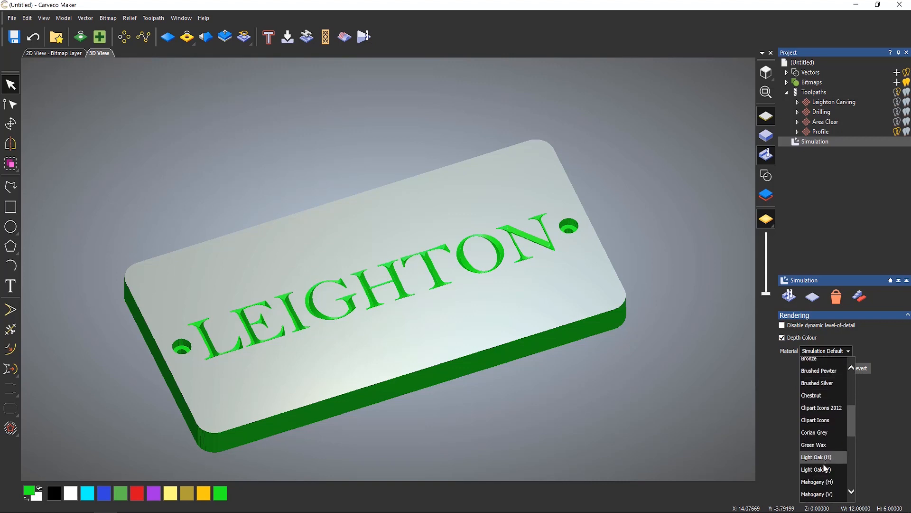
{"action": "left_click", "coordinate": [823, 456]}
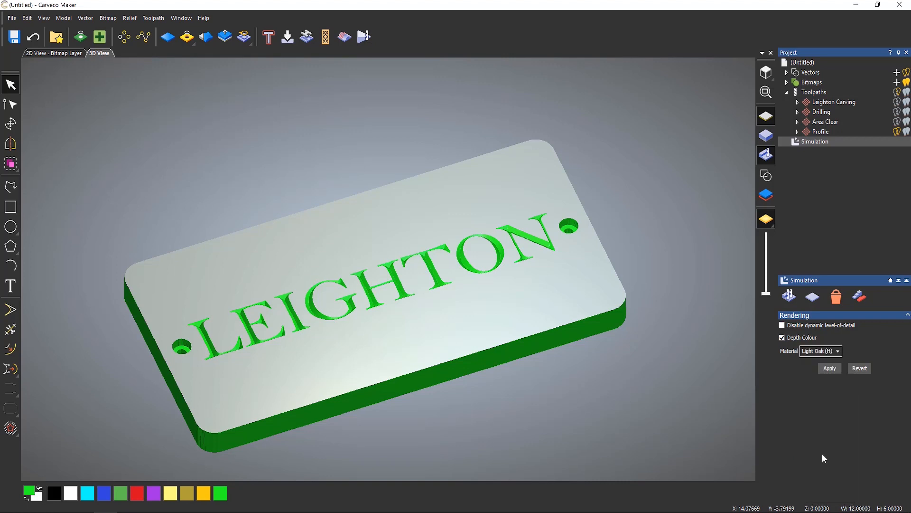
{"action": "left_click", "coordinate": [831, 370]}
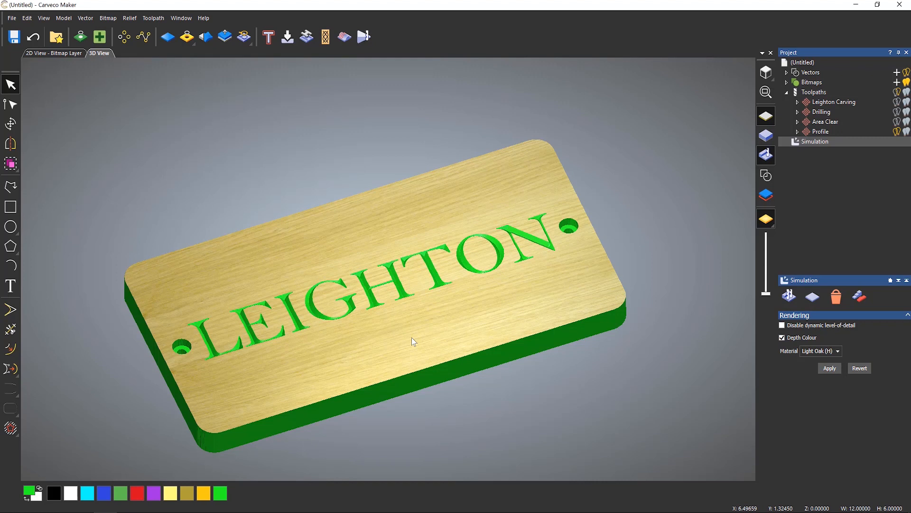
{"action": "left_click", "coordinate": [53, 495]}
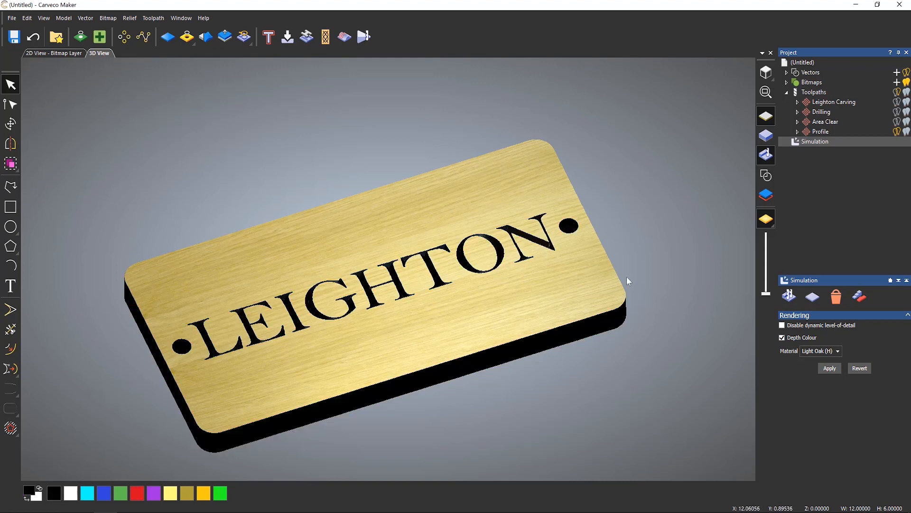
Review the toolpath summary for the relief dimensions, material thickness, Z zero and machining time.
{"action": "mouse_move", "coordinate": [484, 281]}
{"action": "left_mouse_down"}
{"action": "mouse_move", "coordinate": [452, 366]}
{"action": "mouse_move", "coordinate": [496, 267]}
{"action": "mouse_move", "coordinate": [487, 301]}
{"action": "mouse_move", "coordinate": [454, 342]}
{"action": "mouse_move", "coordinate": [477, 289]}
{"action": "left_mouse_up"}
{"action": "scroll", "coordinate": [356, 382], "scroll_direction": "up", "scroll_amount": 2}
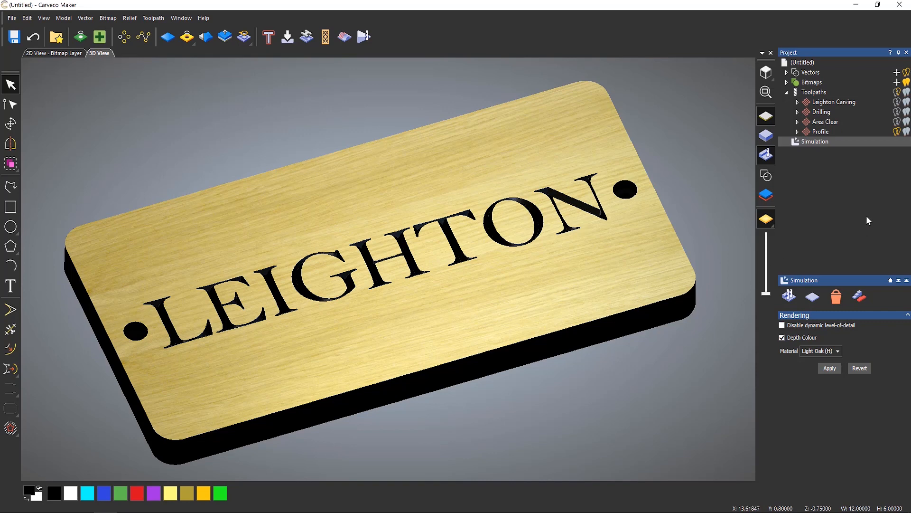
{"action": "left_click", "coordinate": [814, 92]}
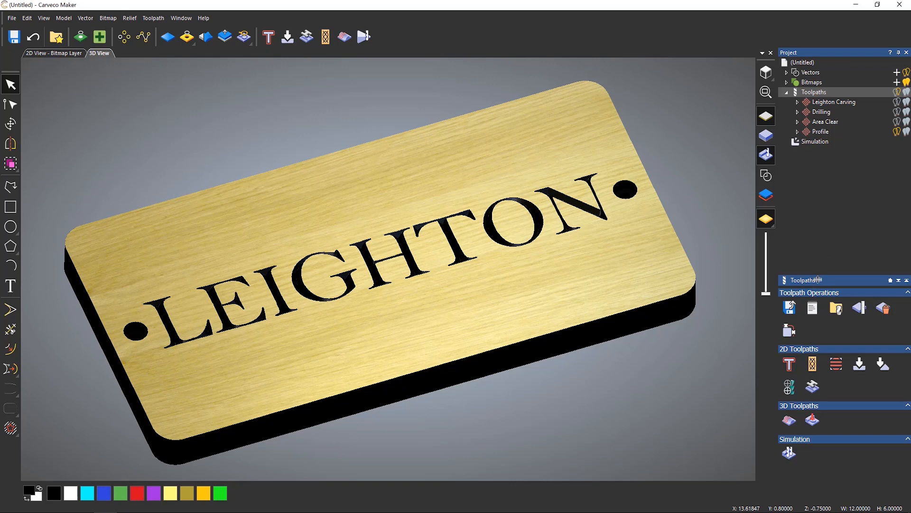
{"action": "left_click", "coordinate": [813, 309]}
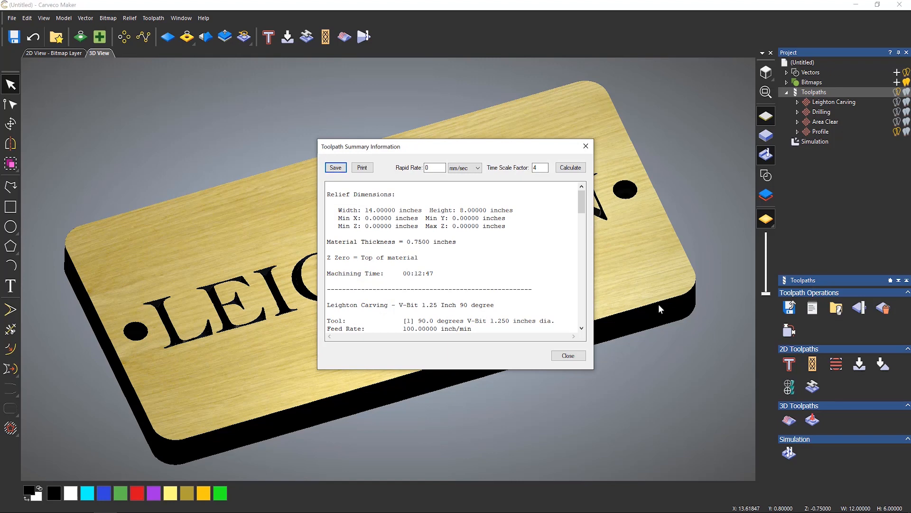
{"action": "left_click_drag", "start_coordinate": [480, 148], "coordinate": [430, 102]}
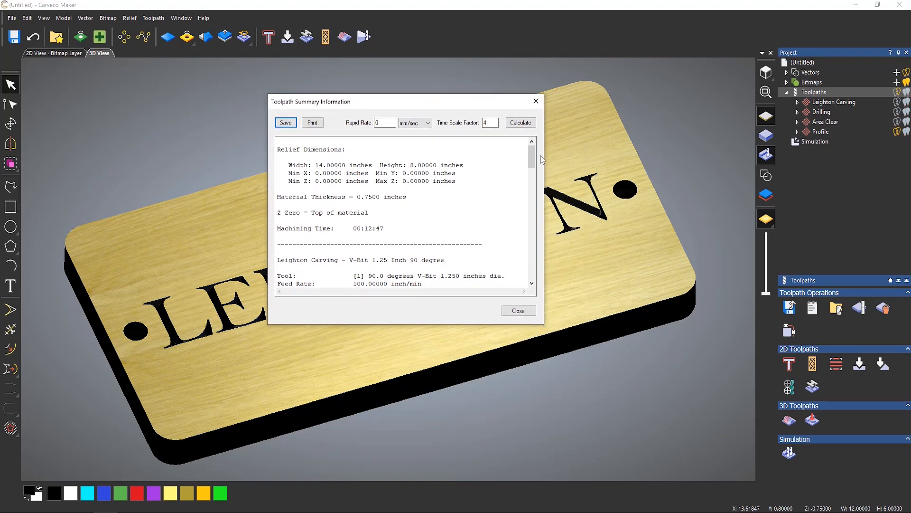
{"action": "left_click_drag", "start_coordinate": [532, 157], "coordinate": [531, 128]}
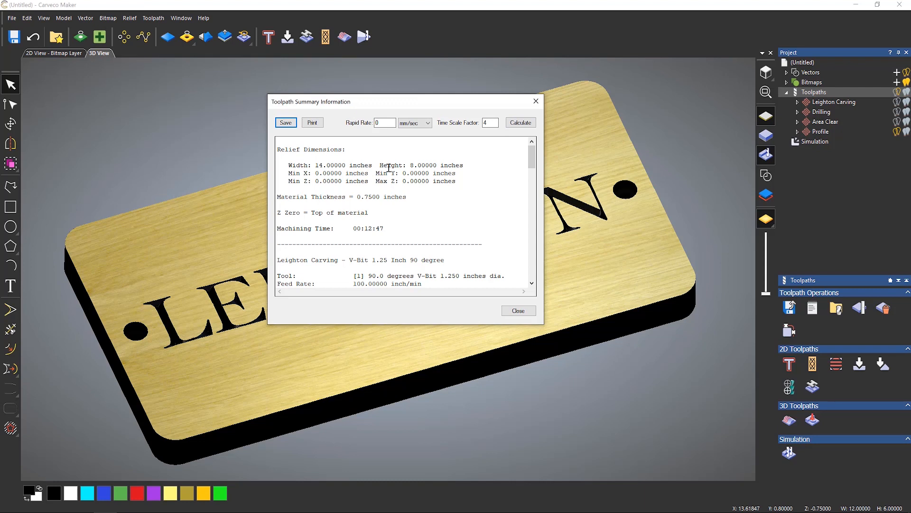
{"action": "left_click", "coordinate": [535, 102]}
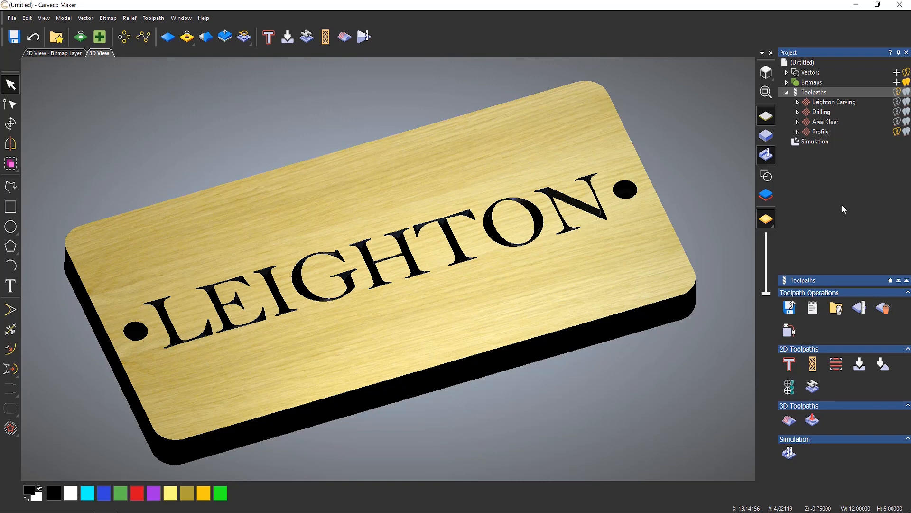
Start saving the toolpaths and take Drilling, Area Clear and Profile out of the save list, leaving only the V-bit lettering toolpath.
{"action": "left_click", "coordinate": [791, 307]}
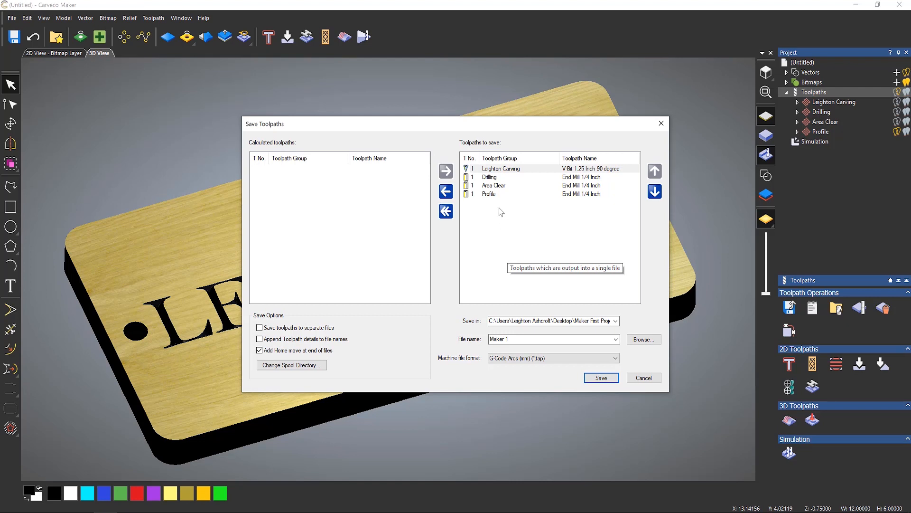
{"action": "left_click_drag", "start_coordinate": [496, 194], "coordinate": [489, 178]}
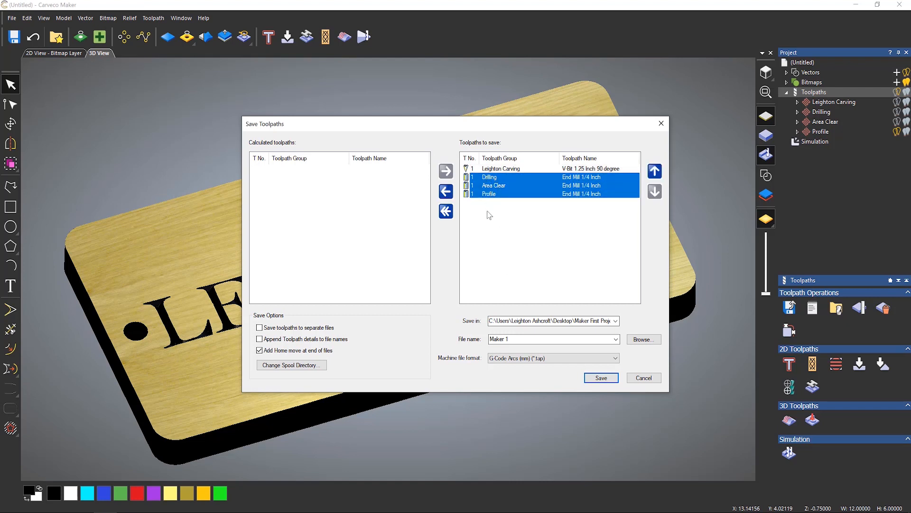
{"action": "left_click_drag", "start_coordinate": [494, 184], "coordinate": [301, 189]}
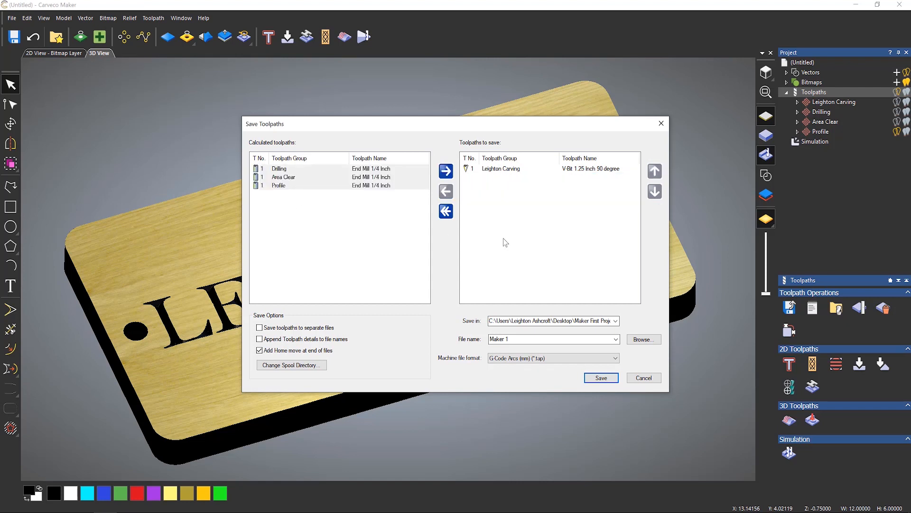
{"action": "left_click", "coordinate": [500, 170]}
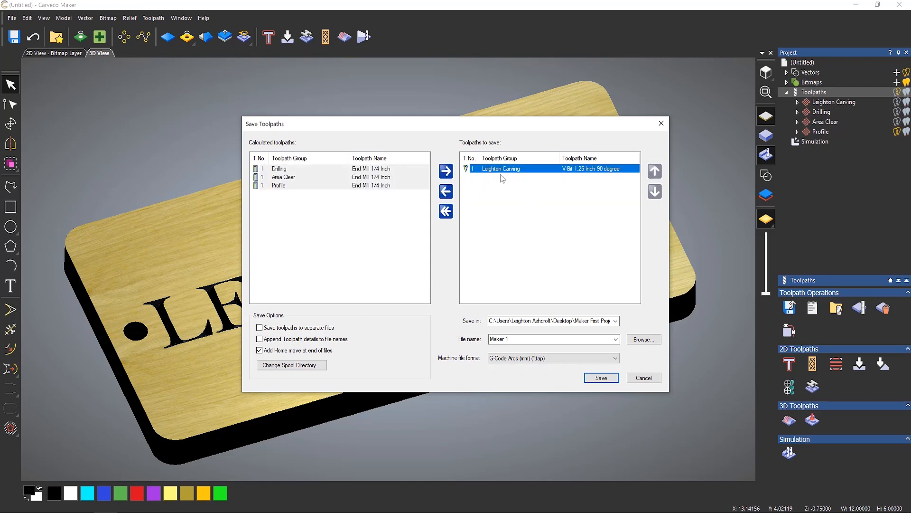
{"action": "left_click", "coordinate": [501, 192]}
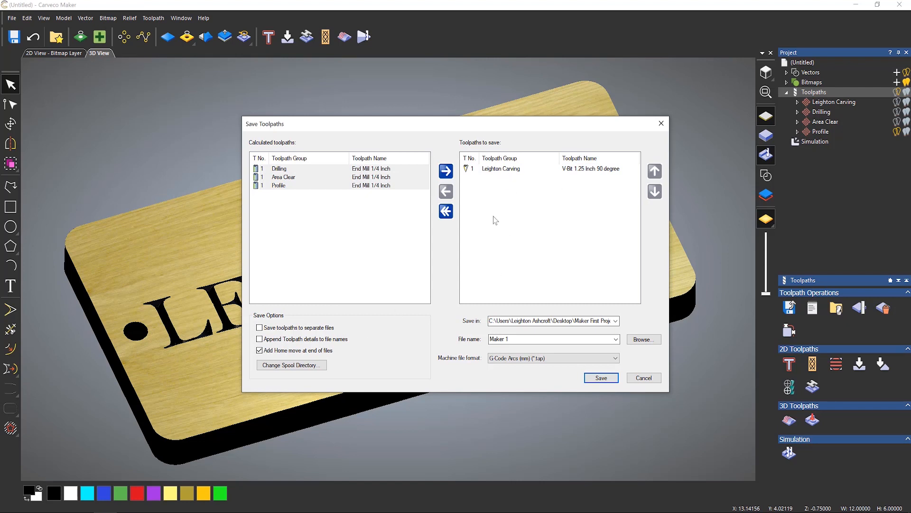
{"action": "left_click", "coordinate": [260, 328]}
{"action": "left_click", "coordinate": [261, 328]}
Create a Desktop folder named My First Maker Project and set it as the save location for the toolpaths.
{"action": "left_click", "coordinate": [643, 340]}
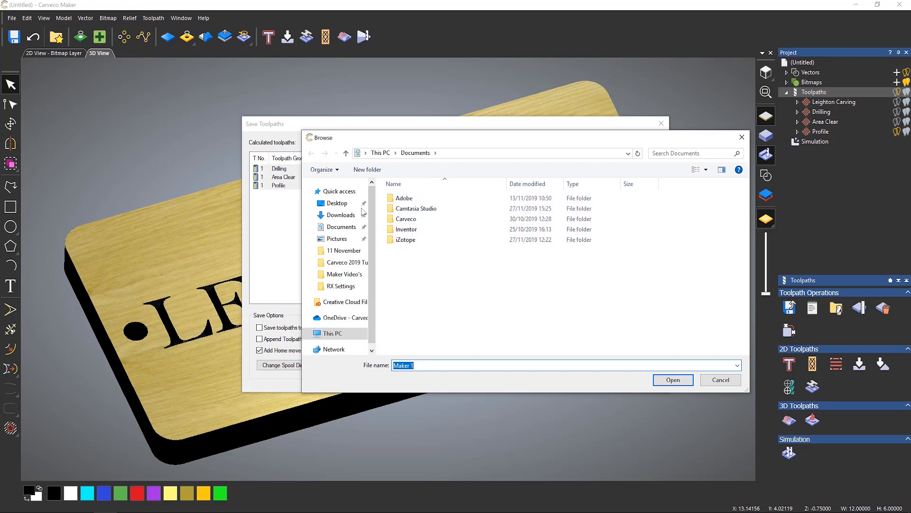
{"action": "left_click", "coordinate": [337, 203]}
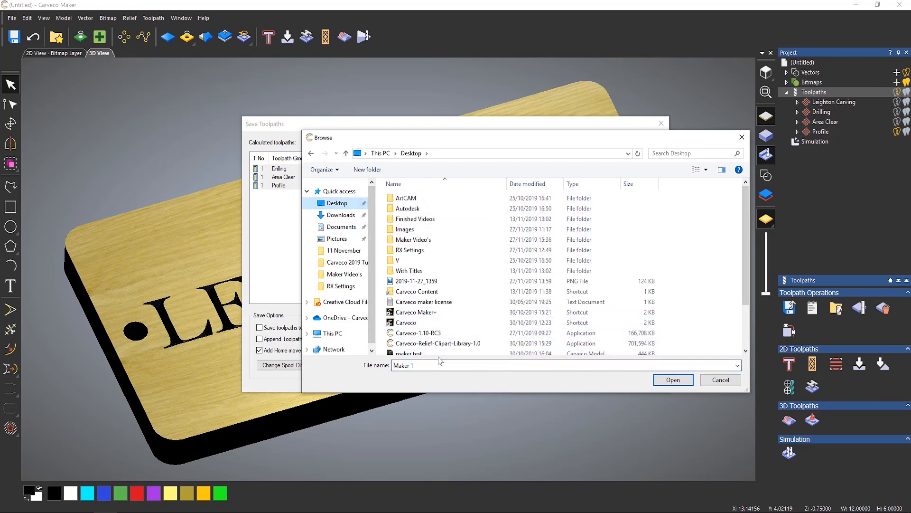
{"action": "left_click", "coordinate": [370, 169]}
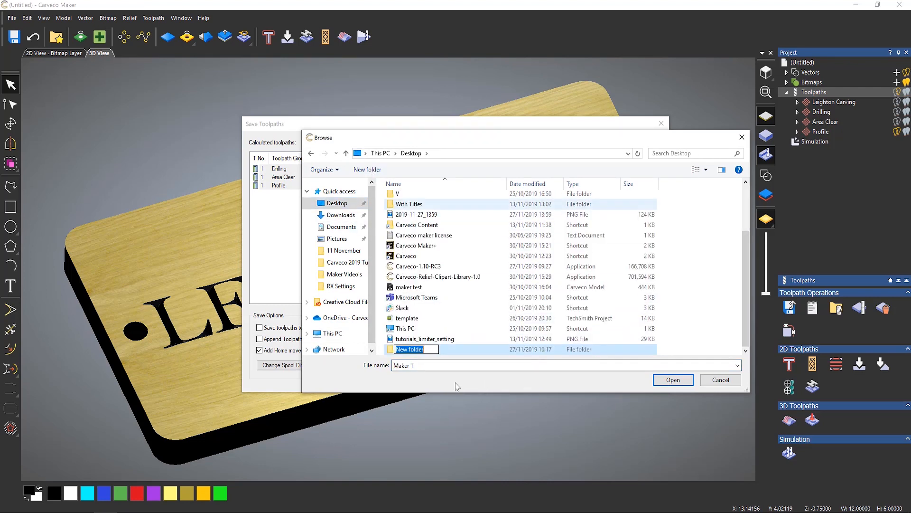
{"action": "type", "text": "My "}
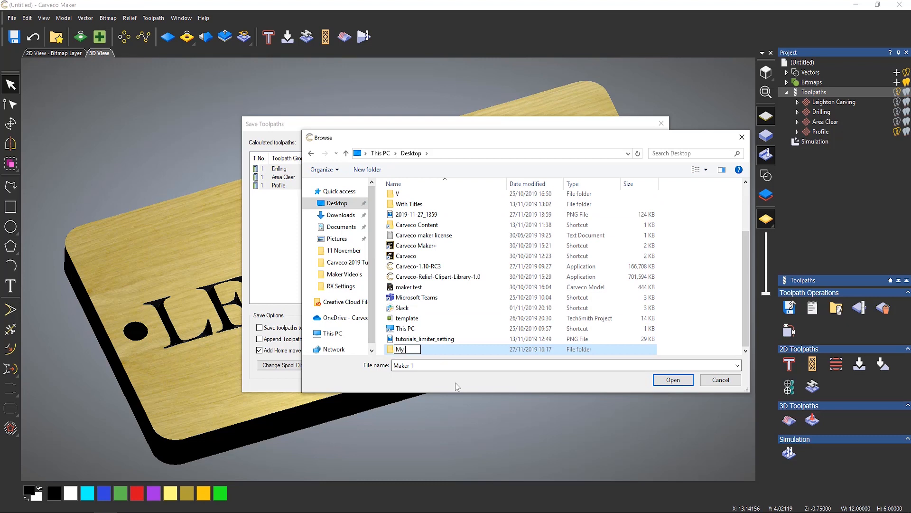
{"action": "type", "text": "First Maker Project"}
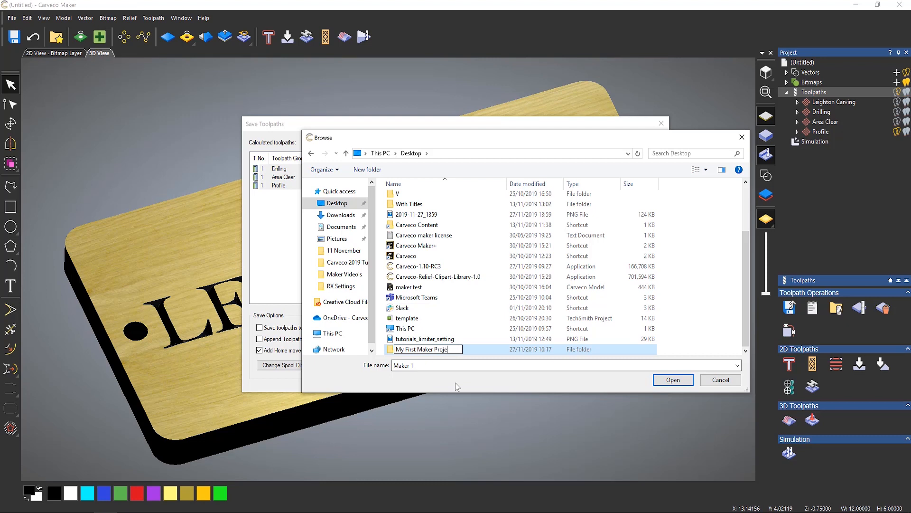
{"action": "key", "text": "Return"}
{"action": "left_click", "coordinate": [670, 382]}
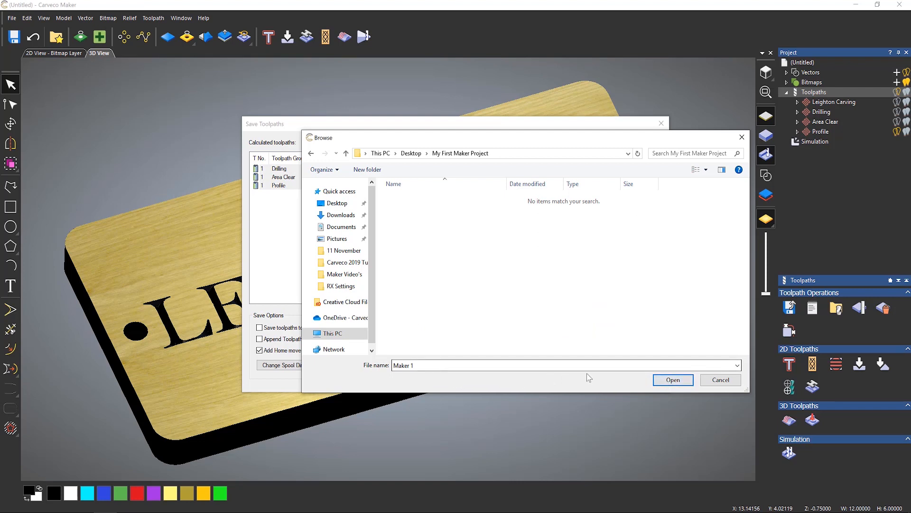
{"action": "left_click", "coordinate": [673, 379]}
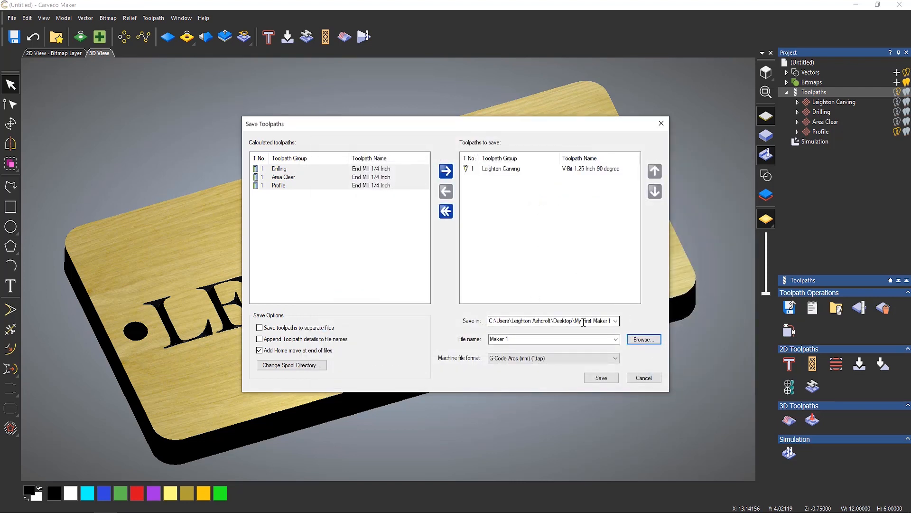
{"action": "left_click", "coordinate": [616, 321]}
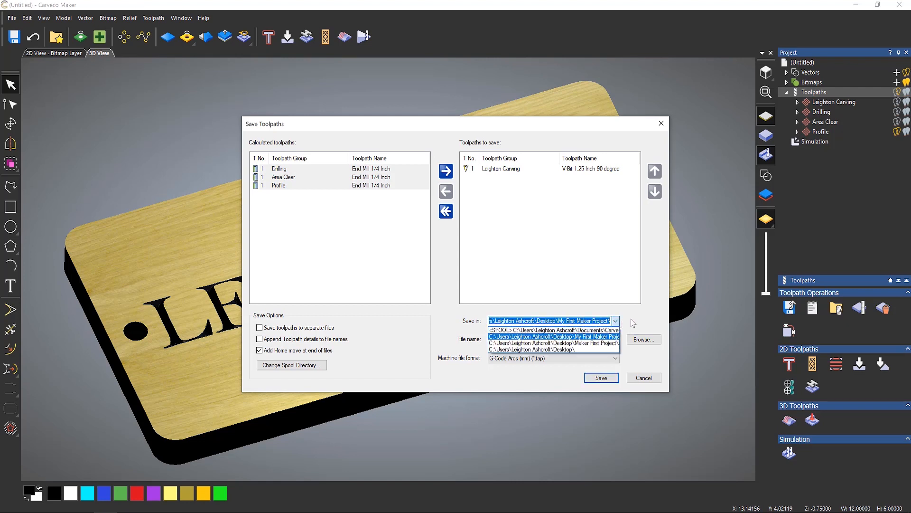
{"action": "left_click", "coordinate": [632, 323]}
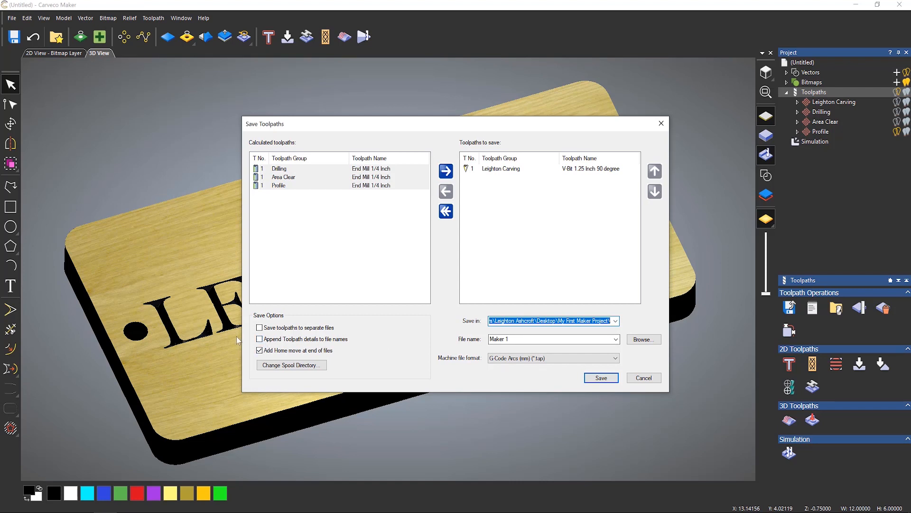
Append the toolpath details to the file names and choose G-Code Arcs (mm) (*.tap) as the machine file format.
{"action": "left_click", "coordinate": [260, 339]}
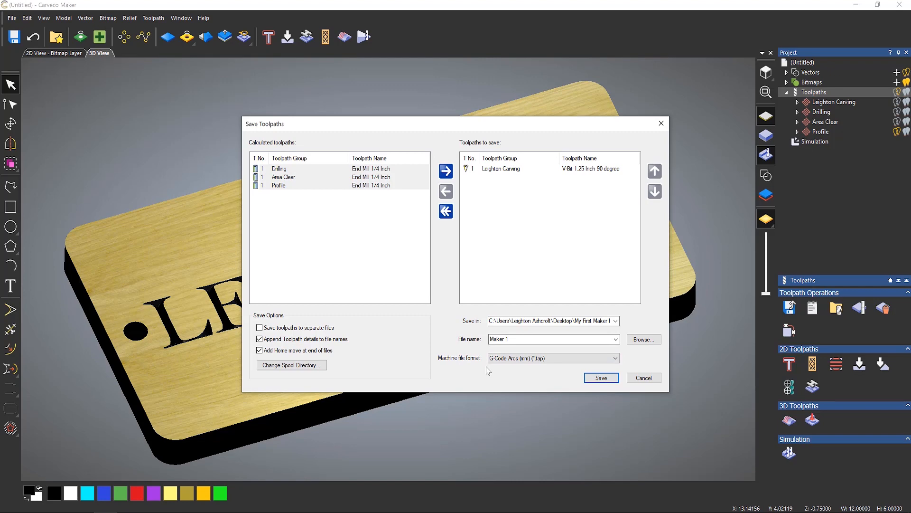
{"action": "left_click", "coordinate": [528, 361]}
{"action": "scroll", "coordinate": [568, 279], "scroll_direction": "down", "scroll_amount": 5}
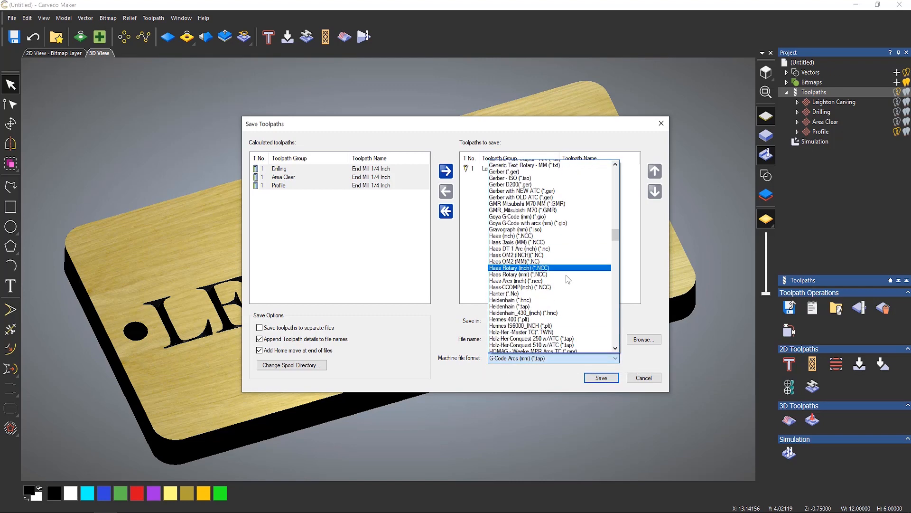
{"action": "scroll", "coordinate": [568, 279], "scroll_direction": "down", "scroll_amount": 2}
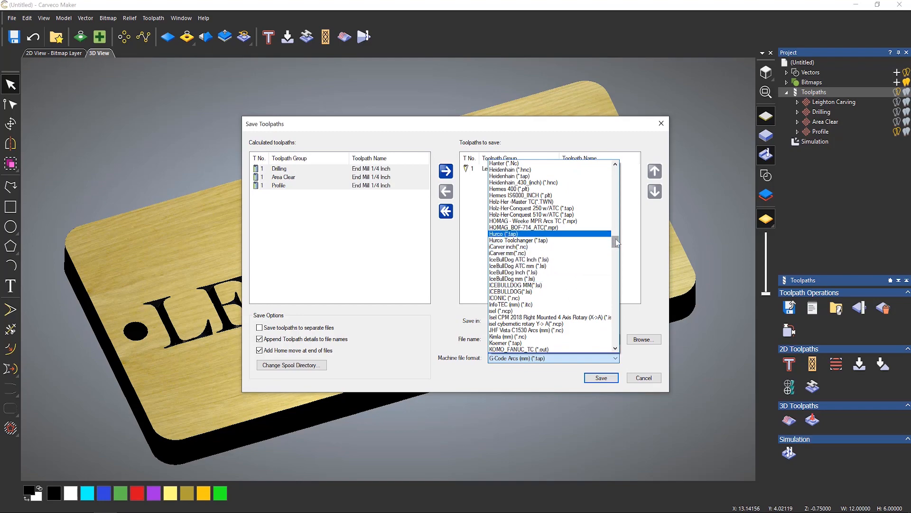
{"action": "left_click_drag", "start_coordinate": [616, 238], "coordinate": [618, 277]}
{"action": "scroll", "coordinate": [612, 285], "scroll_direction": "down", "scroll_amount": 10}
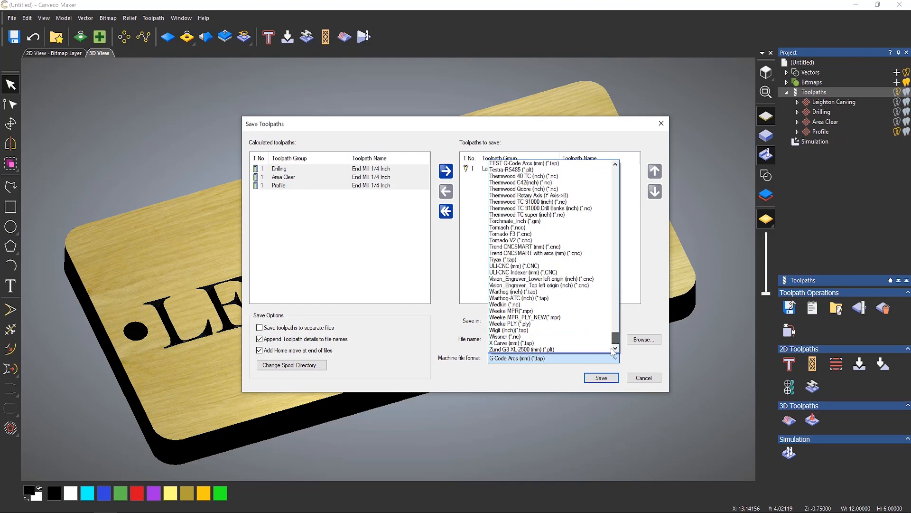
{"action": "scroll", "coordinate": [607, 271], "scroll_direction": "up", "scroll_amount": 20}
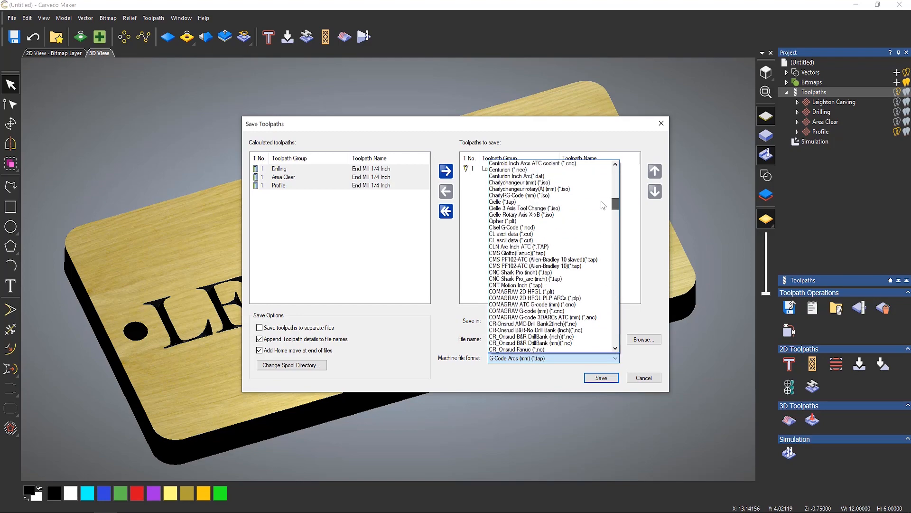
{"action": "scroll", "coordinate": [605, 198], "scroll_direction": "up", "scroll_amount": 8}
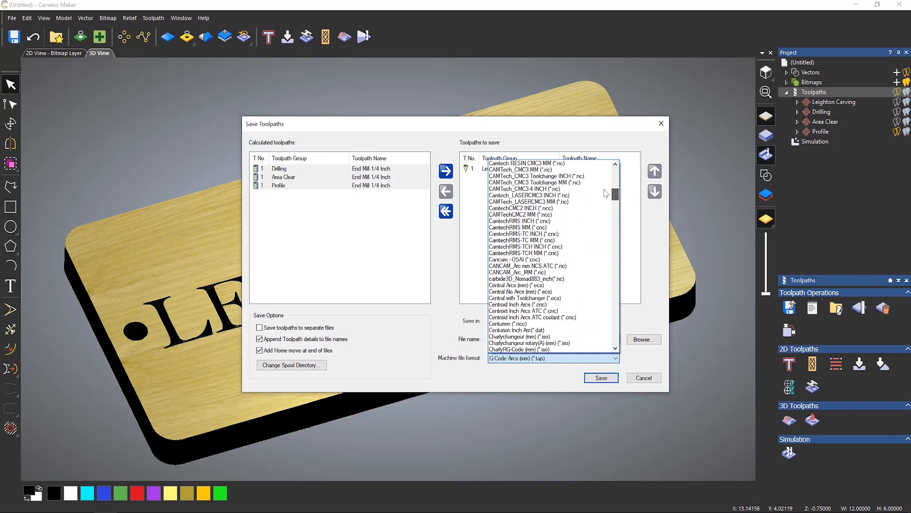
{"action": "left_click_drag", "start_coordinate": [614, 194], "coordinate": [615, 171]}
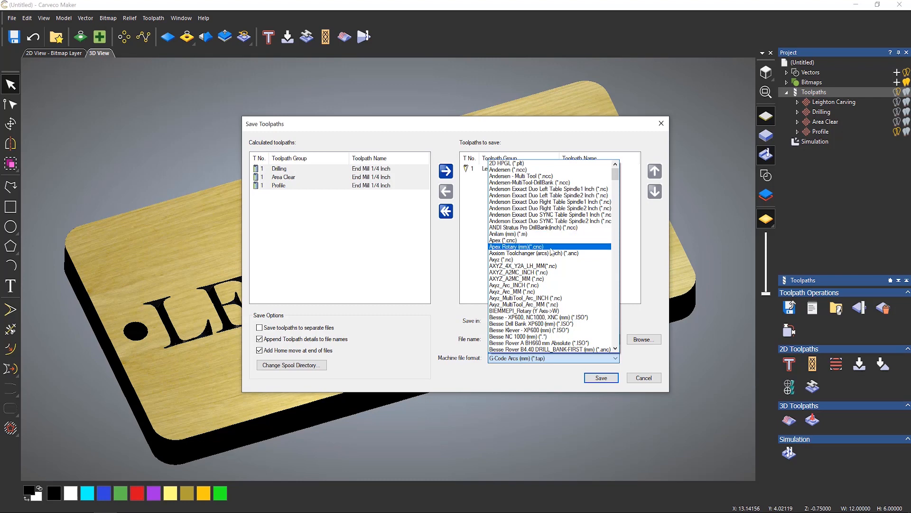
{"action": "scroll", "coordinate": [558, 258], "scroll_direction": "down", "scroll_amount": 7}
{"action": "scroll", "coordinate": [560, 275], "scroll_direction": "down", "scroll_amount": 12}
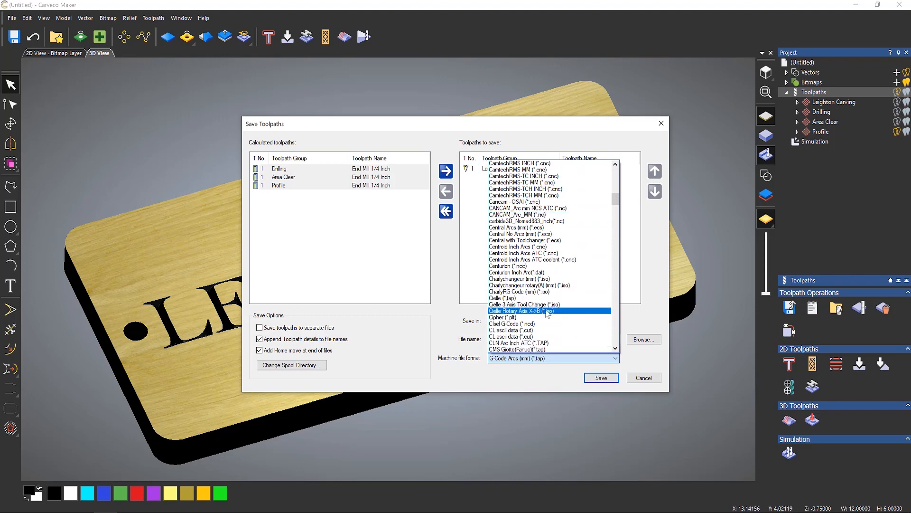
{"action": "scroll", "coordinate": [545, 313], "scroll_direction": "down", "scroll_amount": 10}
{"action": "scroll", "coordinate": [548, 316], "scroll_direction": "down", "scroll_amount": 12}
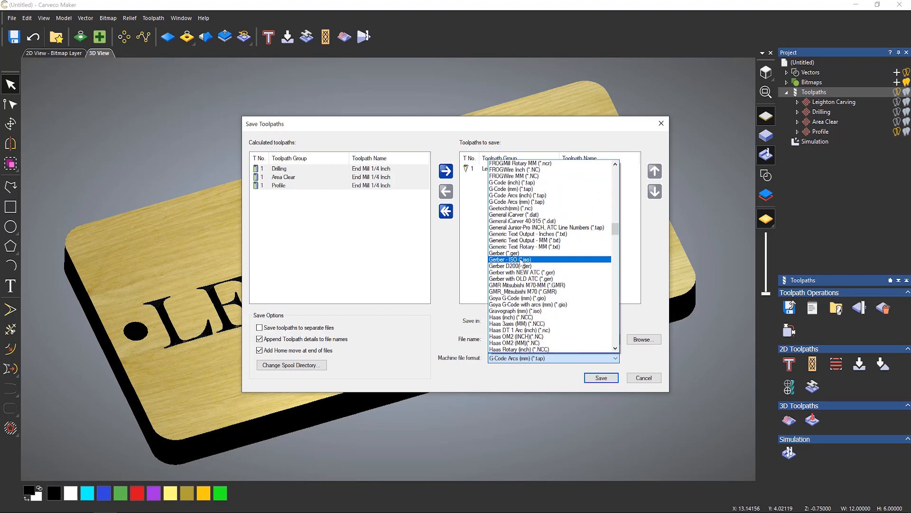
{"action": "left_click", "coordinate": [522, 204]}
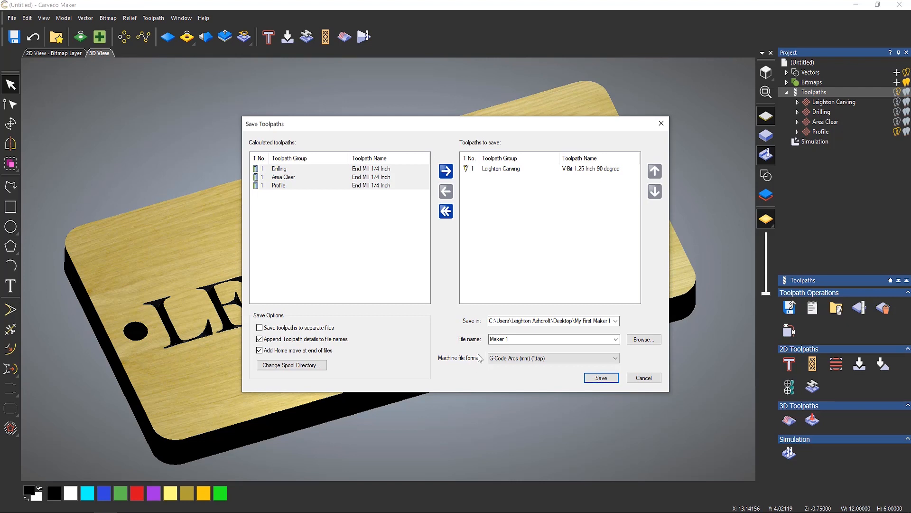
Replace the lettering toolpath in the save list with Drilling, Area Clear and Profile, and save these three as one file.
{"action": "mouse_move", "coordinate": [502, 170]}
{"action": "left_mouse_down"}
{"action": "mouse_move", "coordinate": [315, 248]}
{"action": "mouse_move", "coordinate": [314, 227]}
{"action": "left_mouse_up"}
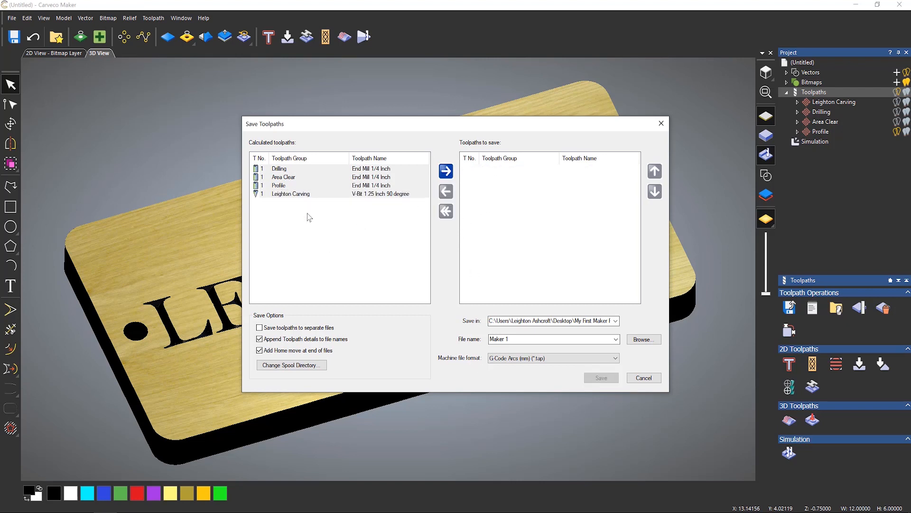
{"action": "left_click", "coordinate": [300, 169]}
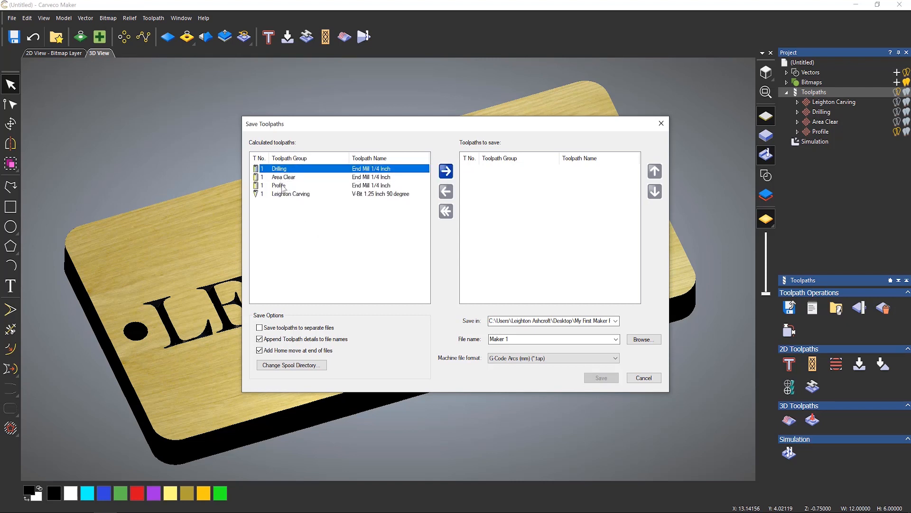
{"action": "left_click_drag", "start_coordinate": [284, 188], "coordinate": [539, 200]}
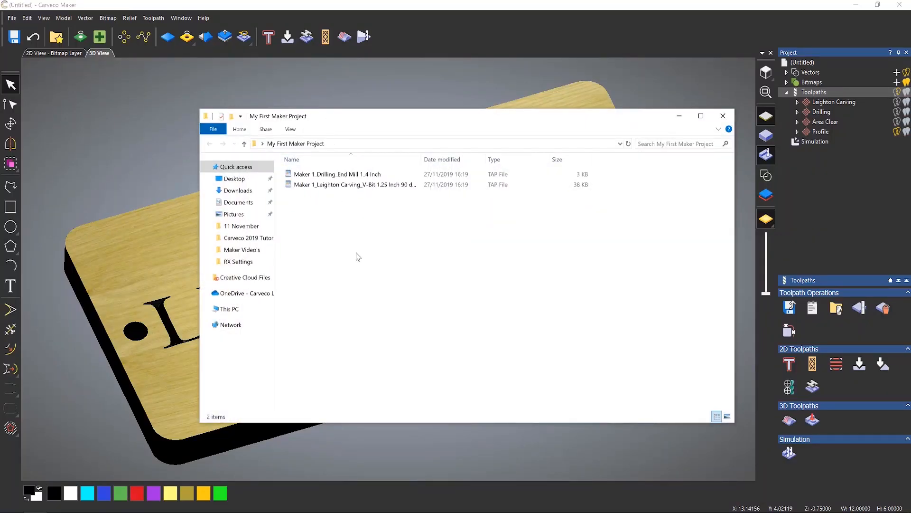
Open the saved drilling TAP file in WordPad to examine its G-code, and close it, the project folder and the save dialog.
{"action": "right_click", "coordinate": [359, 177]}
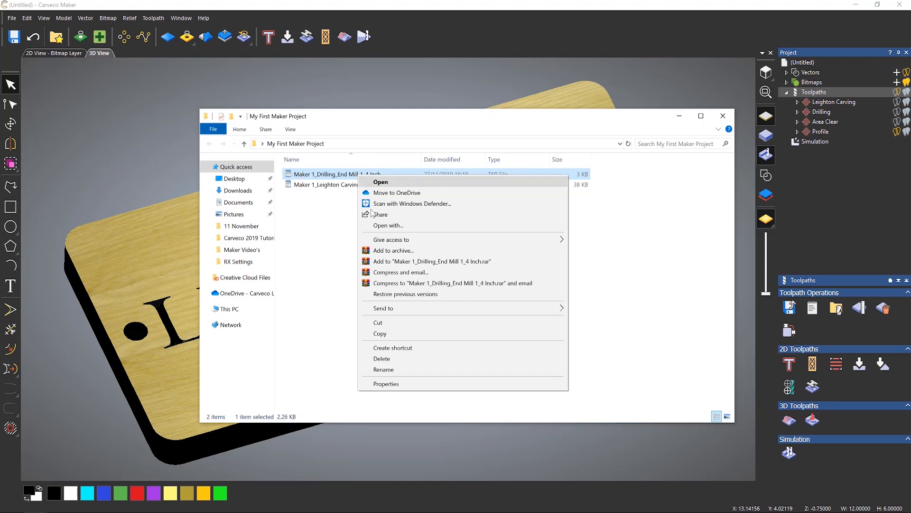
{"action": "double_click", "coordinate": [347, 173]}
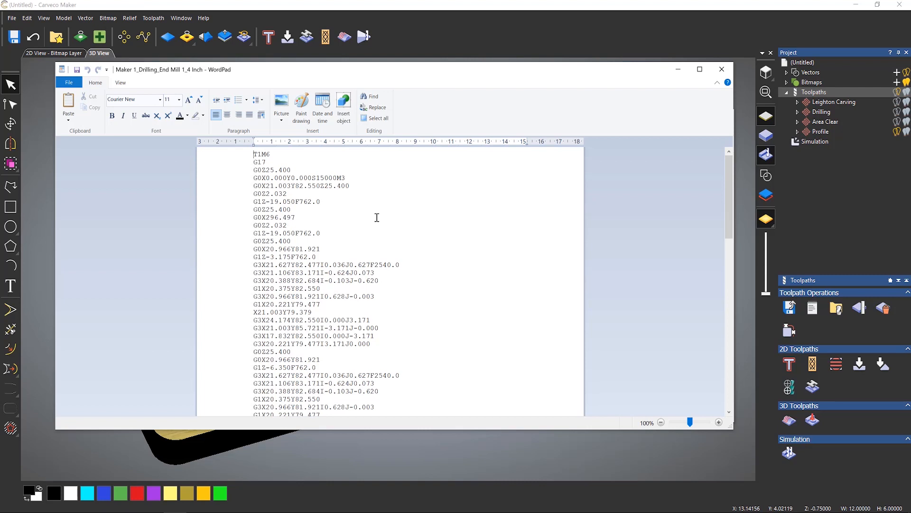
{"action": "left_click", "coordinate": [722, 69]}
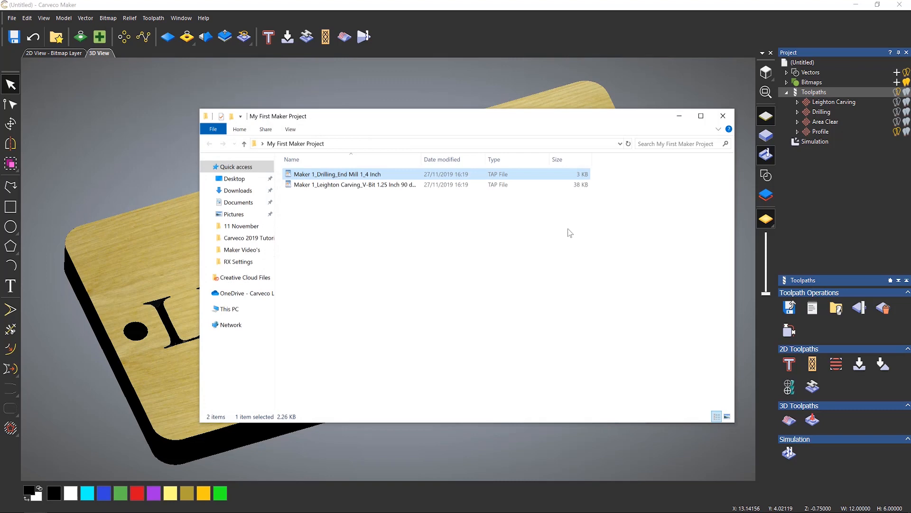
{"action": "left_click", "coordinate": [723, 116]}
{"action": "left_click", "coordinate": [641, 380]}
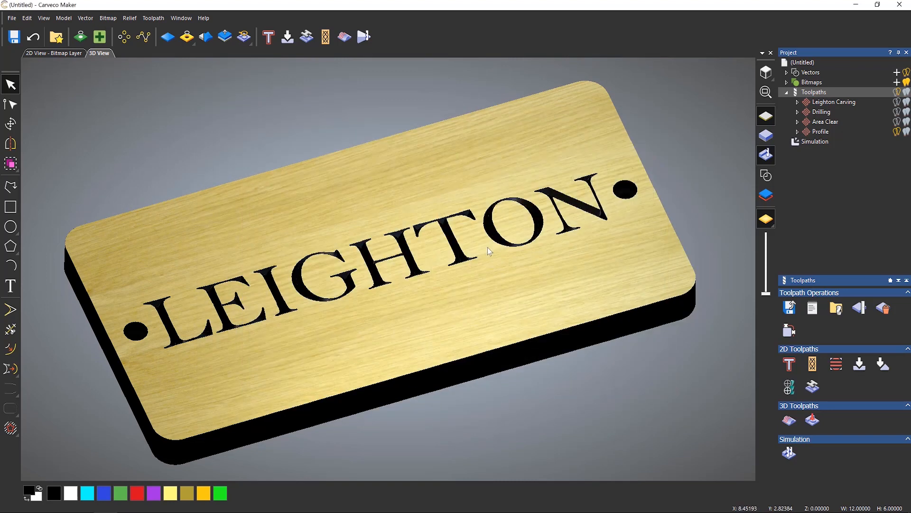